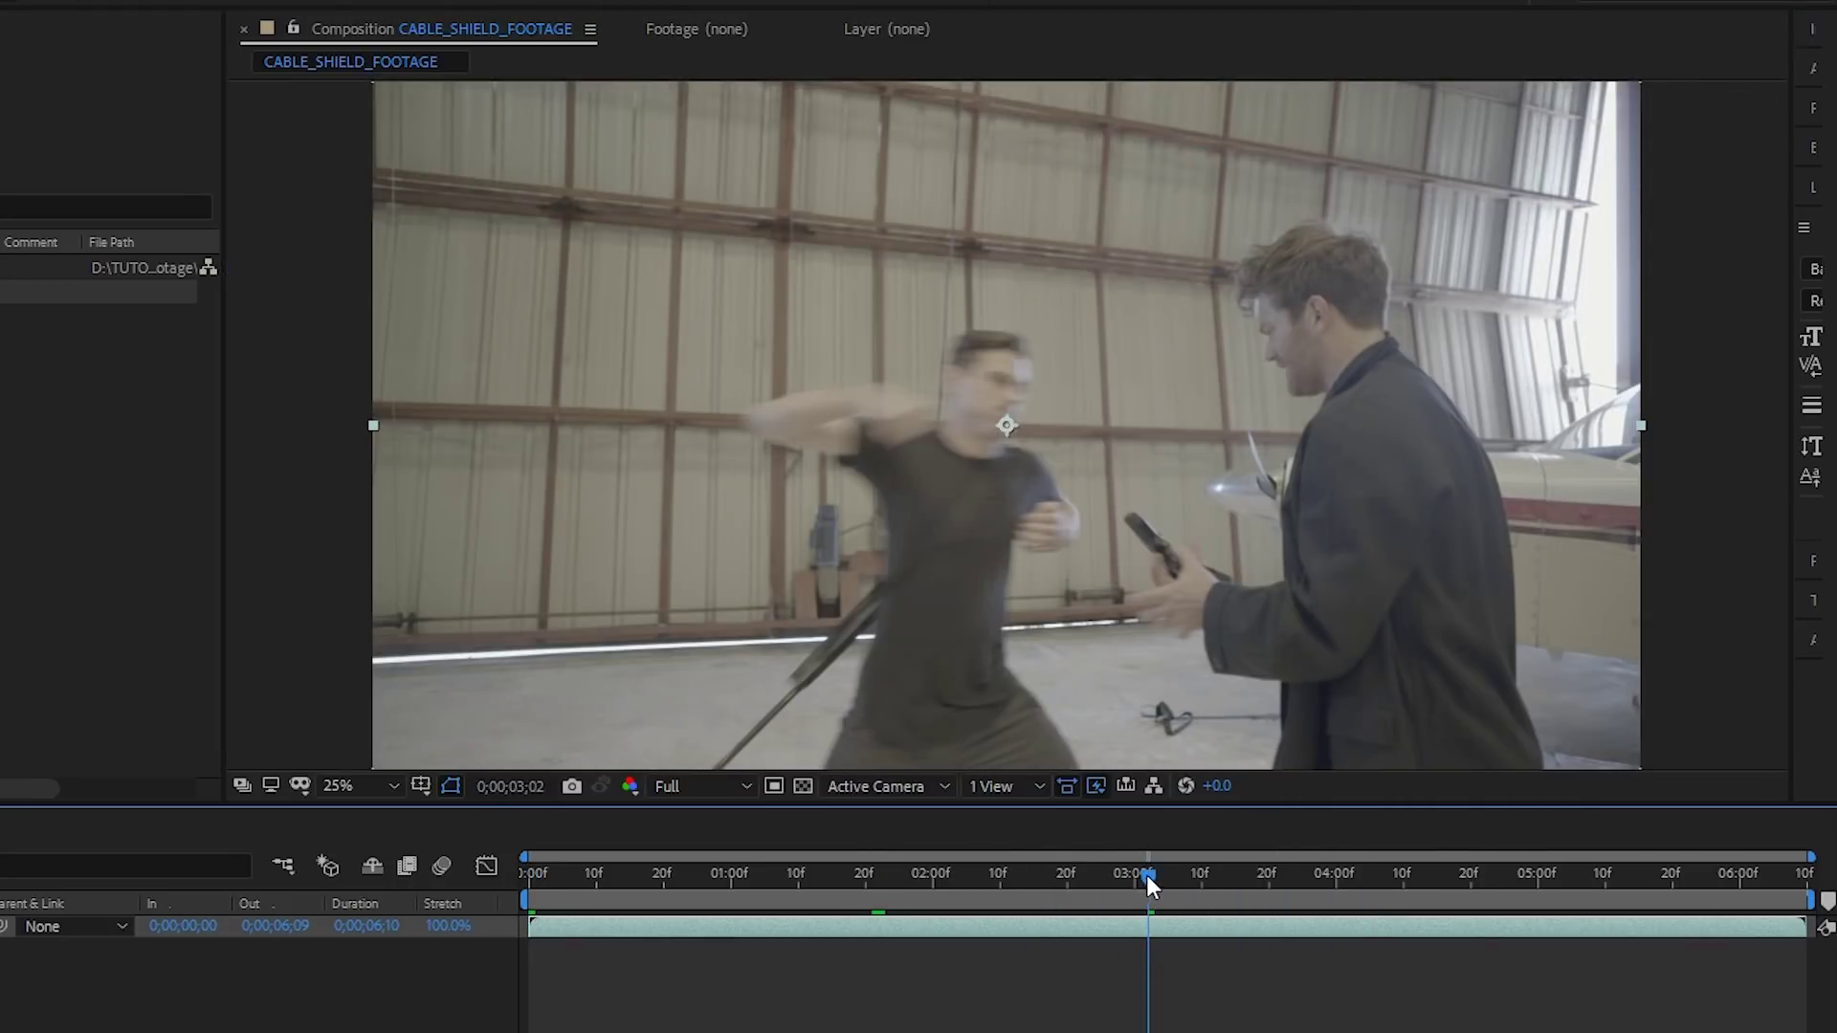
Enable time remapping on the footage layer
right_click(1159, 926)
mouse_move(1234, 375)
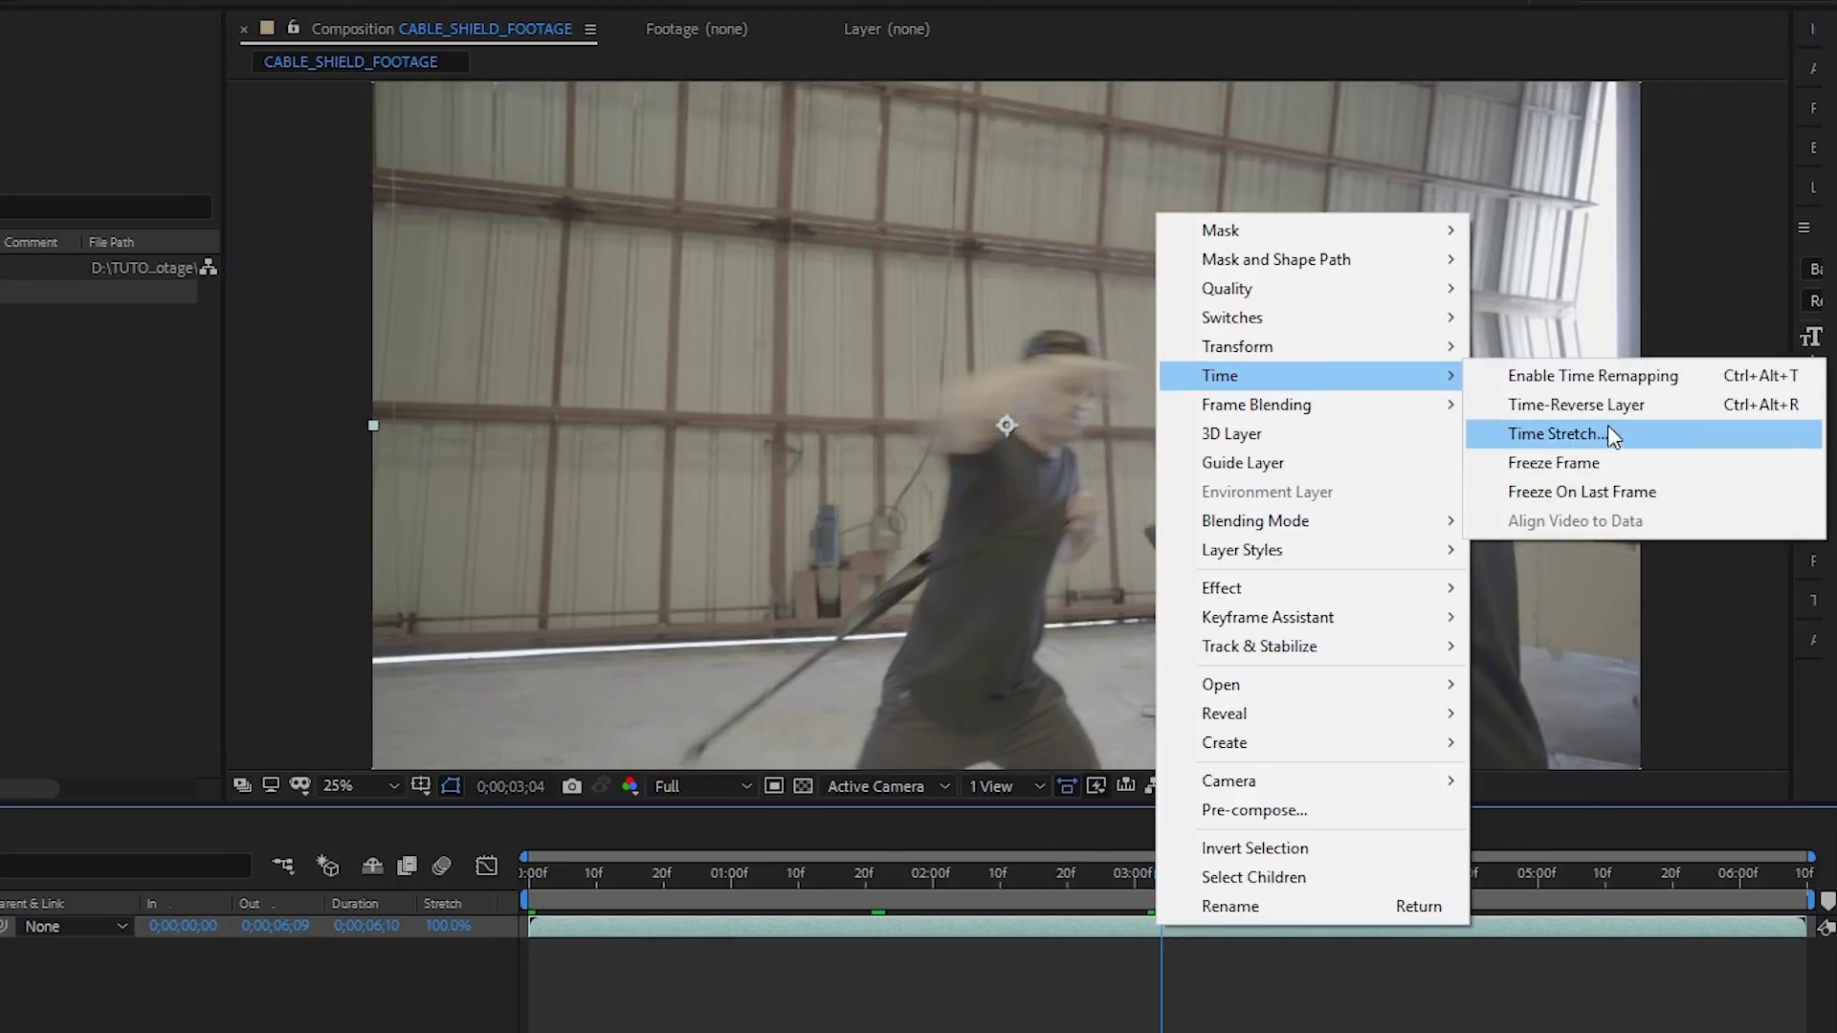
left_click(1569, 375)
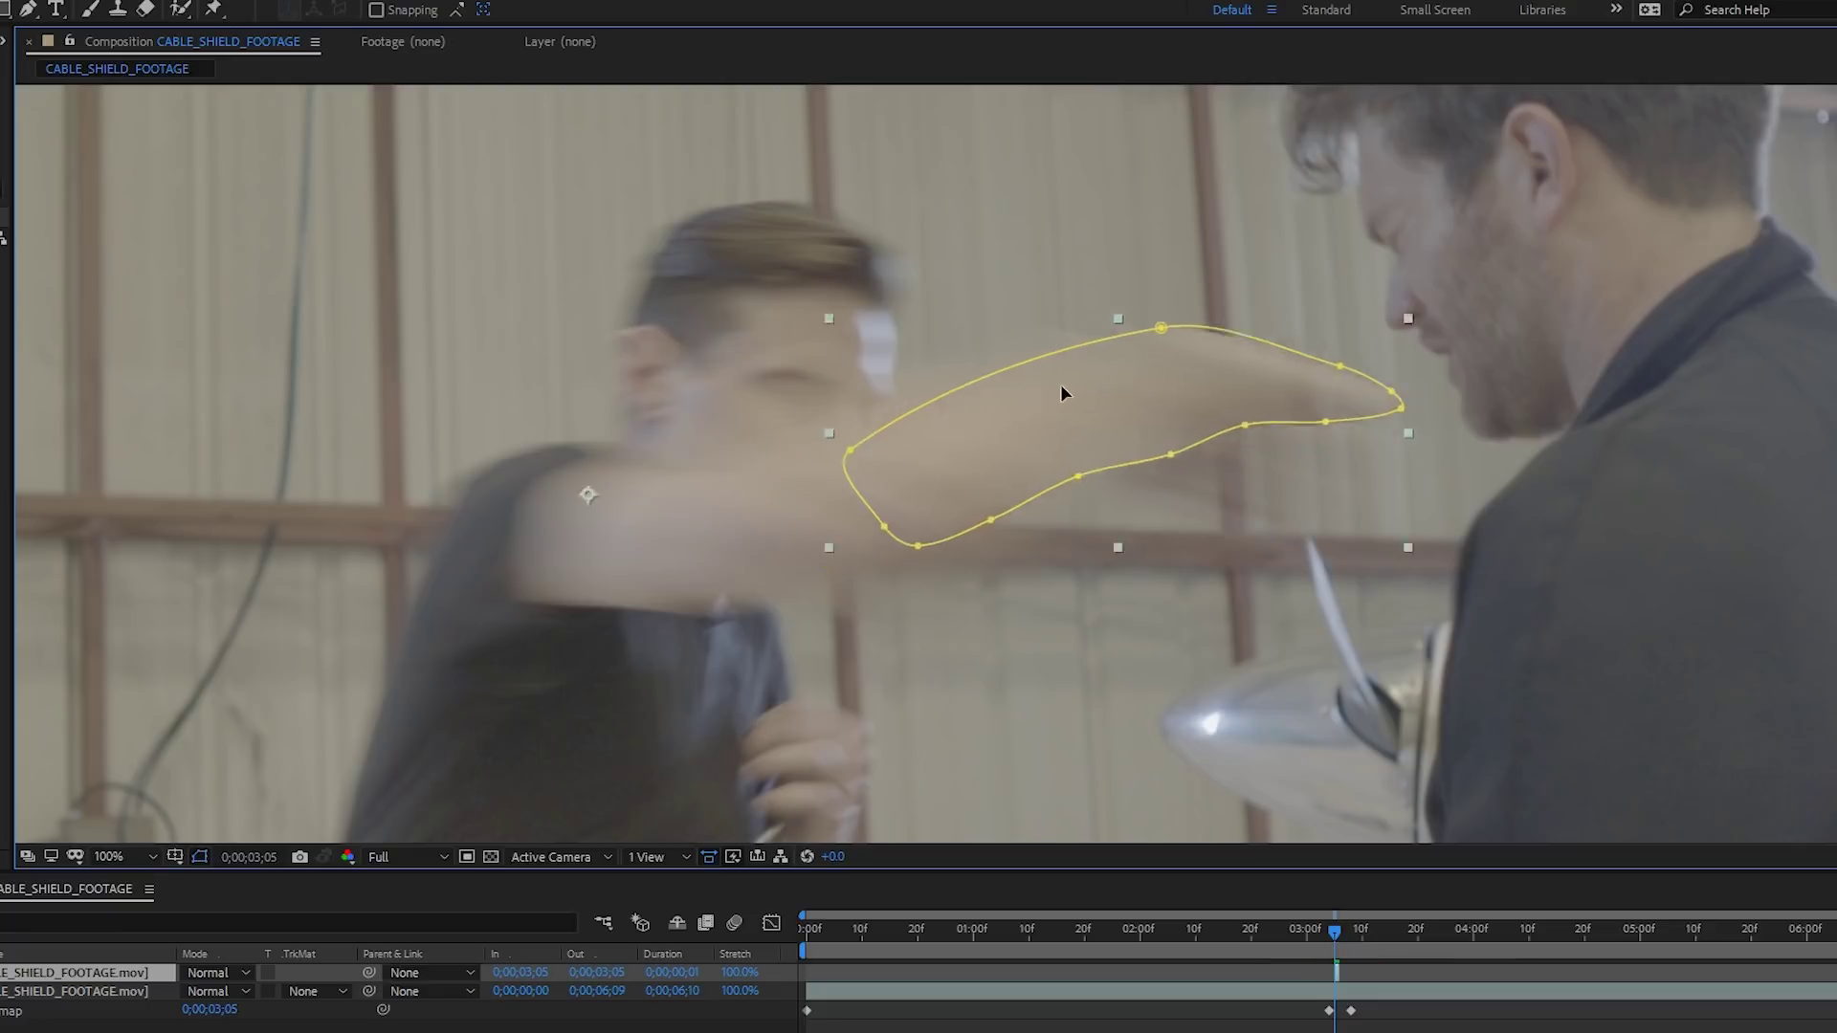
Tighten the arm mask around the fist, hand and top edge, then show its properties
scroll(1118, 364, "up", 1)
left_click_drag(1195, 413, 1153, 415)
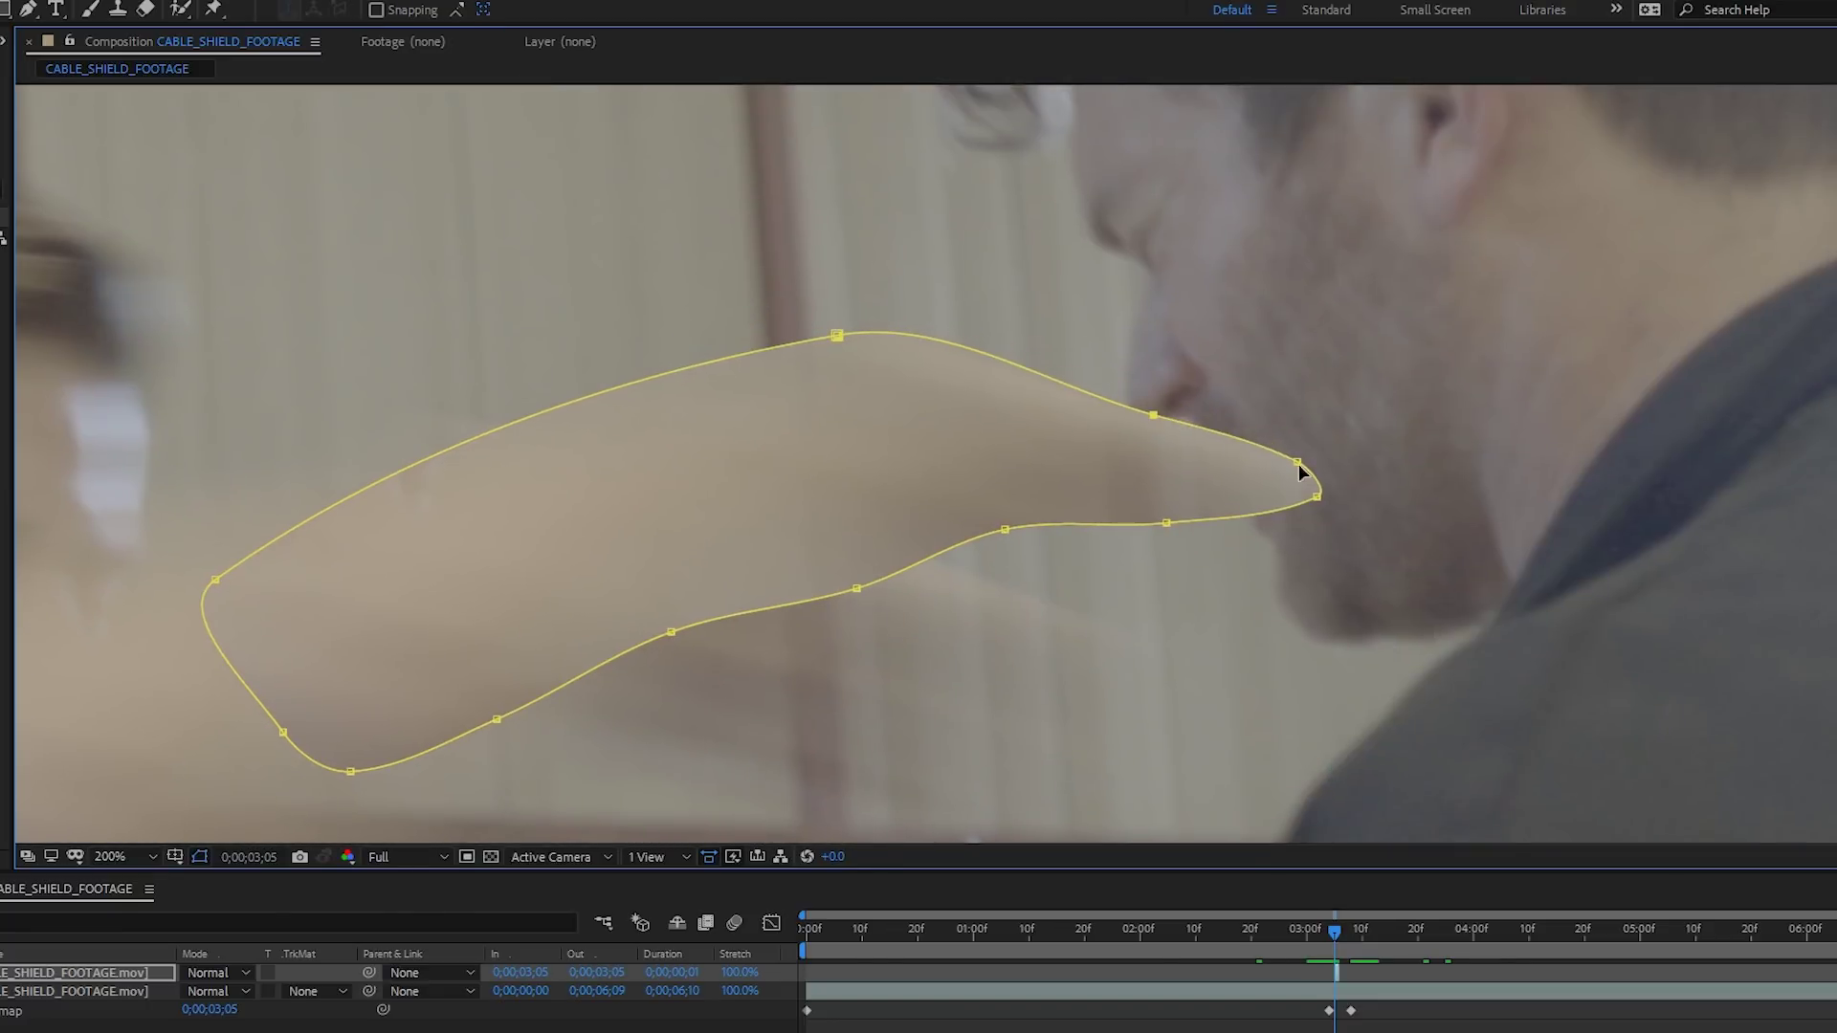
left_click_drag(1297, 463, 1214, 466)
left_click_drag(835, 336, 830, 360)
key("f")
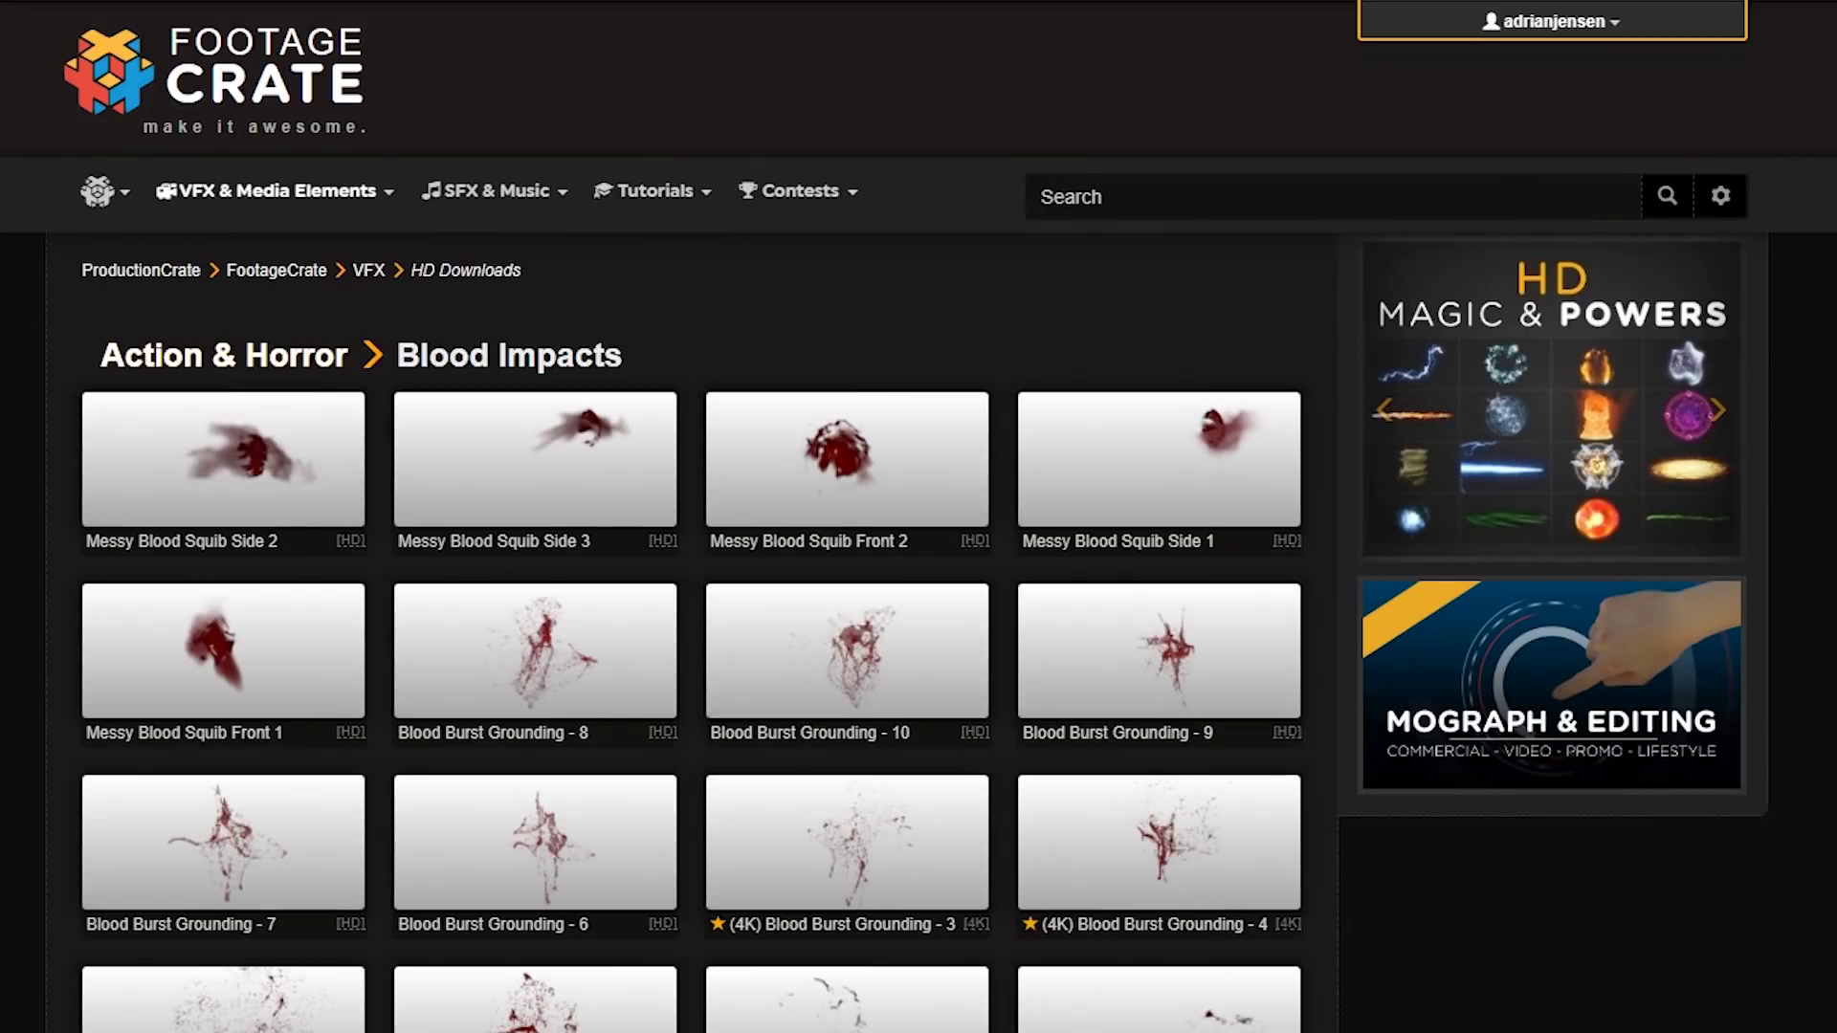
scroll(418, 728, "down", 4)
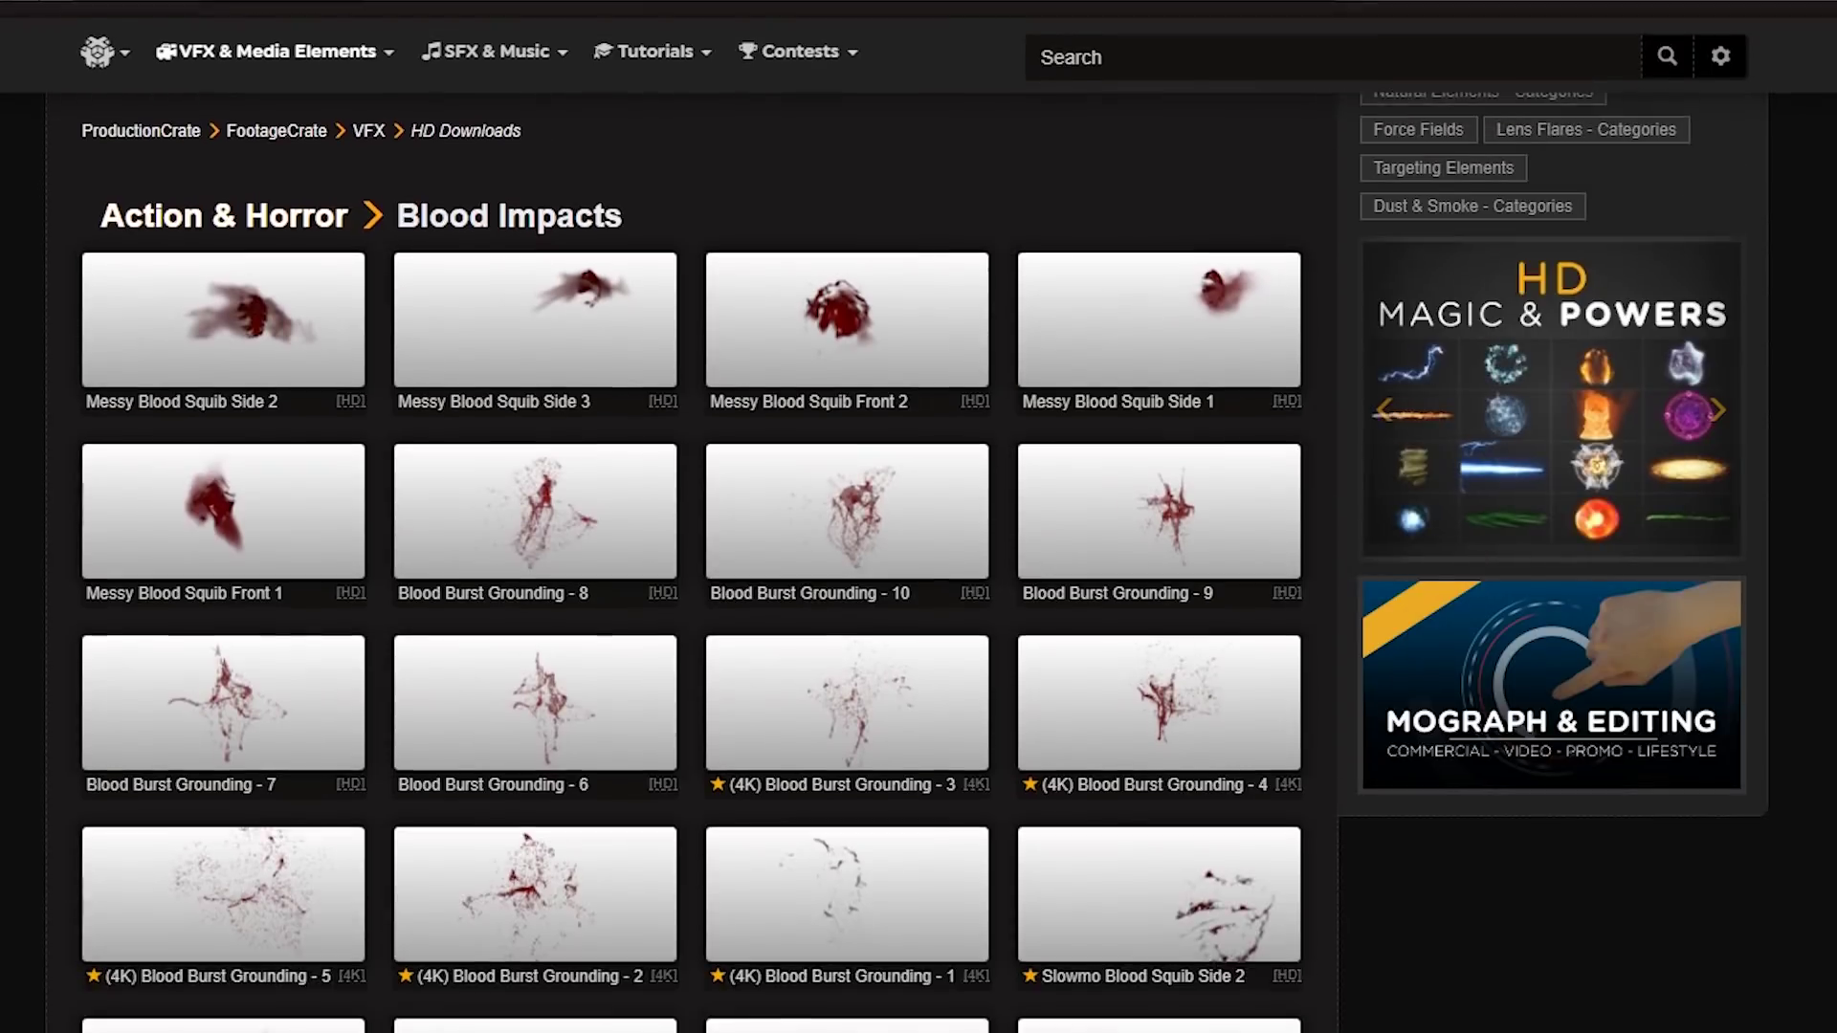
scroll(578, 651, "up", 4)
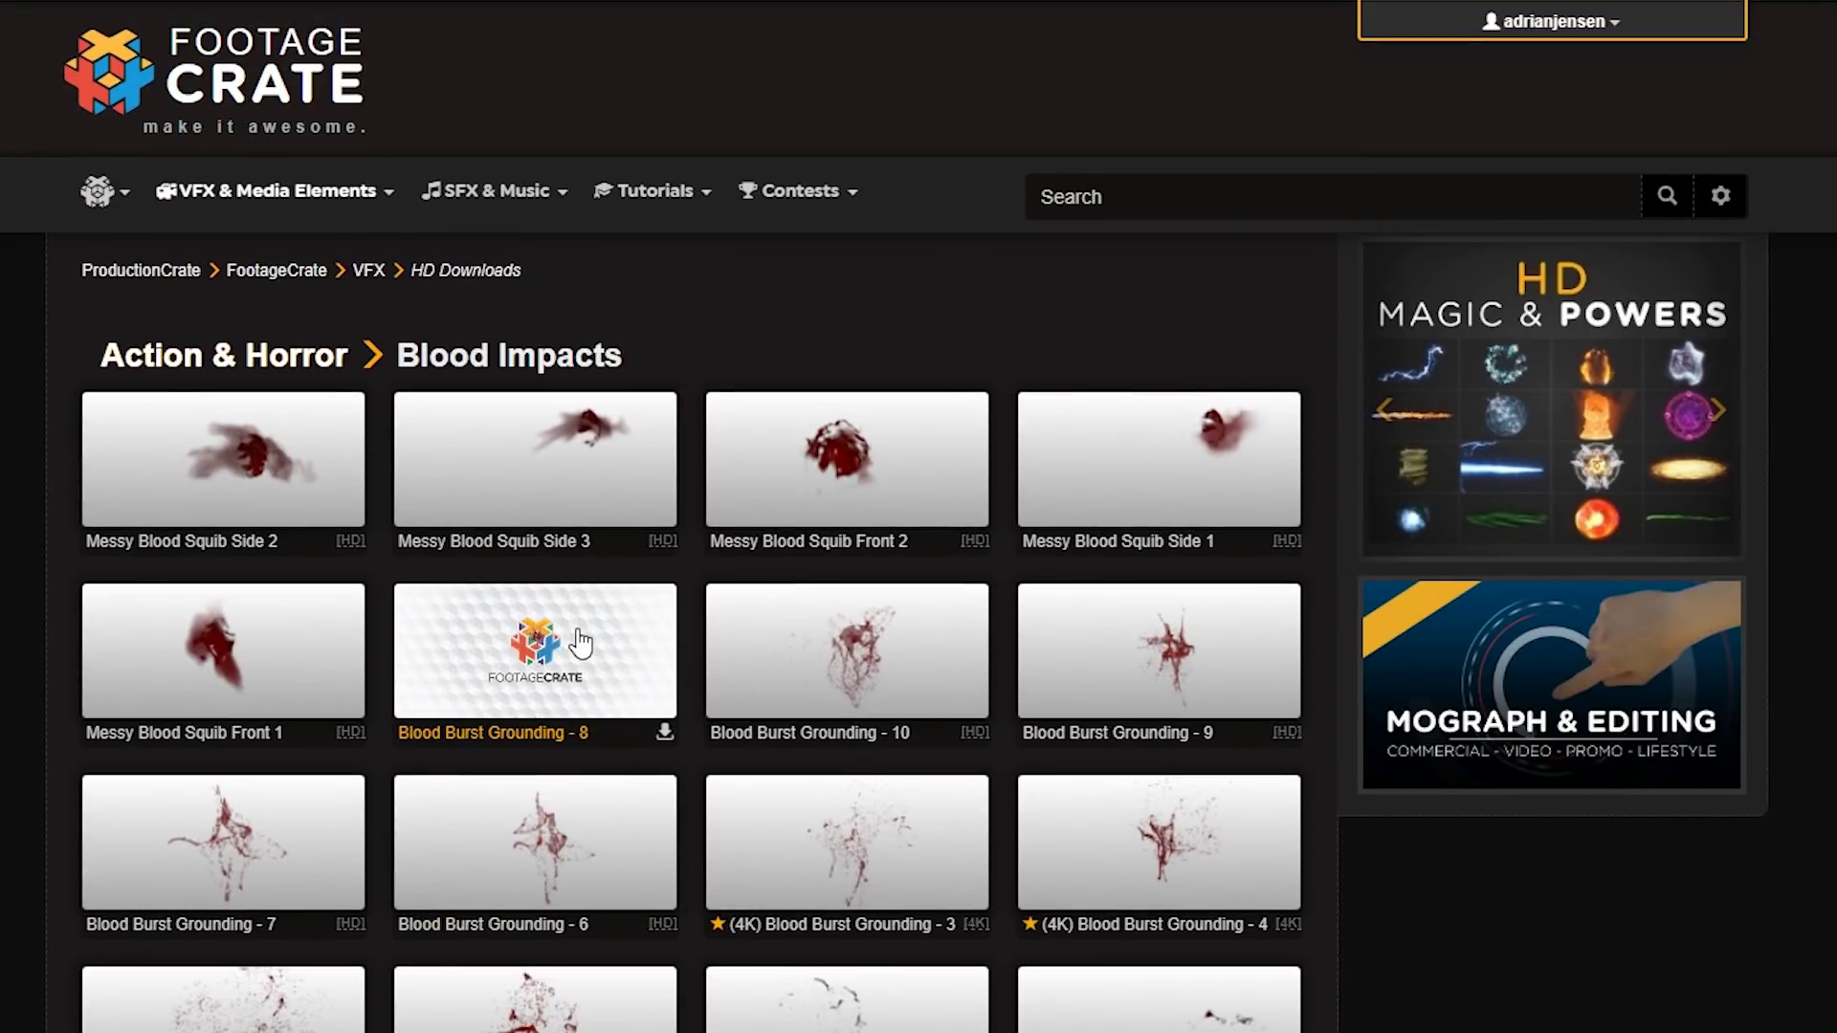
scroll(581, 643, "down", 15)
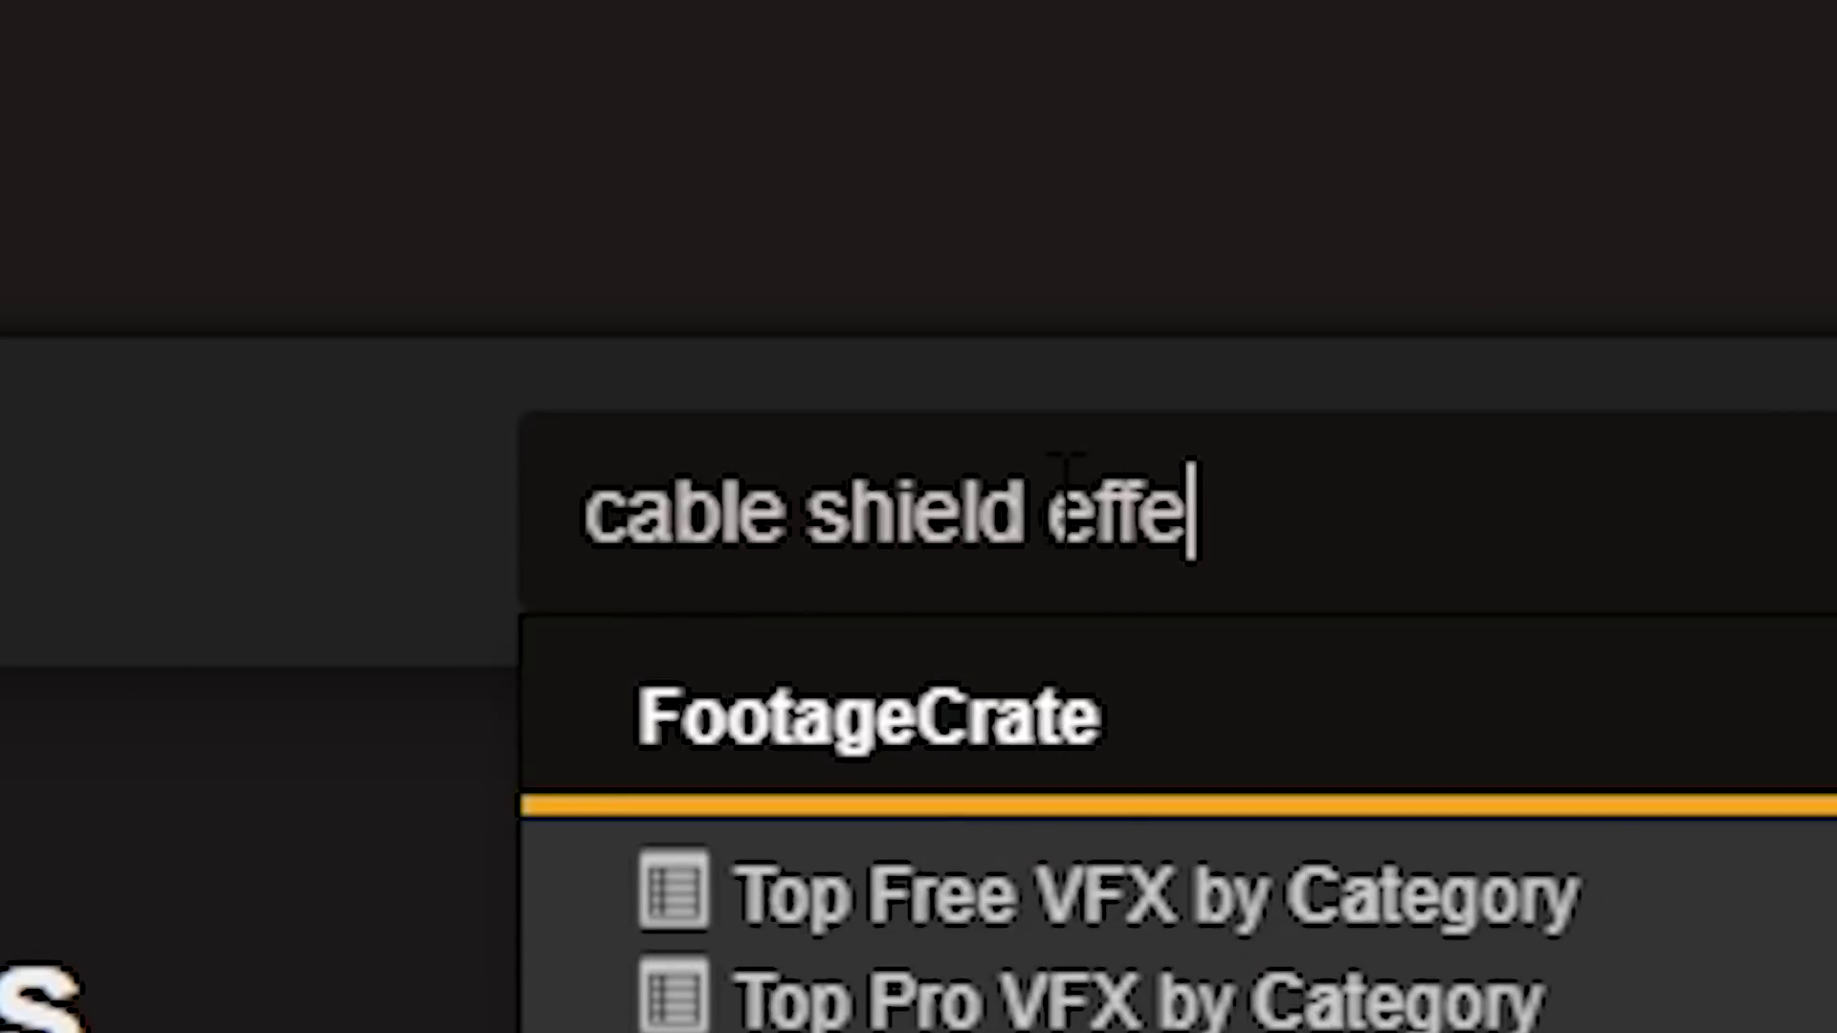
Search FootageCrate for cable shield effects and open the Sci-Fi category
type("ct")
key("Return")
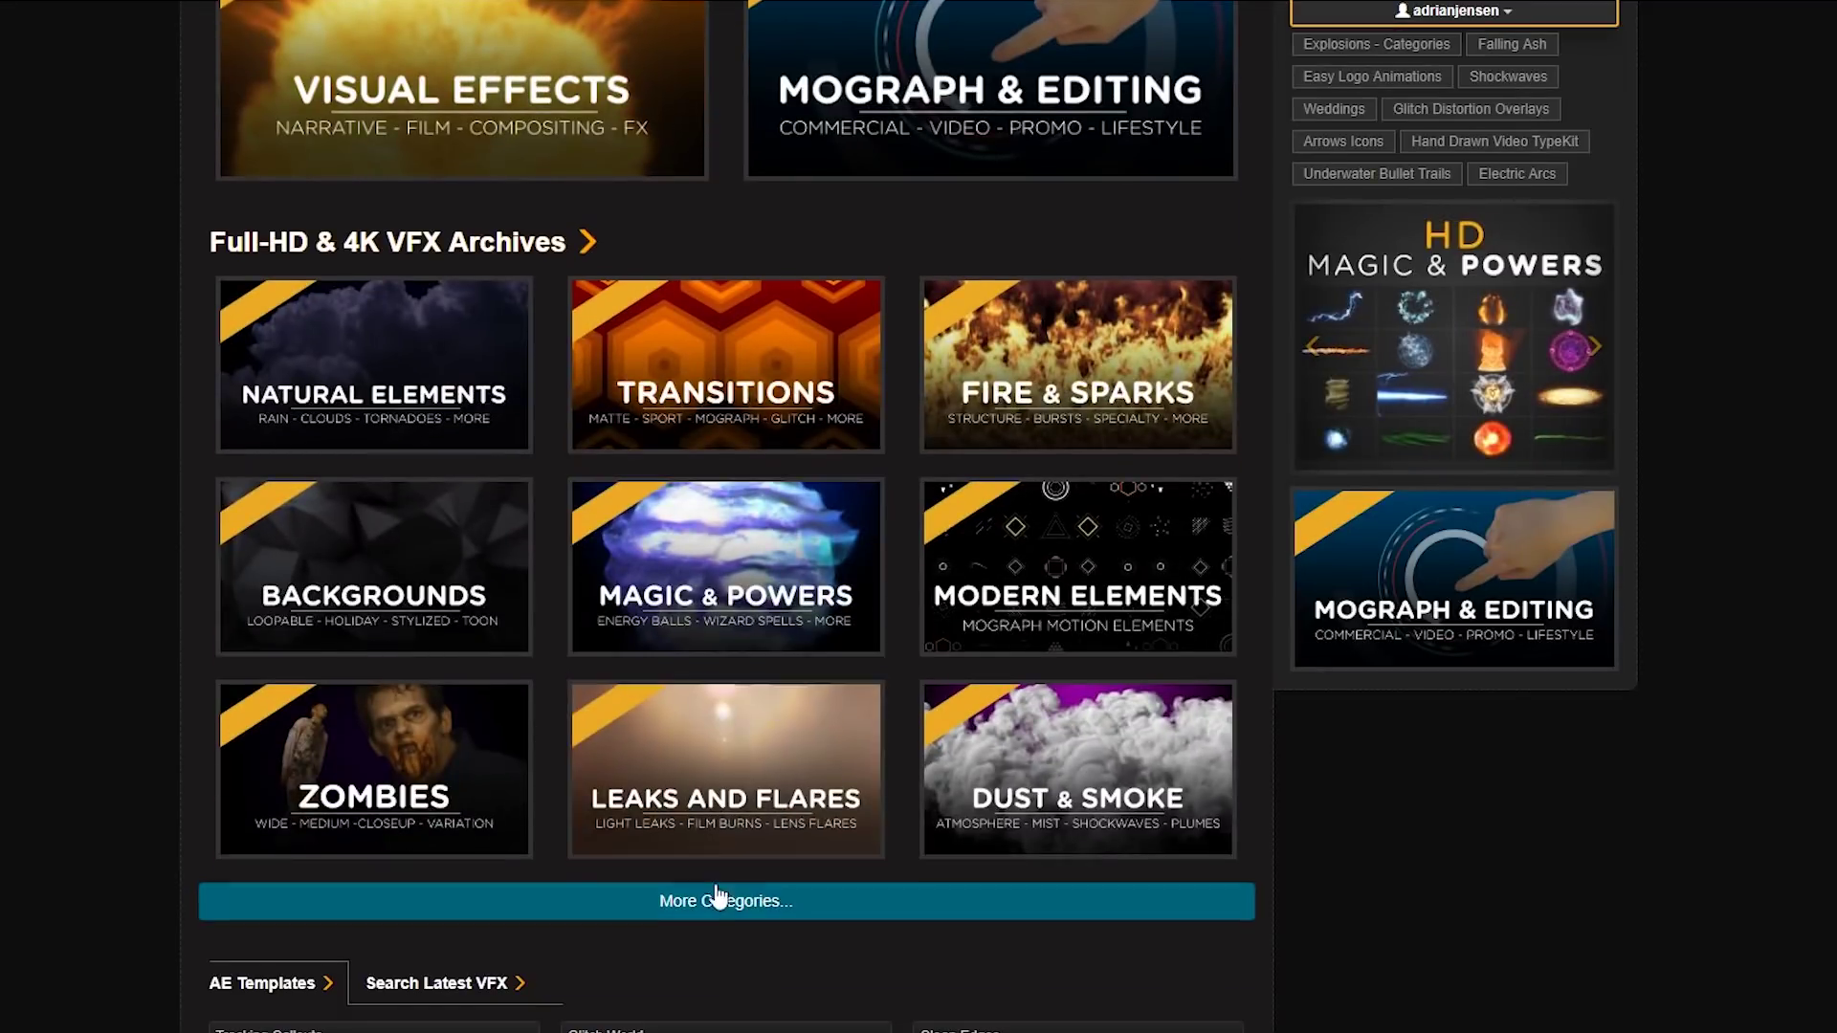
left_click(717, 900)
scroll(718, 899, "down", 10)
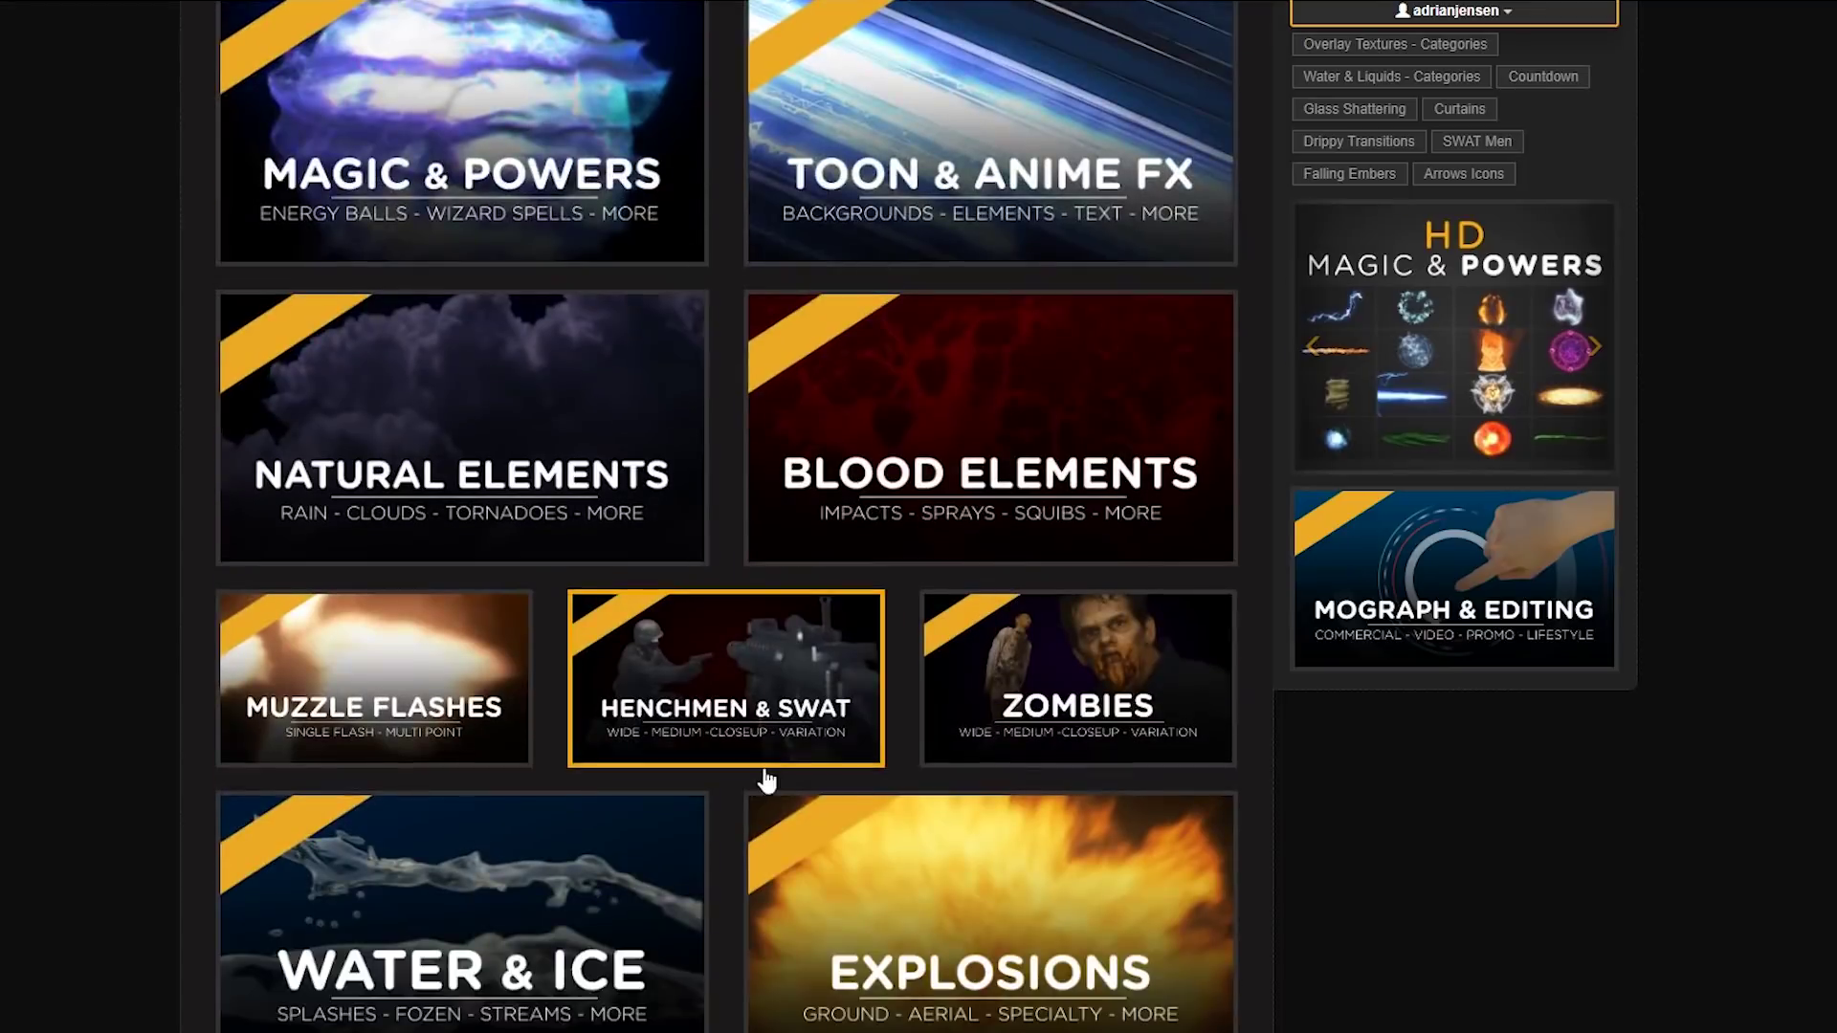
scroll(768, 780, "down", 5)
left_click(890, 792)
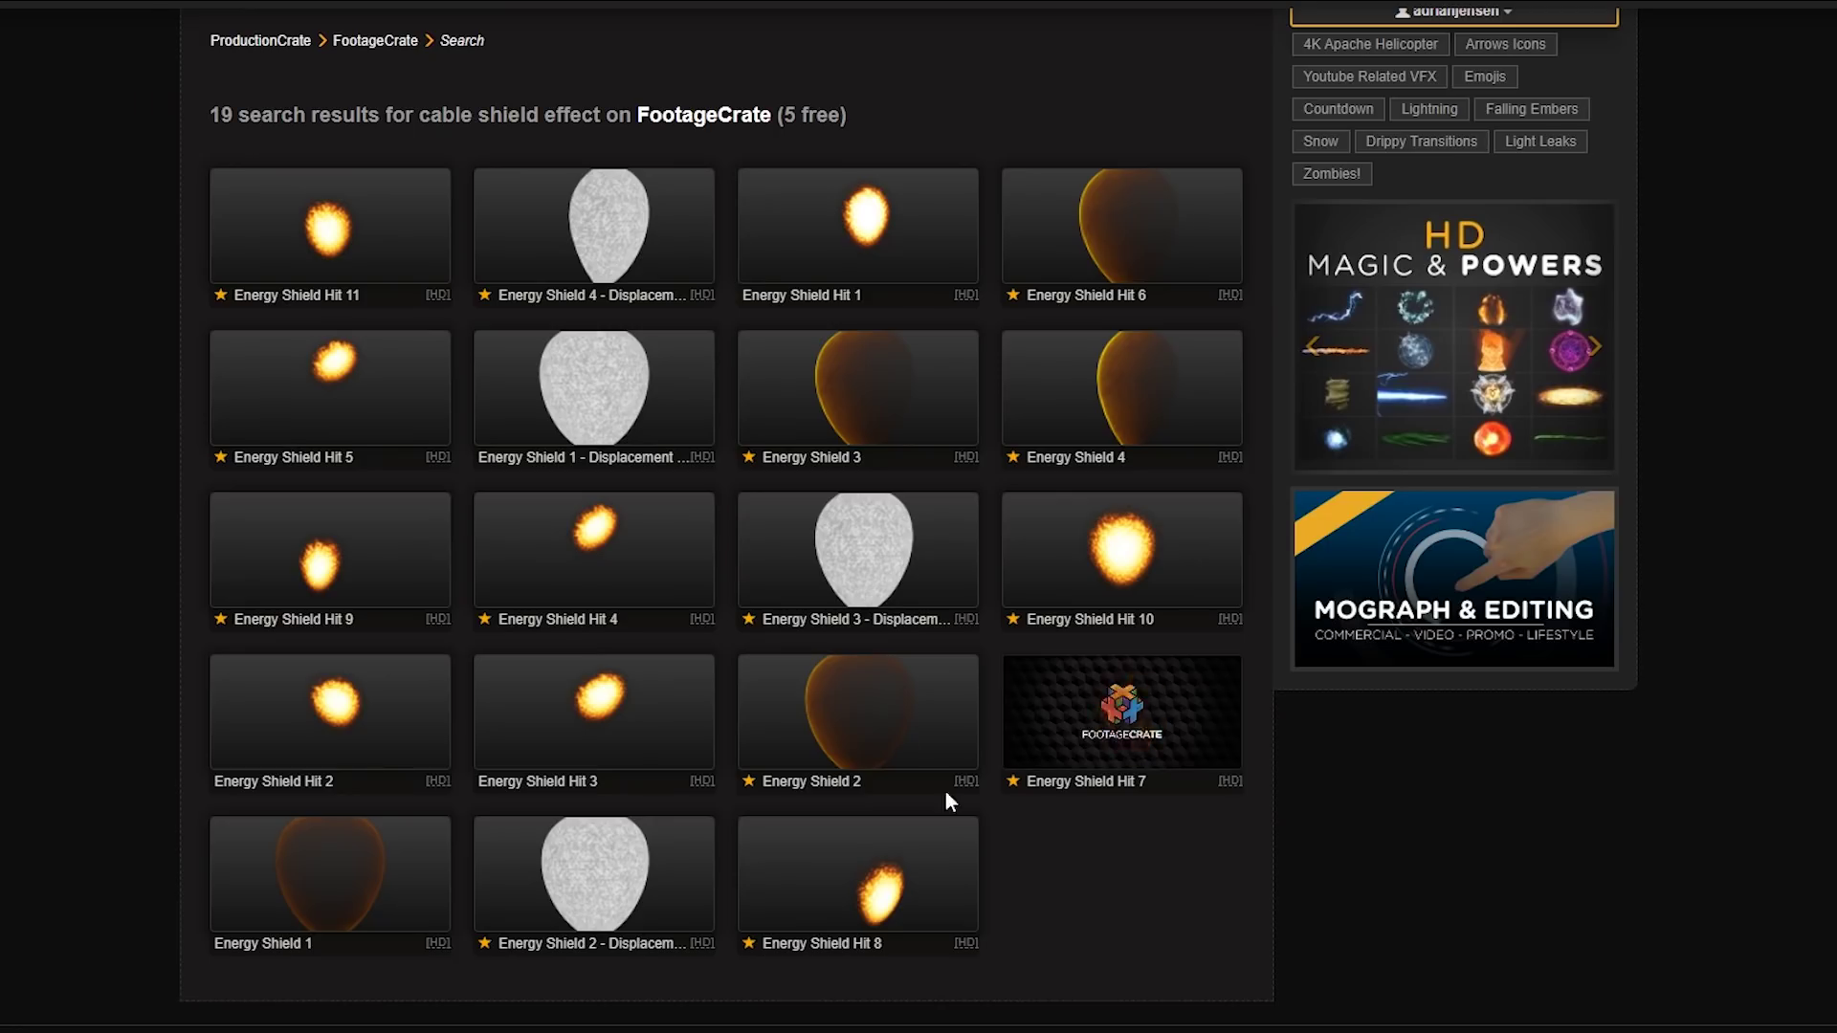
Preview Energy Shield 2, then its Displacement Map version
left_click(945, 790)
left_click(1352, 867)
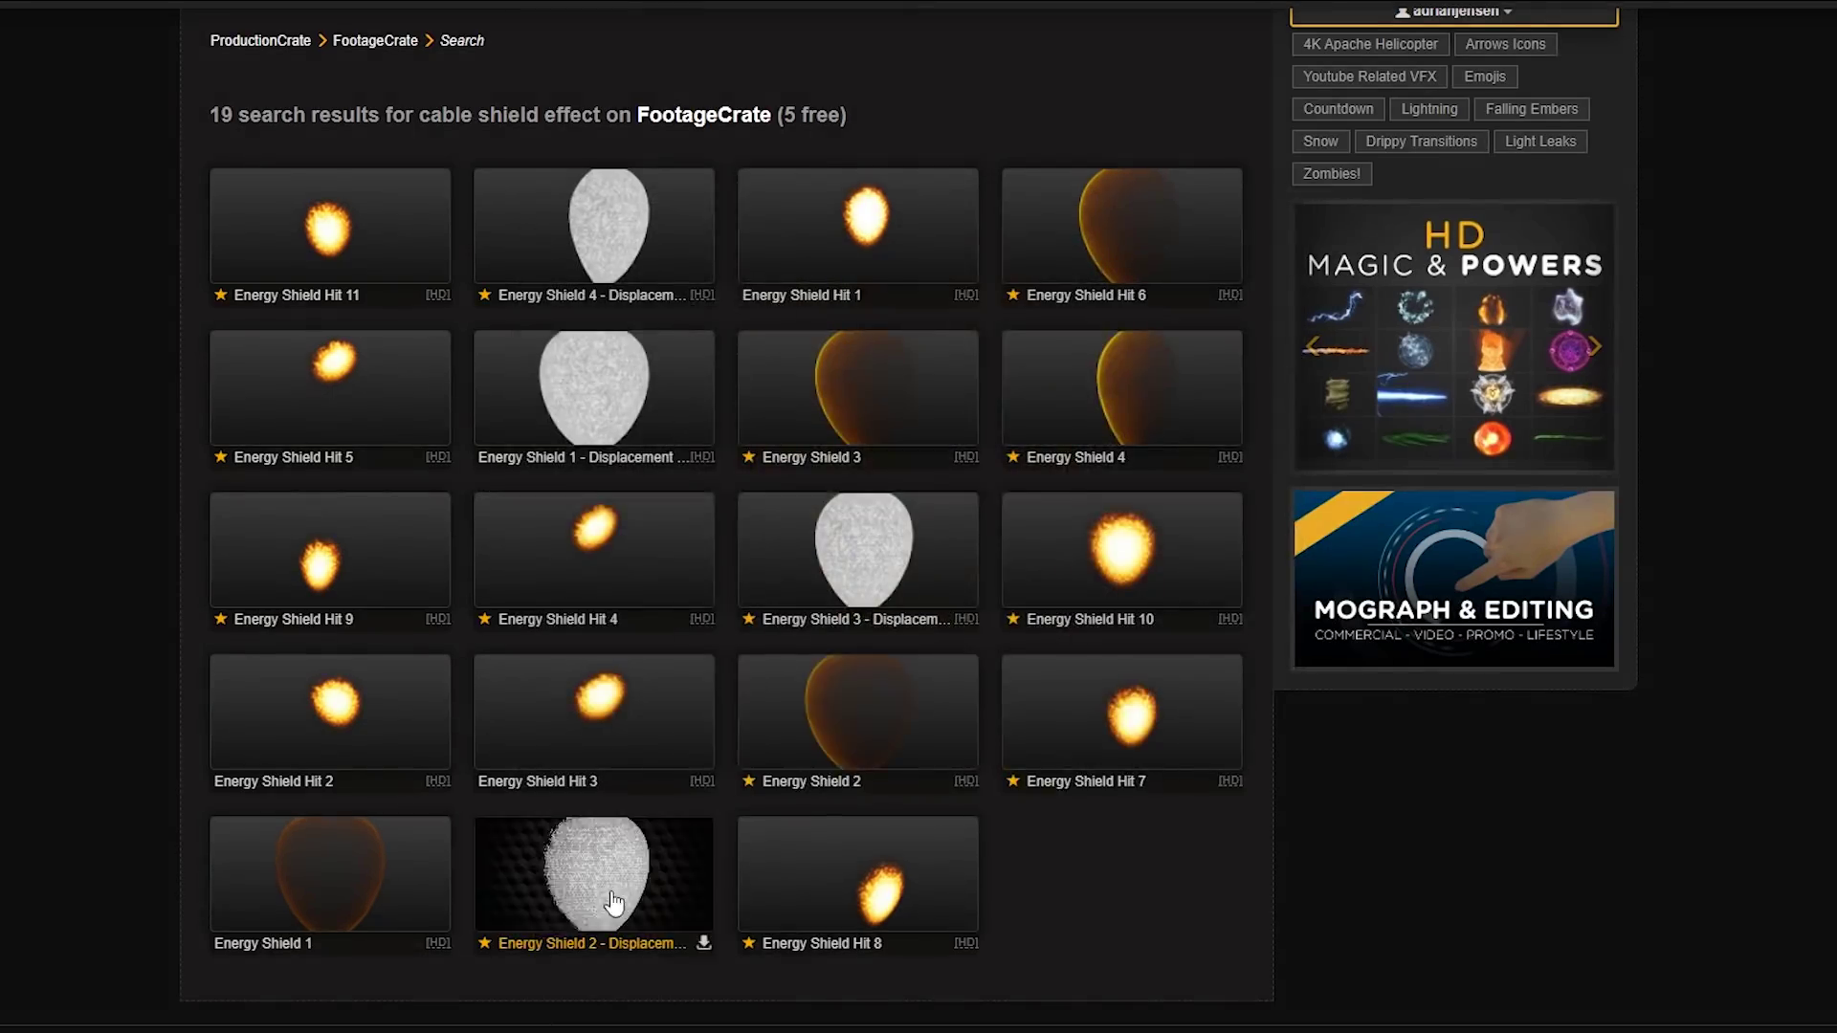
left_click(609, 892)
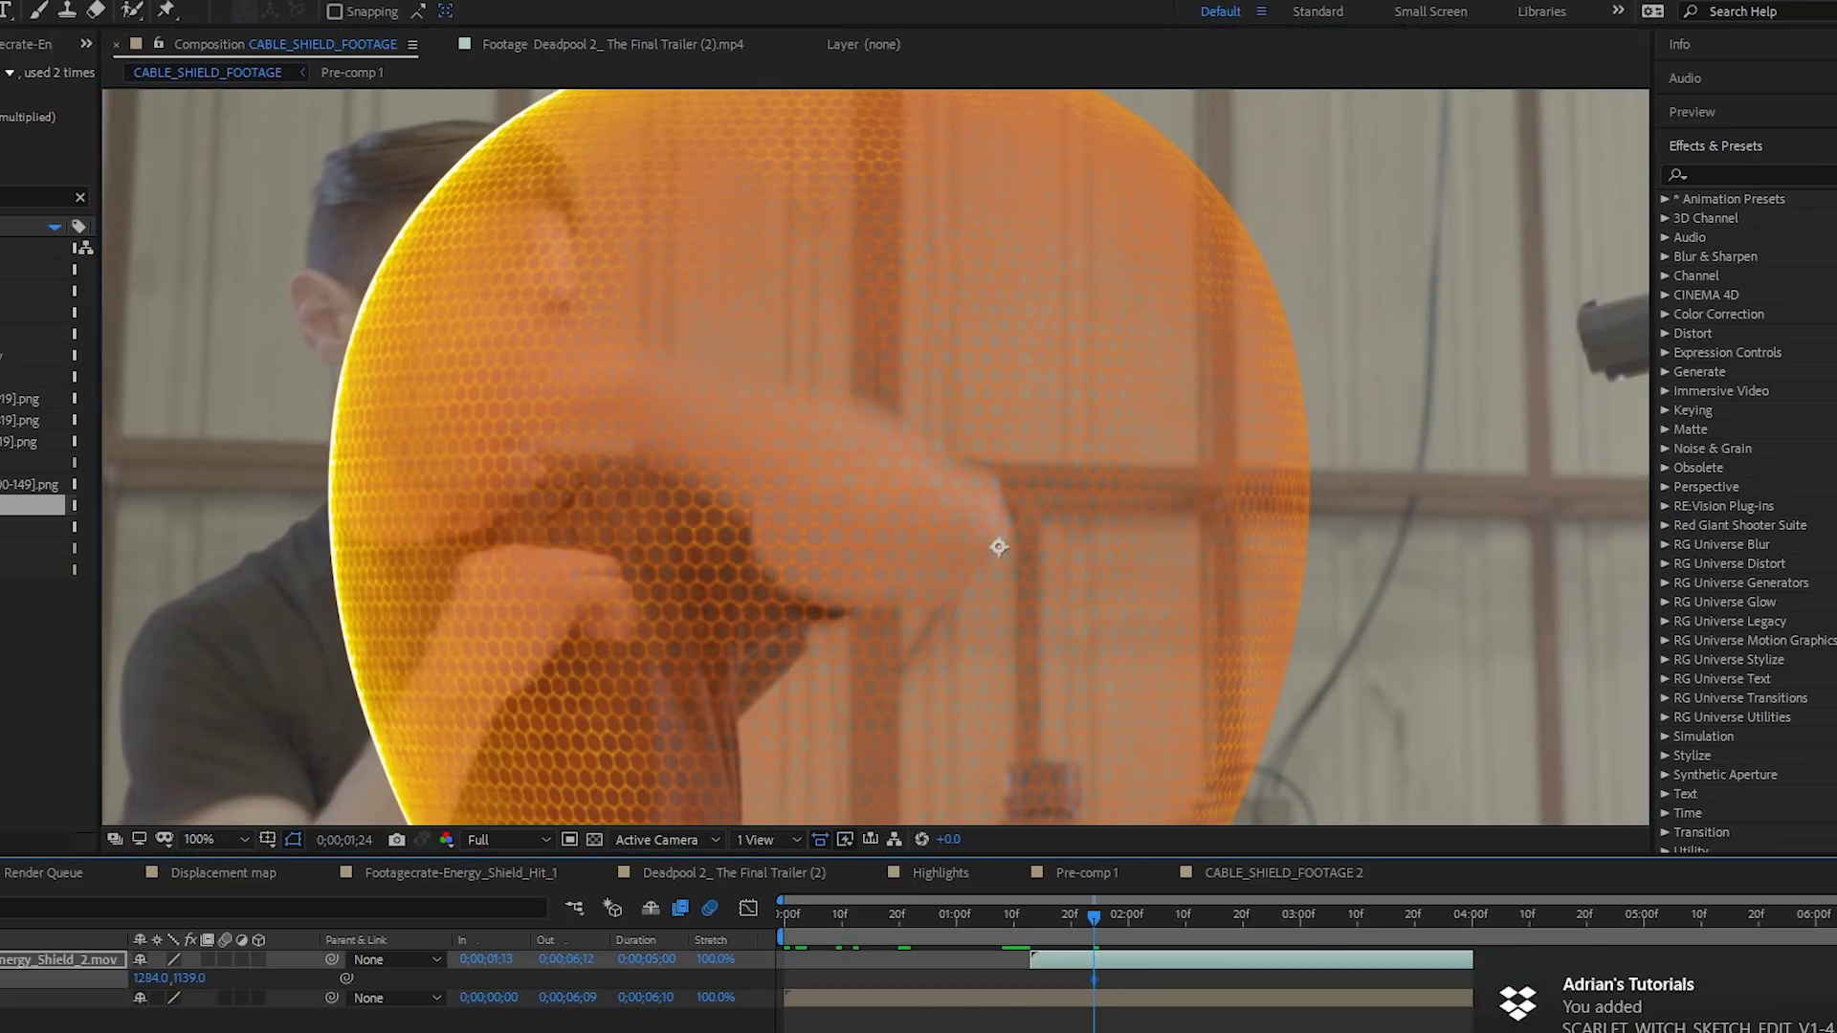
Stop the preview and show the Energy Shield 2 layer's Position keyframes
key("space")
key("ctrl+v")
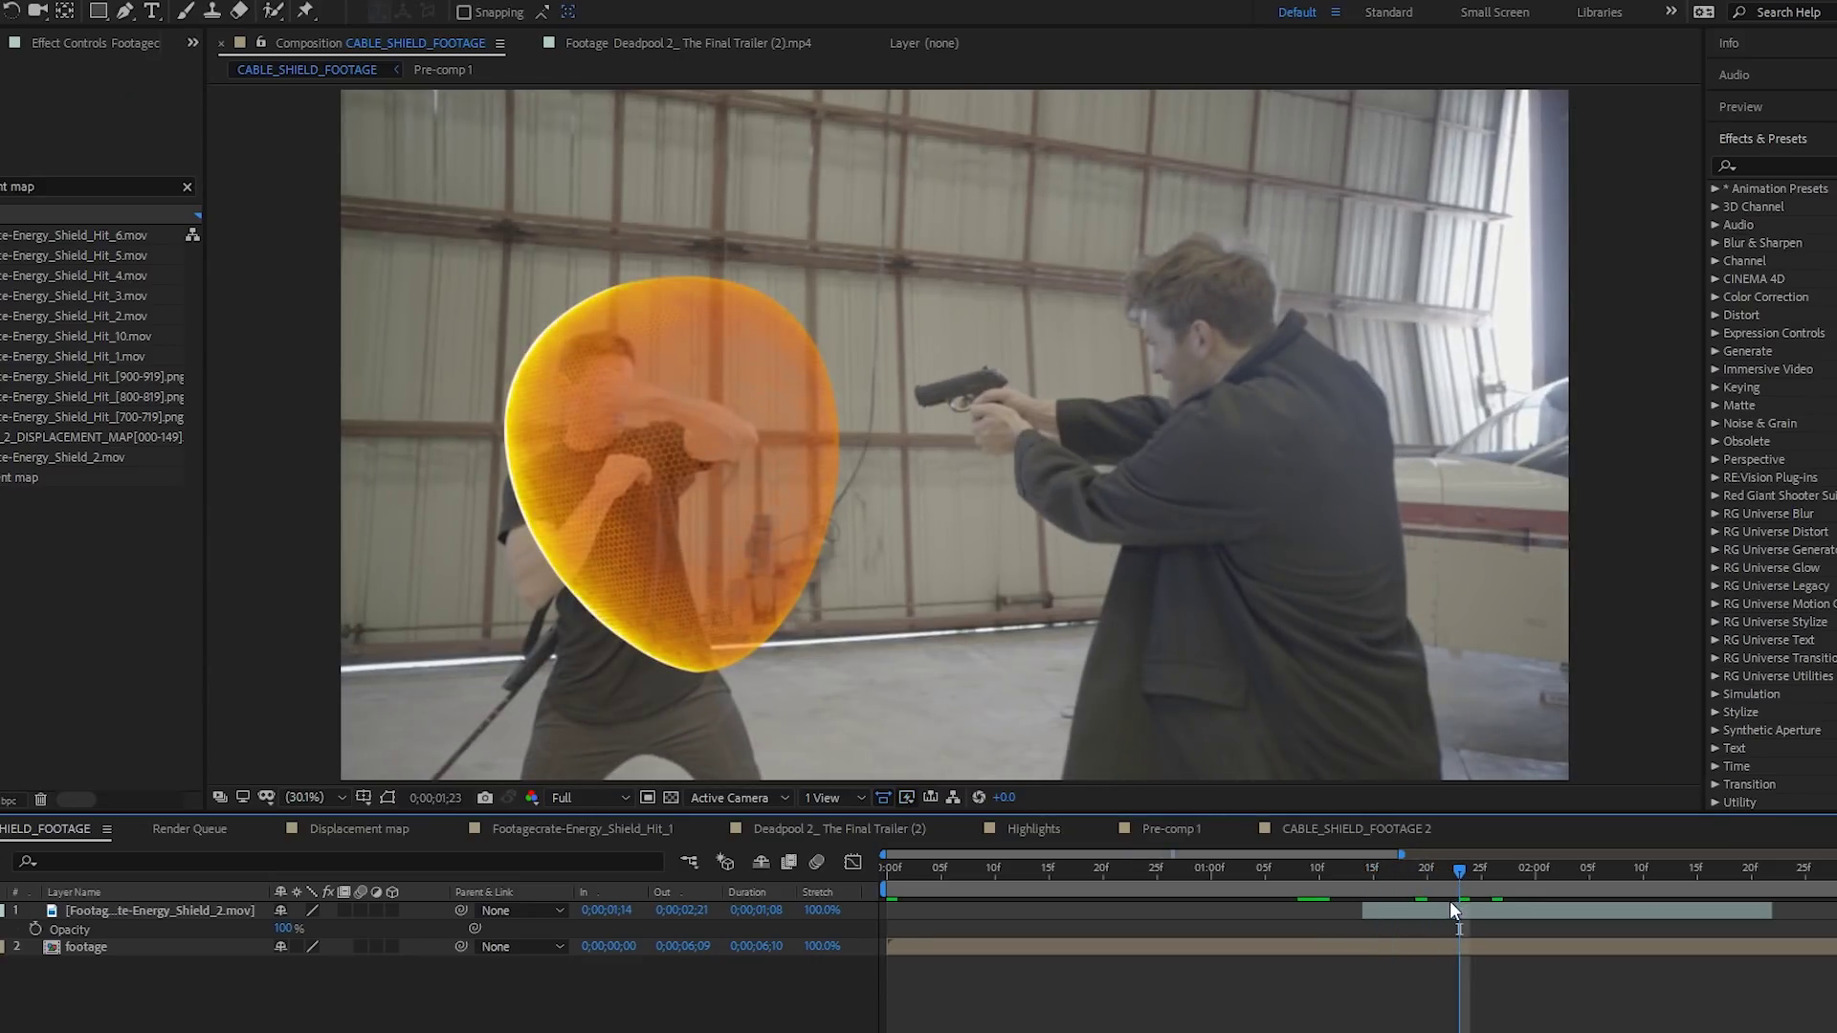
Duplicate the energy shield layer, swap its source for the displacement map footage, and play back
left_click(1451, 909)
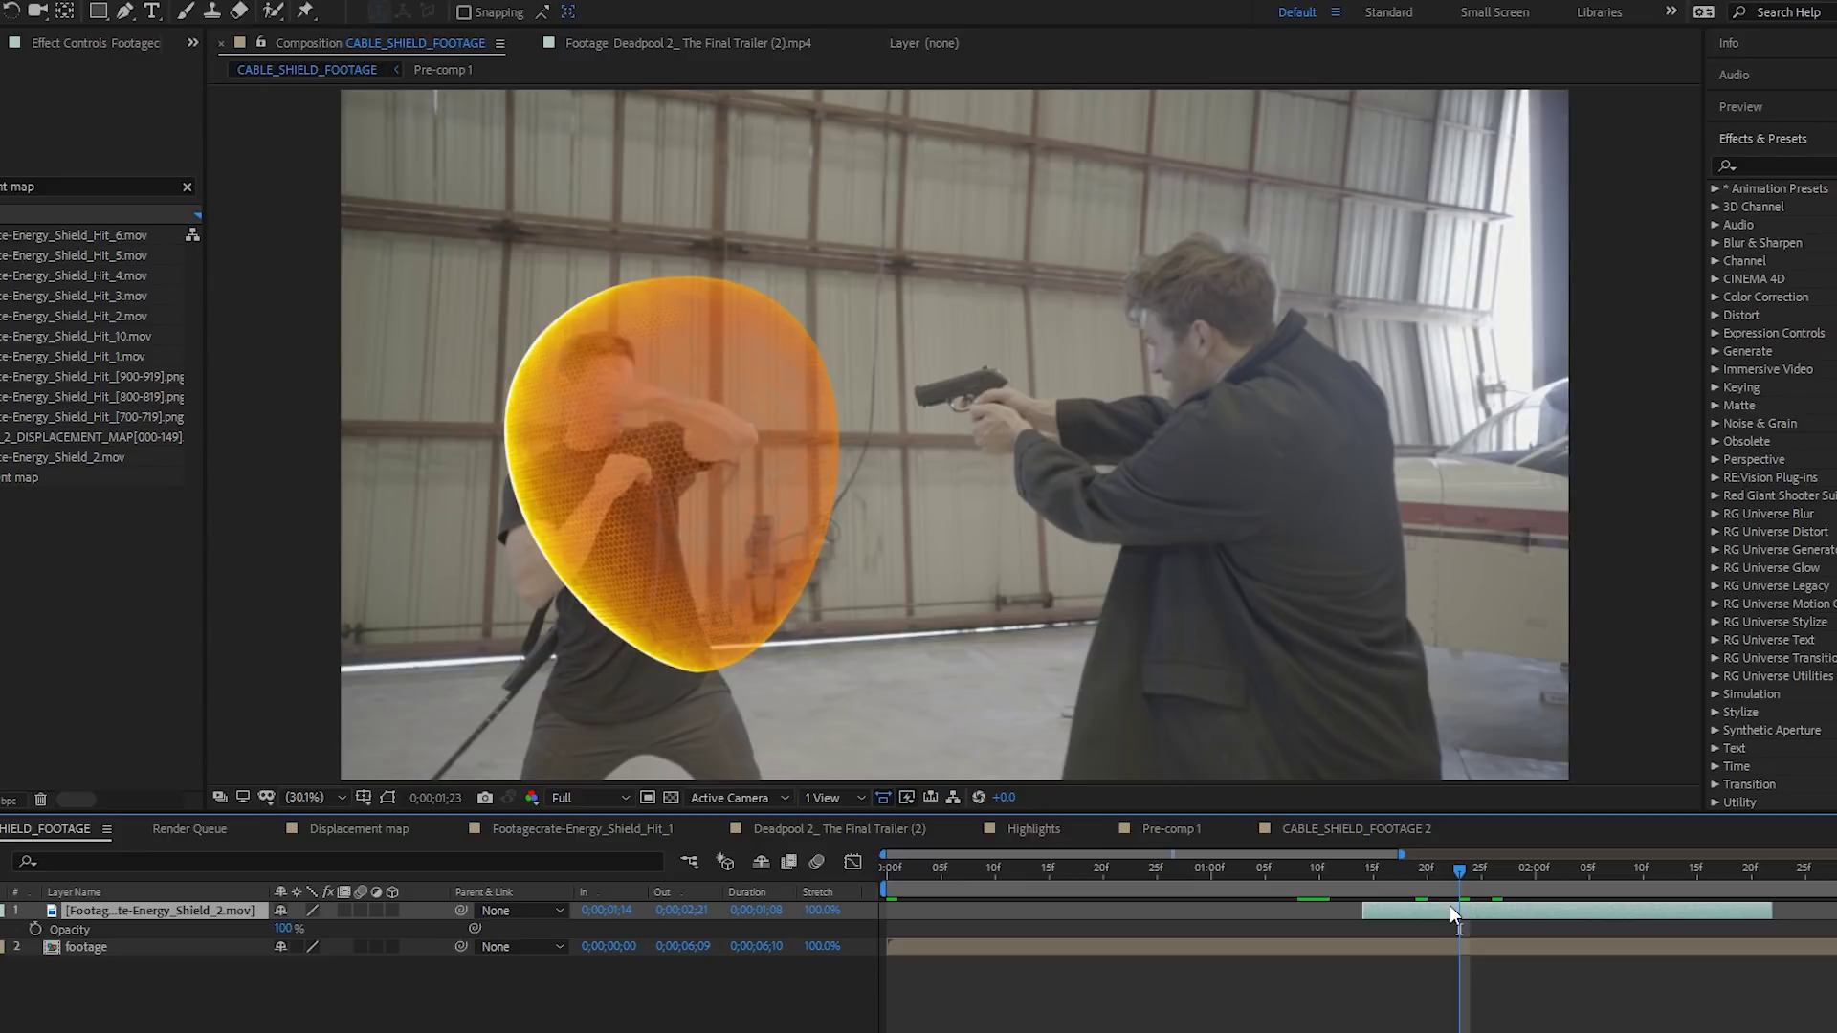
key("ctrl+d")
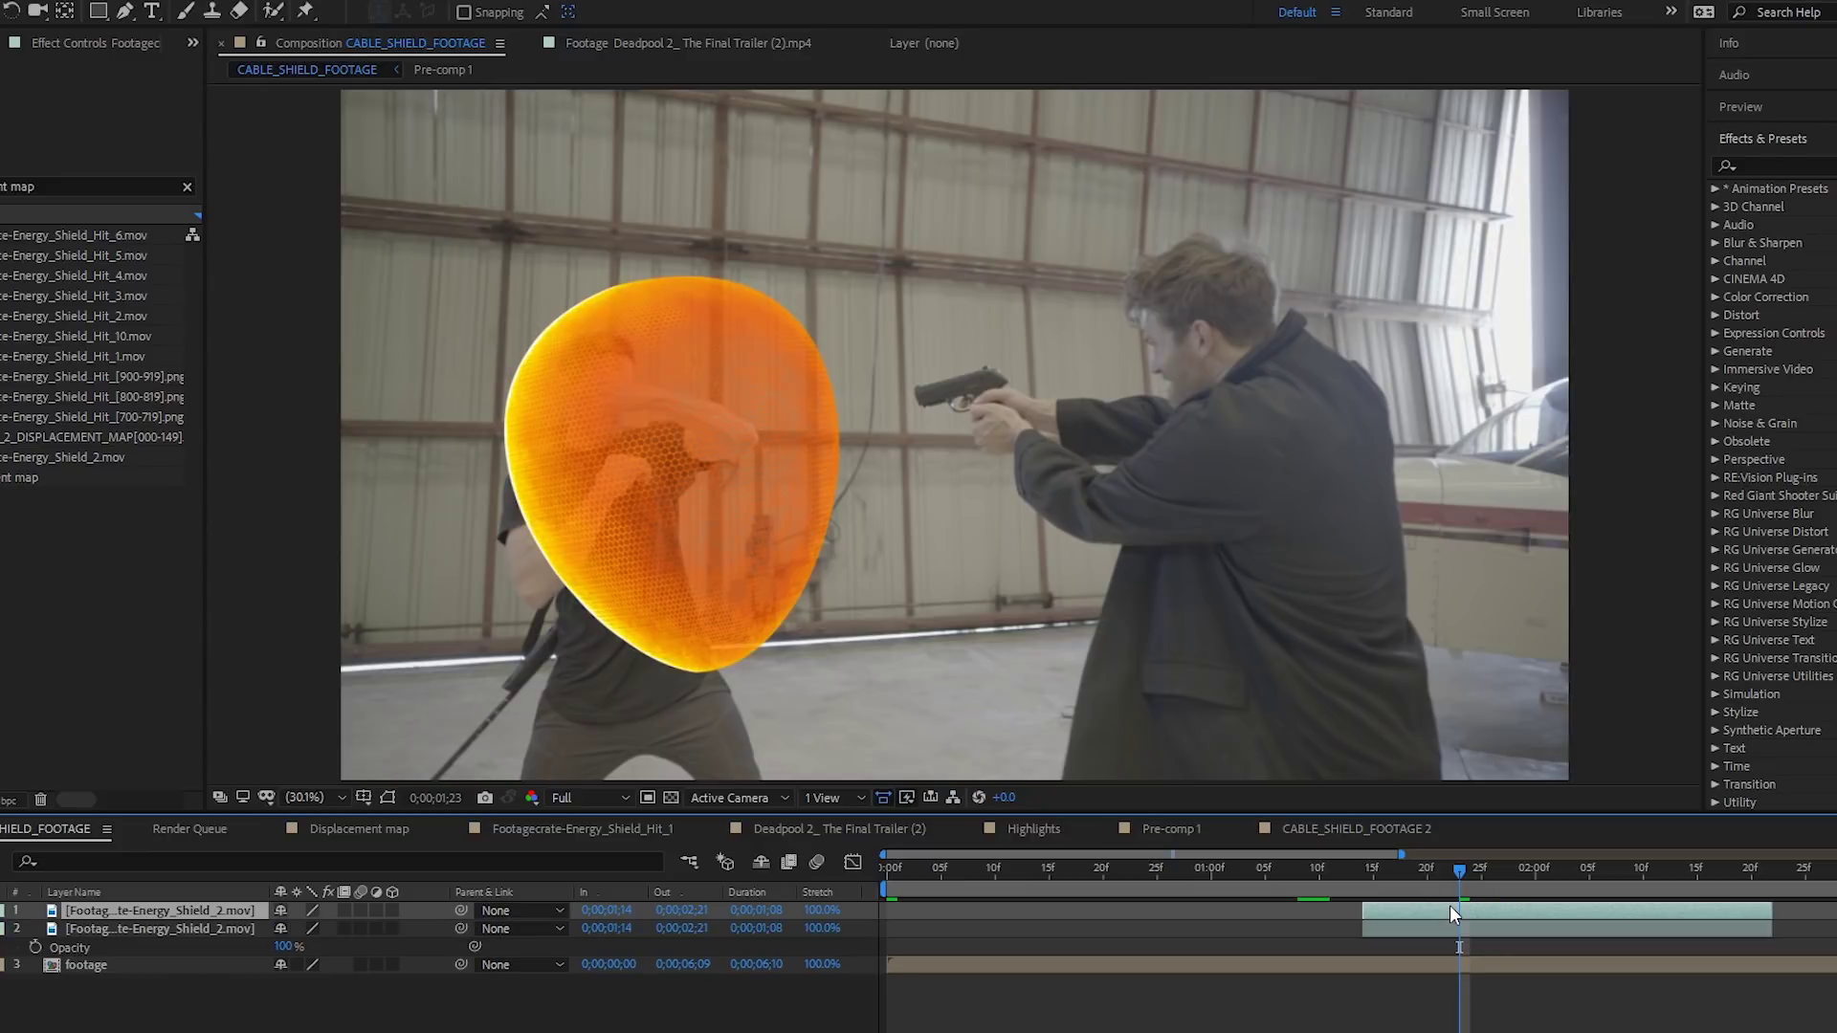
left_click(48, 439)
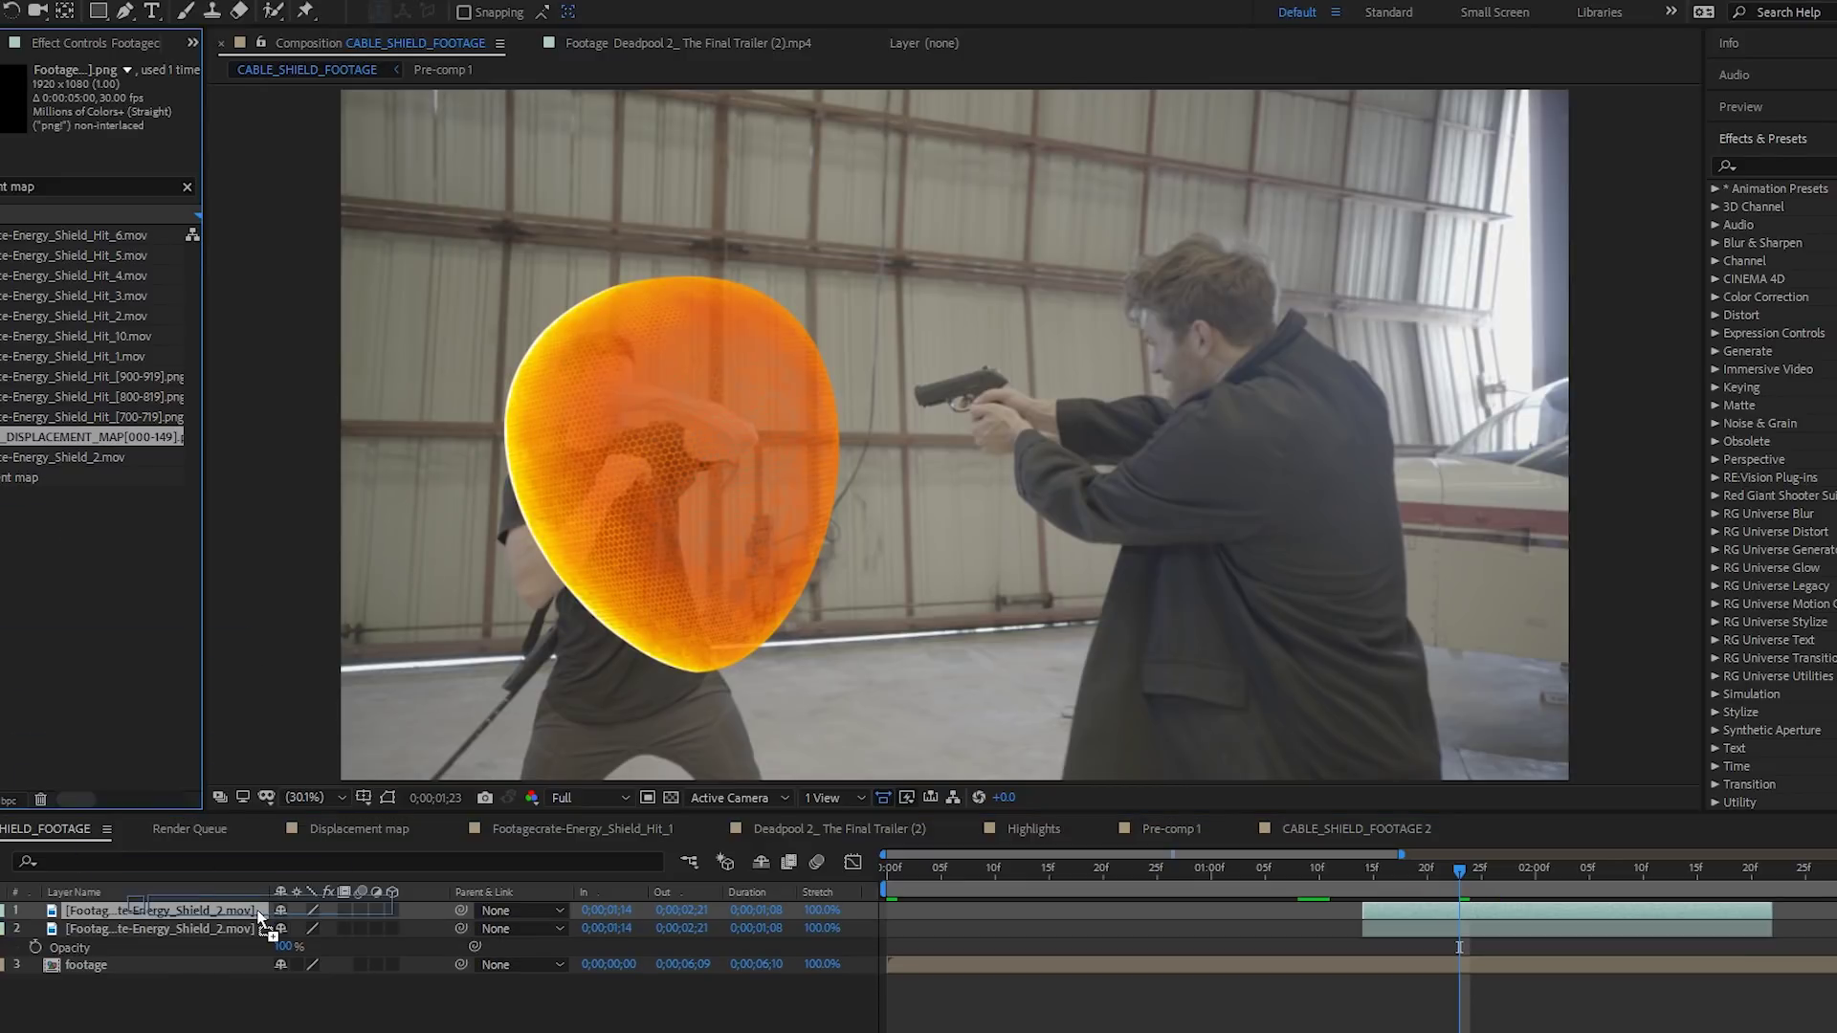
left_click_drag(227, 914, 226, 910)
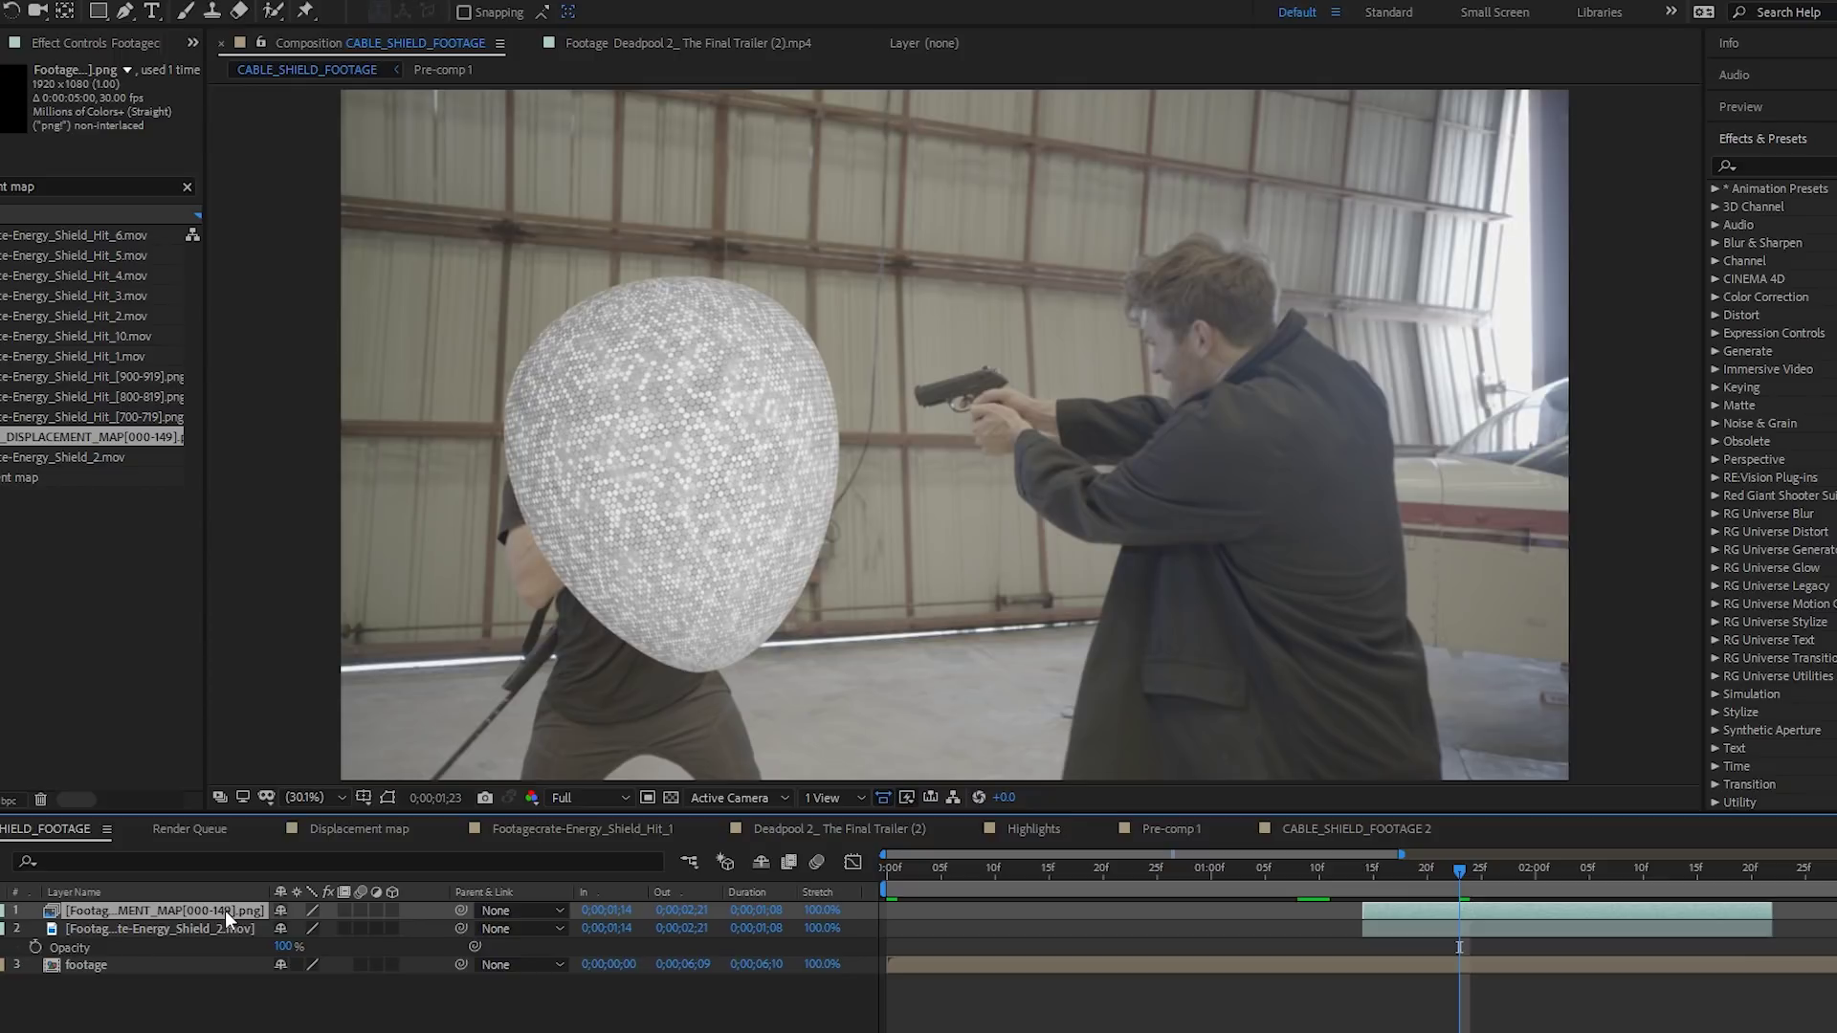
key("space")
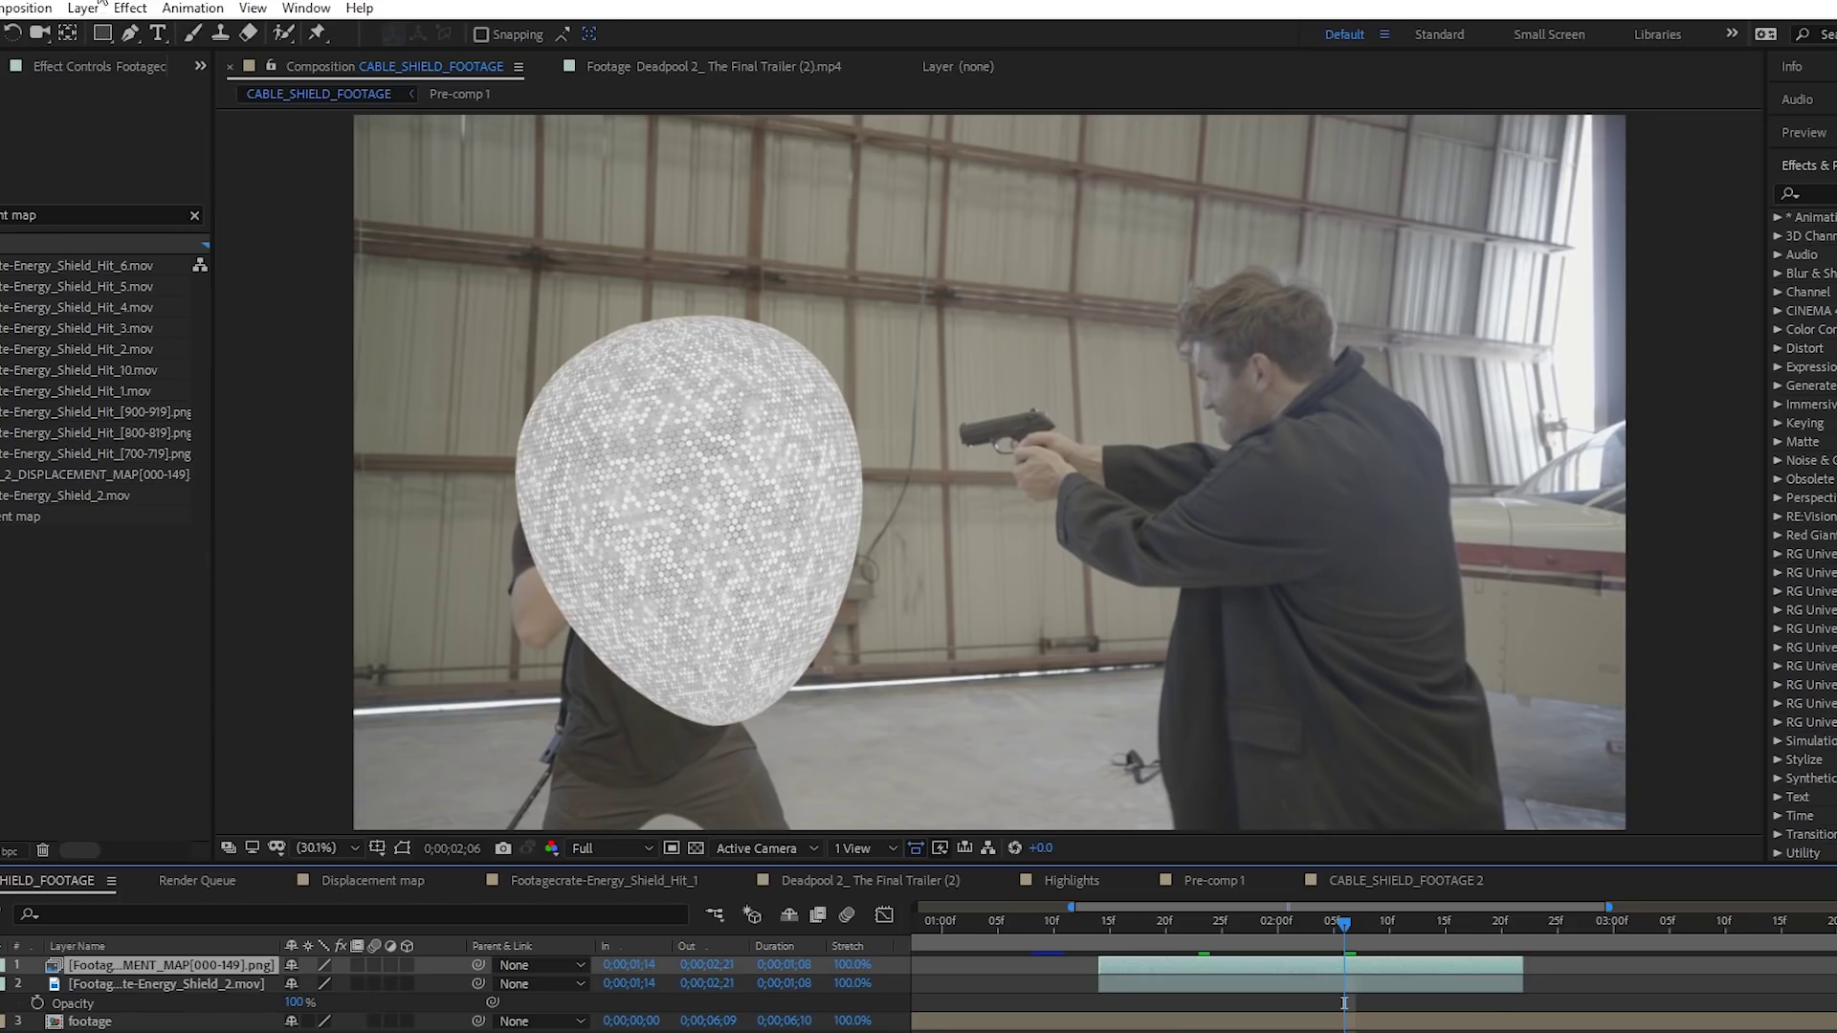
Pre-compose the displacement map layer as 'Displacement Map' and hide it
left_click(83, 8)
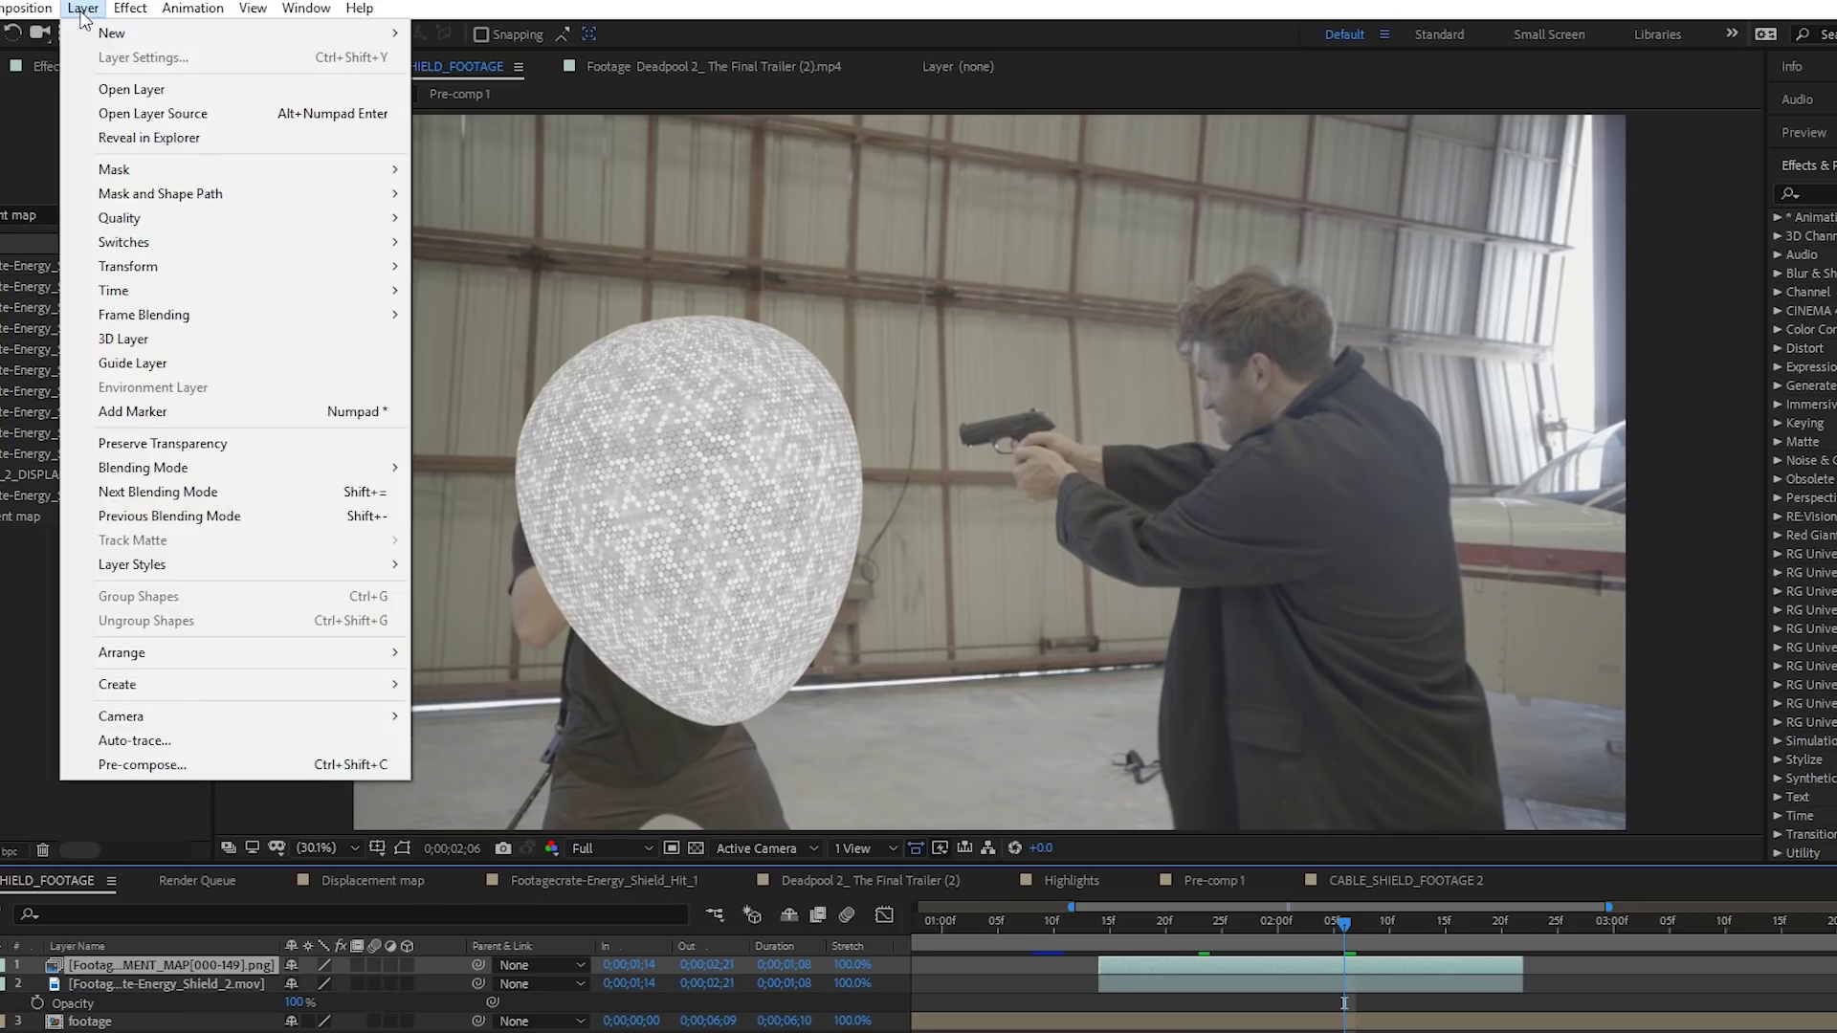
left_click(136, 764)
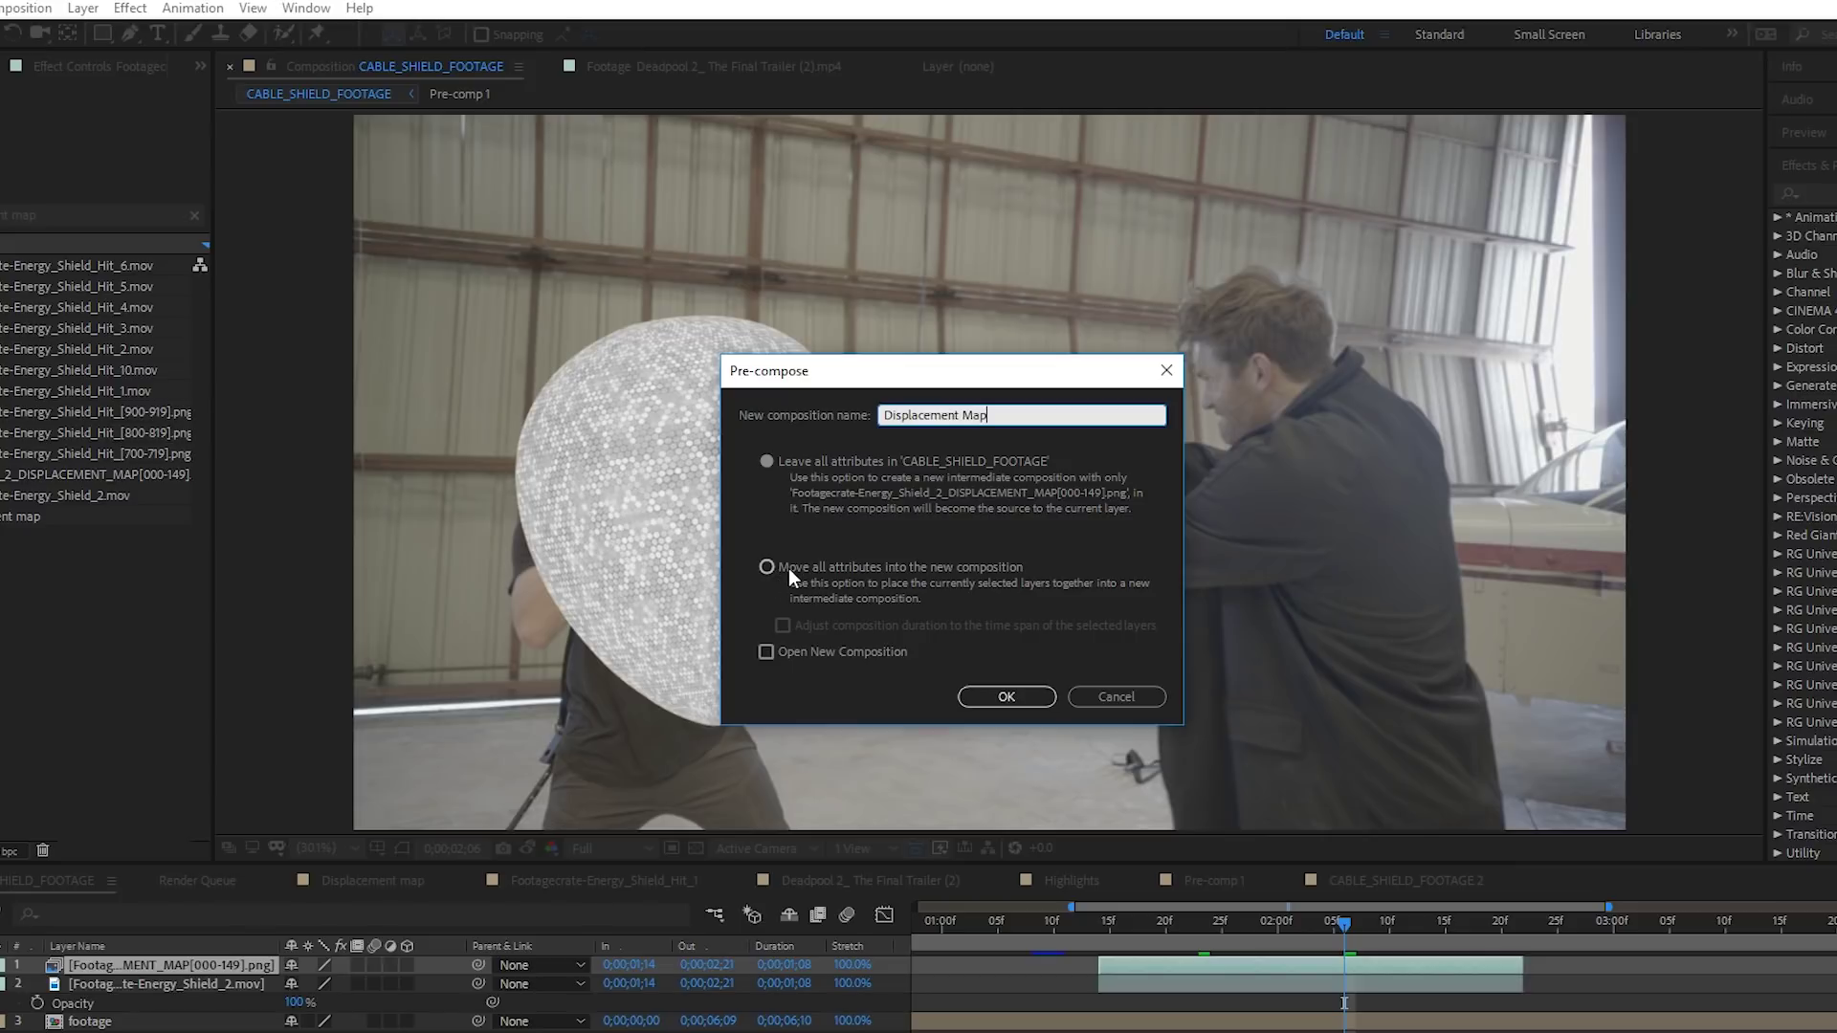
left_click(1004, 698)
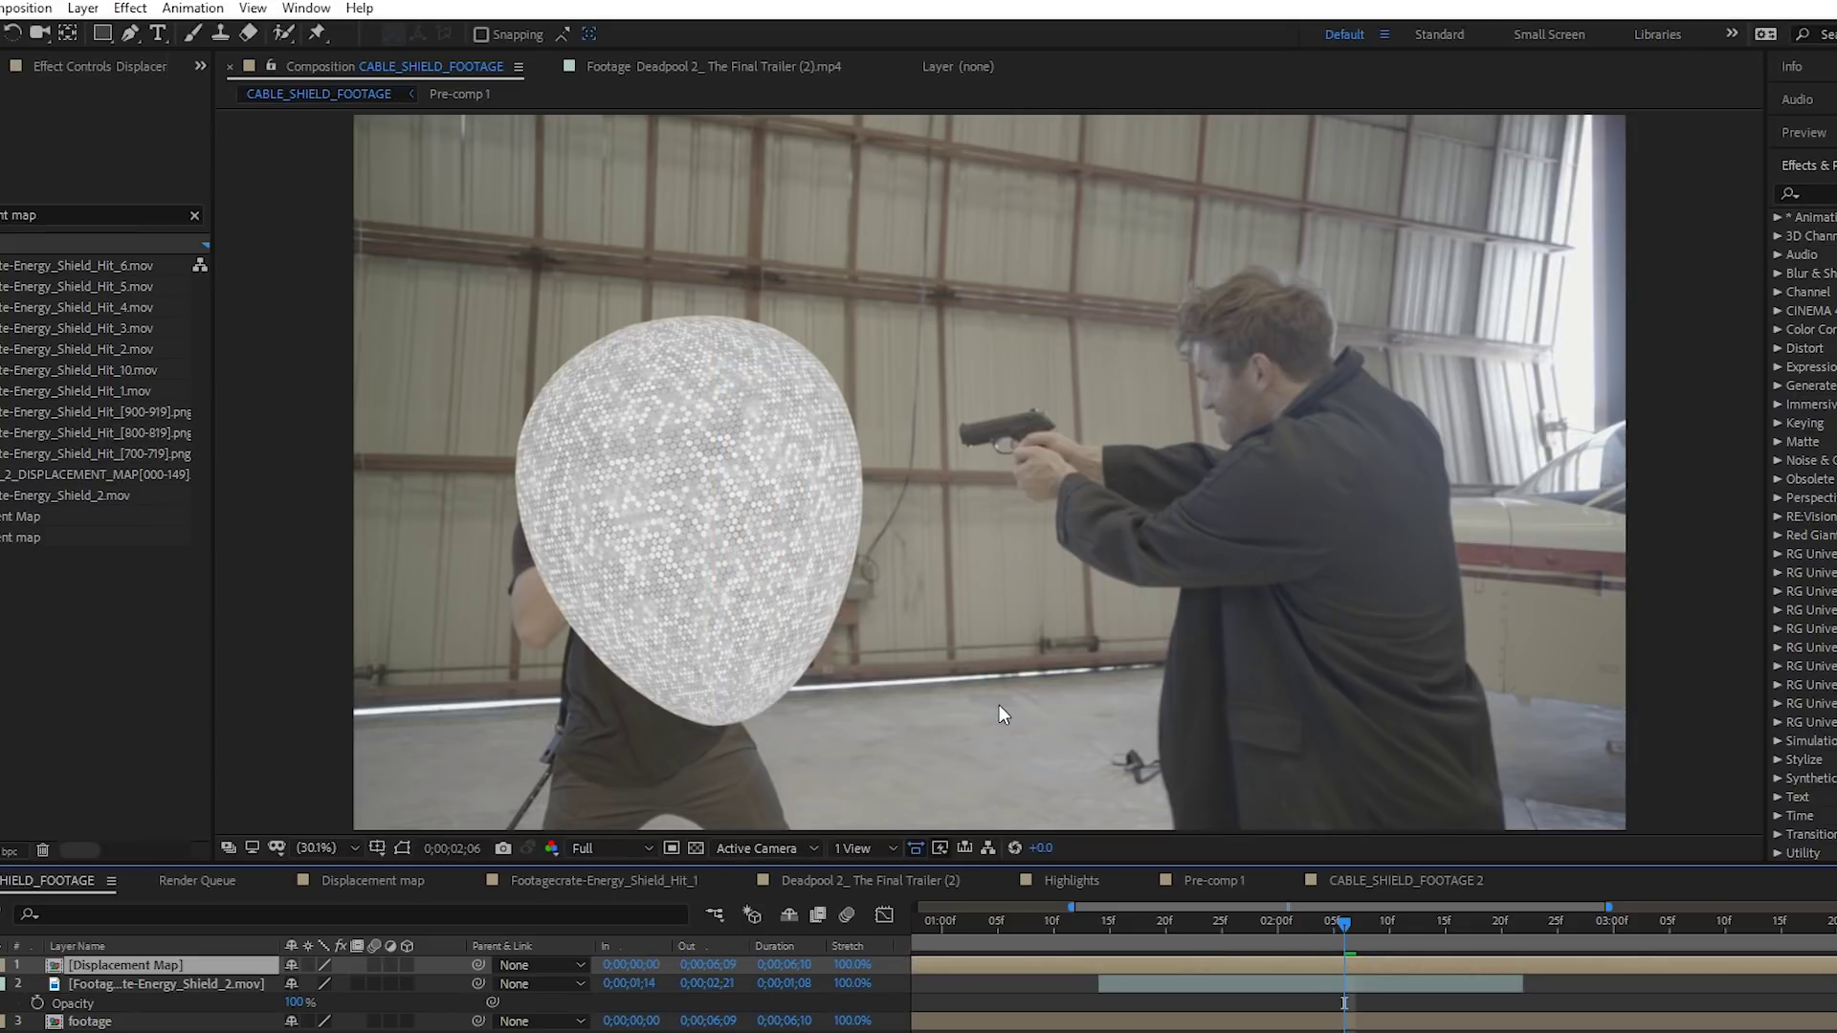
left_click_drag(1344, 921, 1455, 915)
left_click(0, 965)
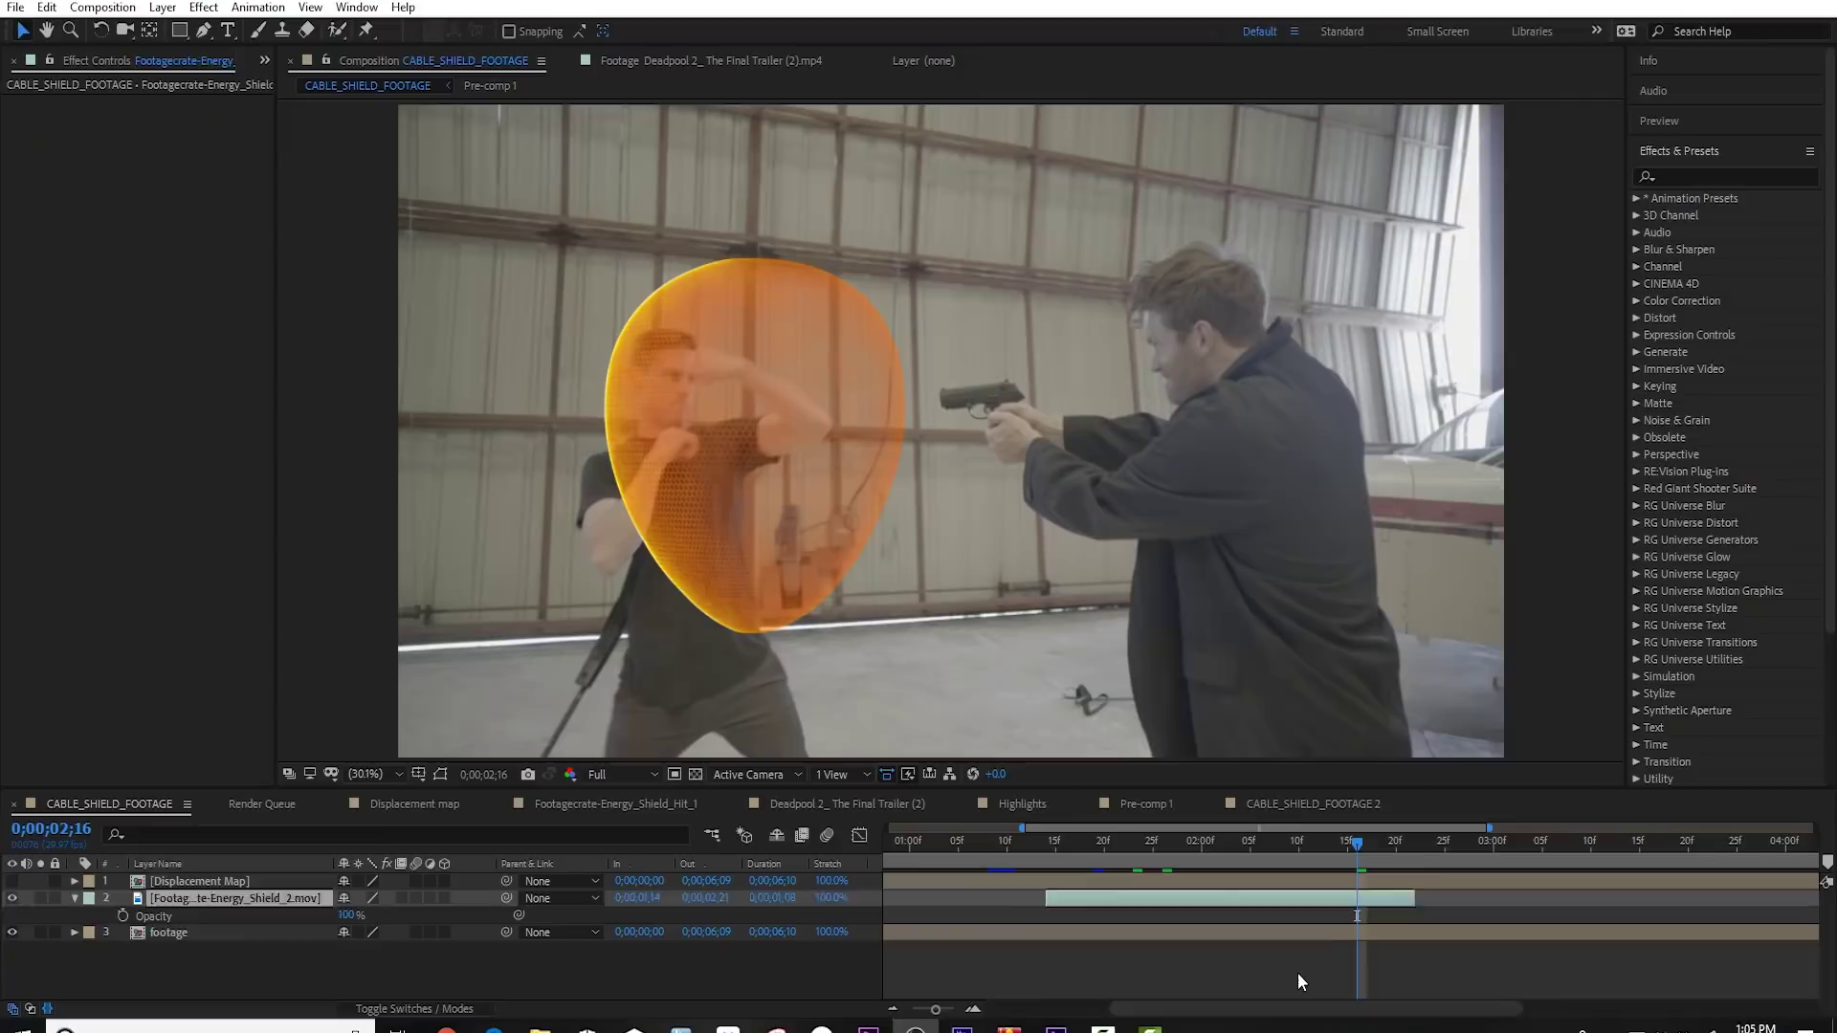
Add an adjustment layer with CC Glass using the Displacement Map layer as bump map
left_click(163, 7)
key("Escape")
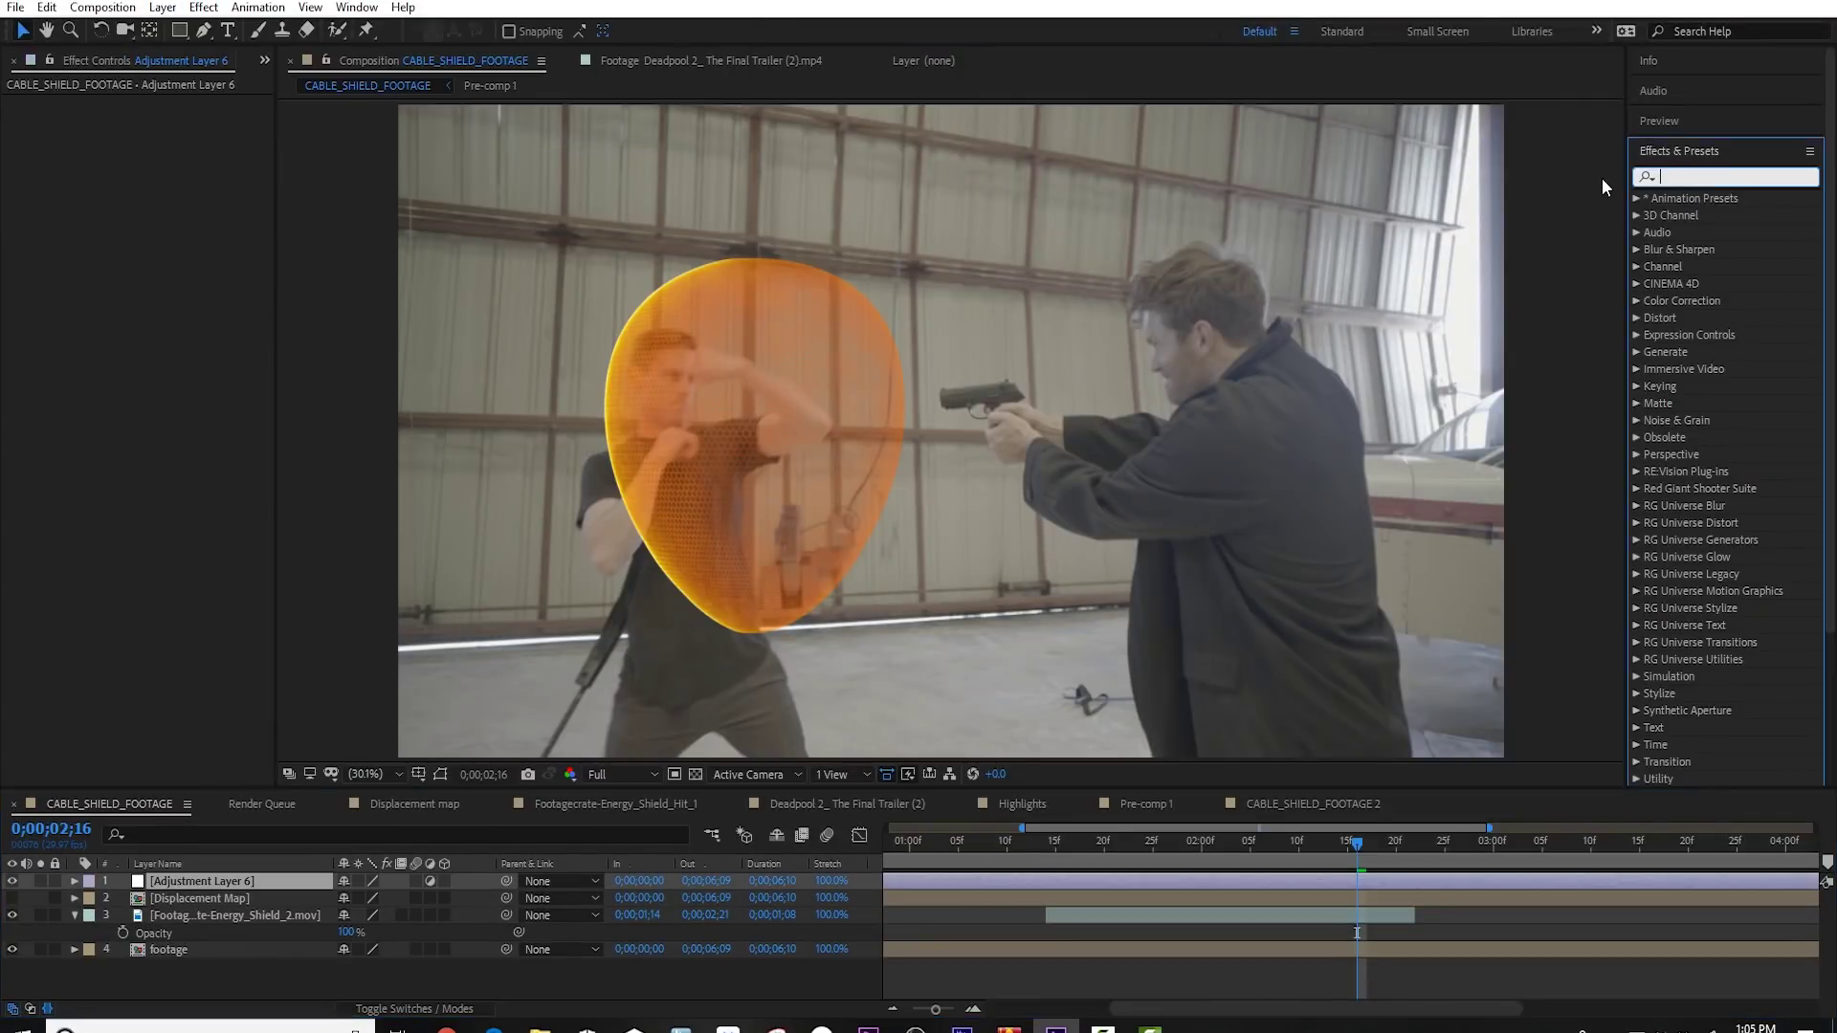
type("cc glass")
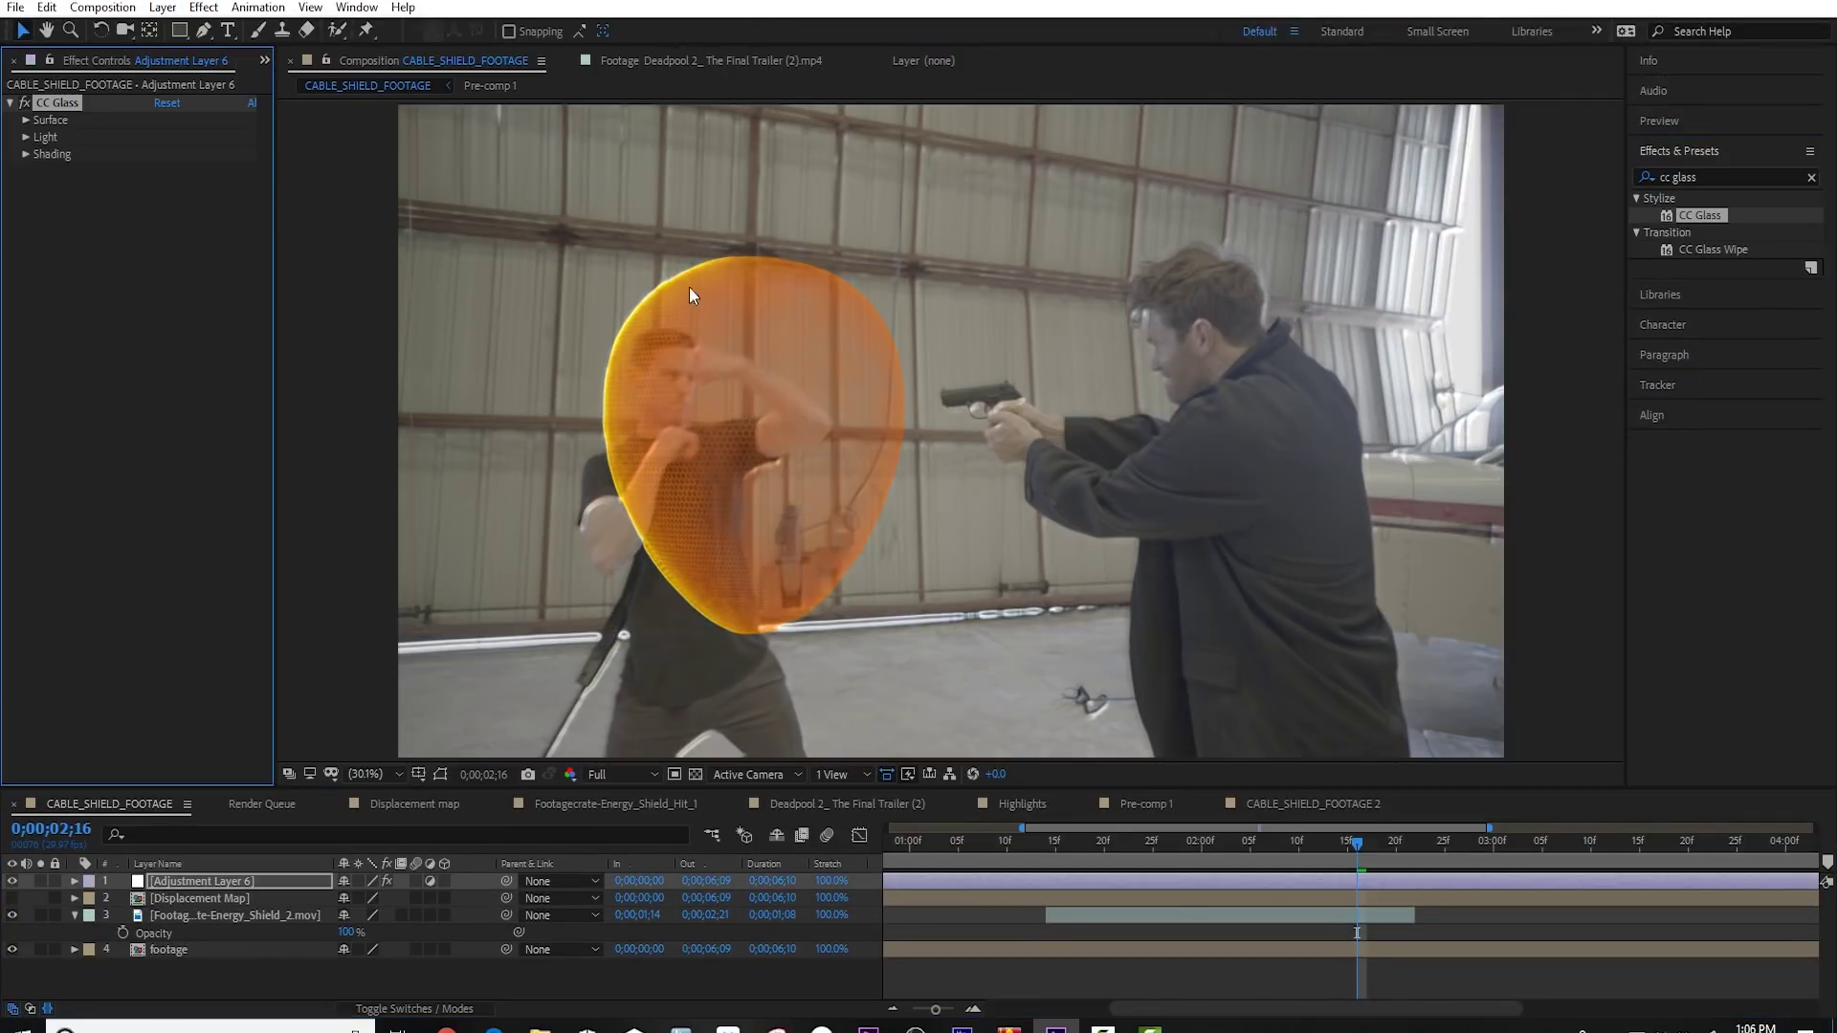
left_click_drag(277, 151, 439, 123)
left_click(277, 137)
left_click(321, 210)
left_click_drag(163, 907, 164, 907)
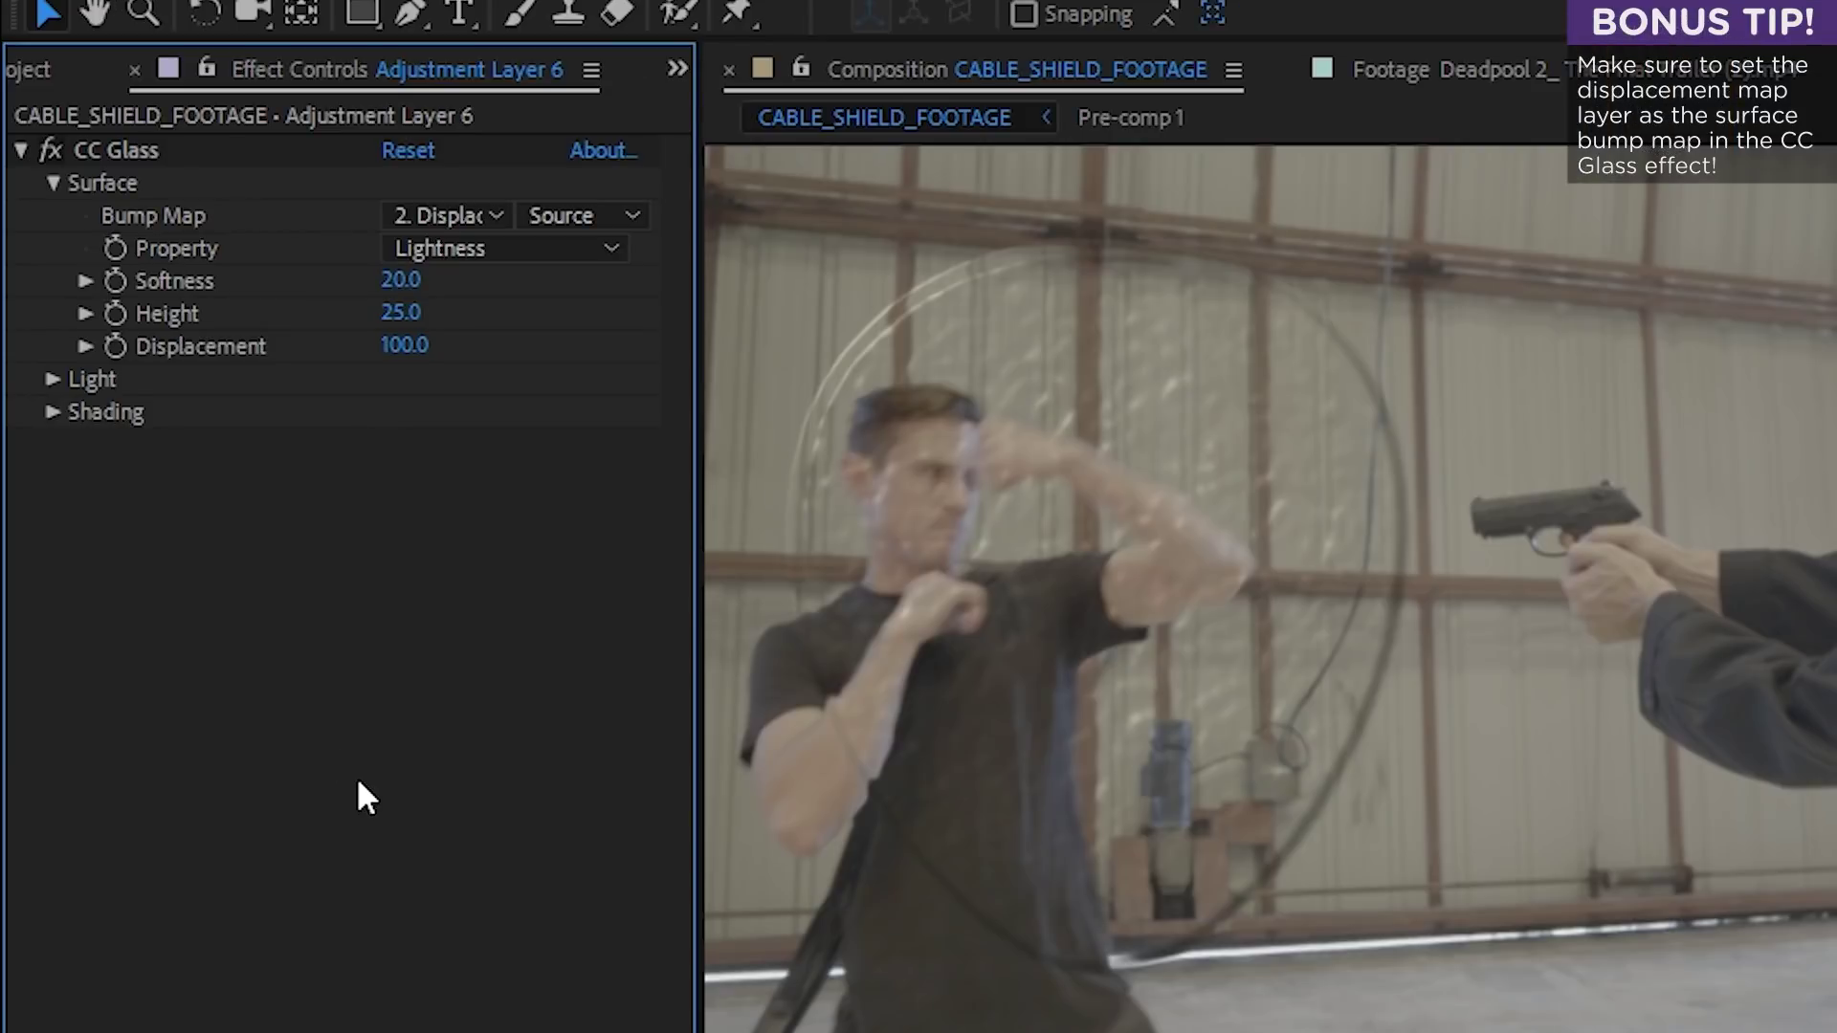
Set CC Glass Softness to 1.0 and Light Direction to +30°
left_click_drag(304, 327, 134, 333)
left_click(393, 280)
left_click(341, 291)
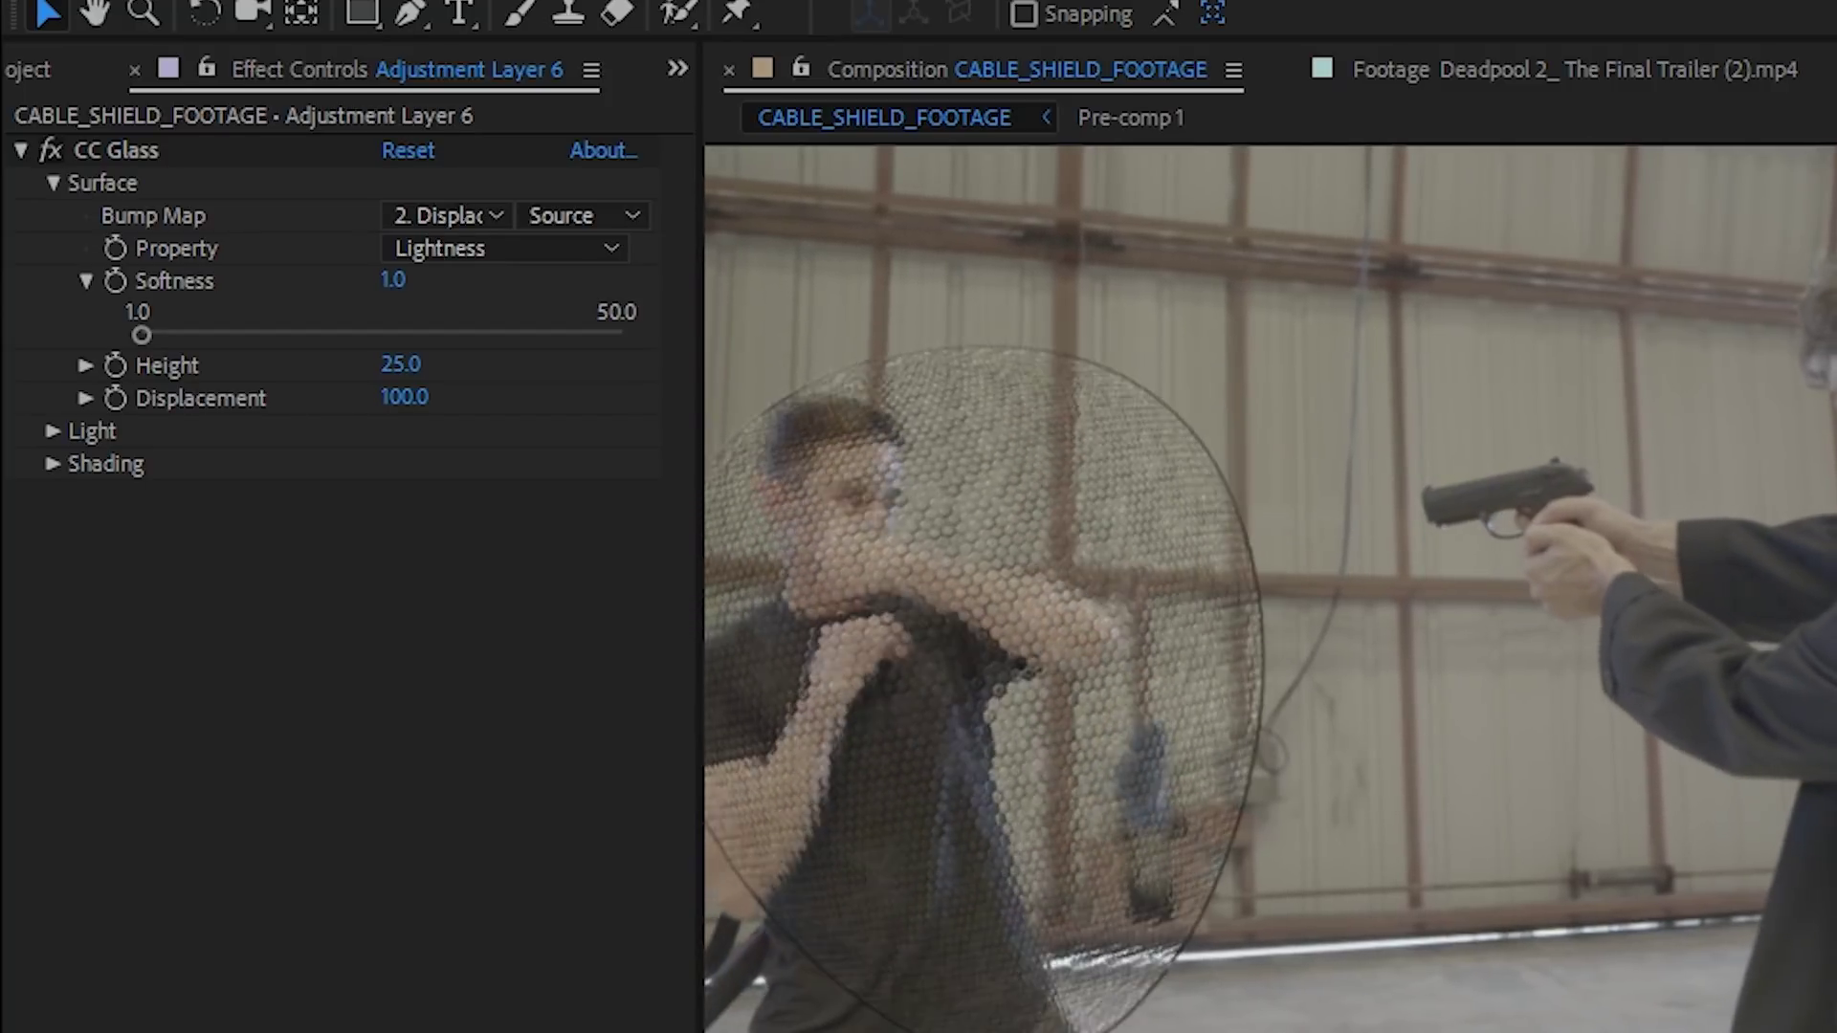
left_click(53, 431)
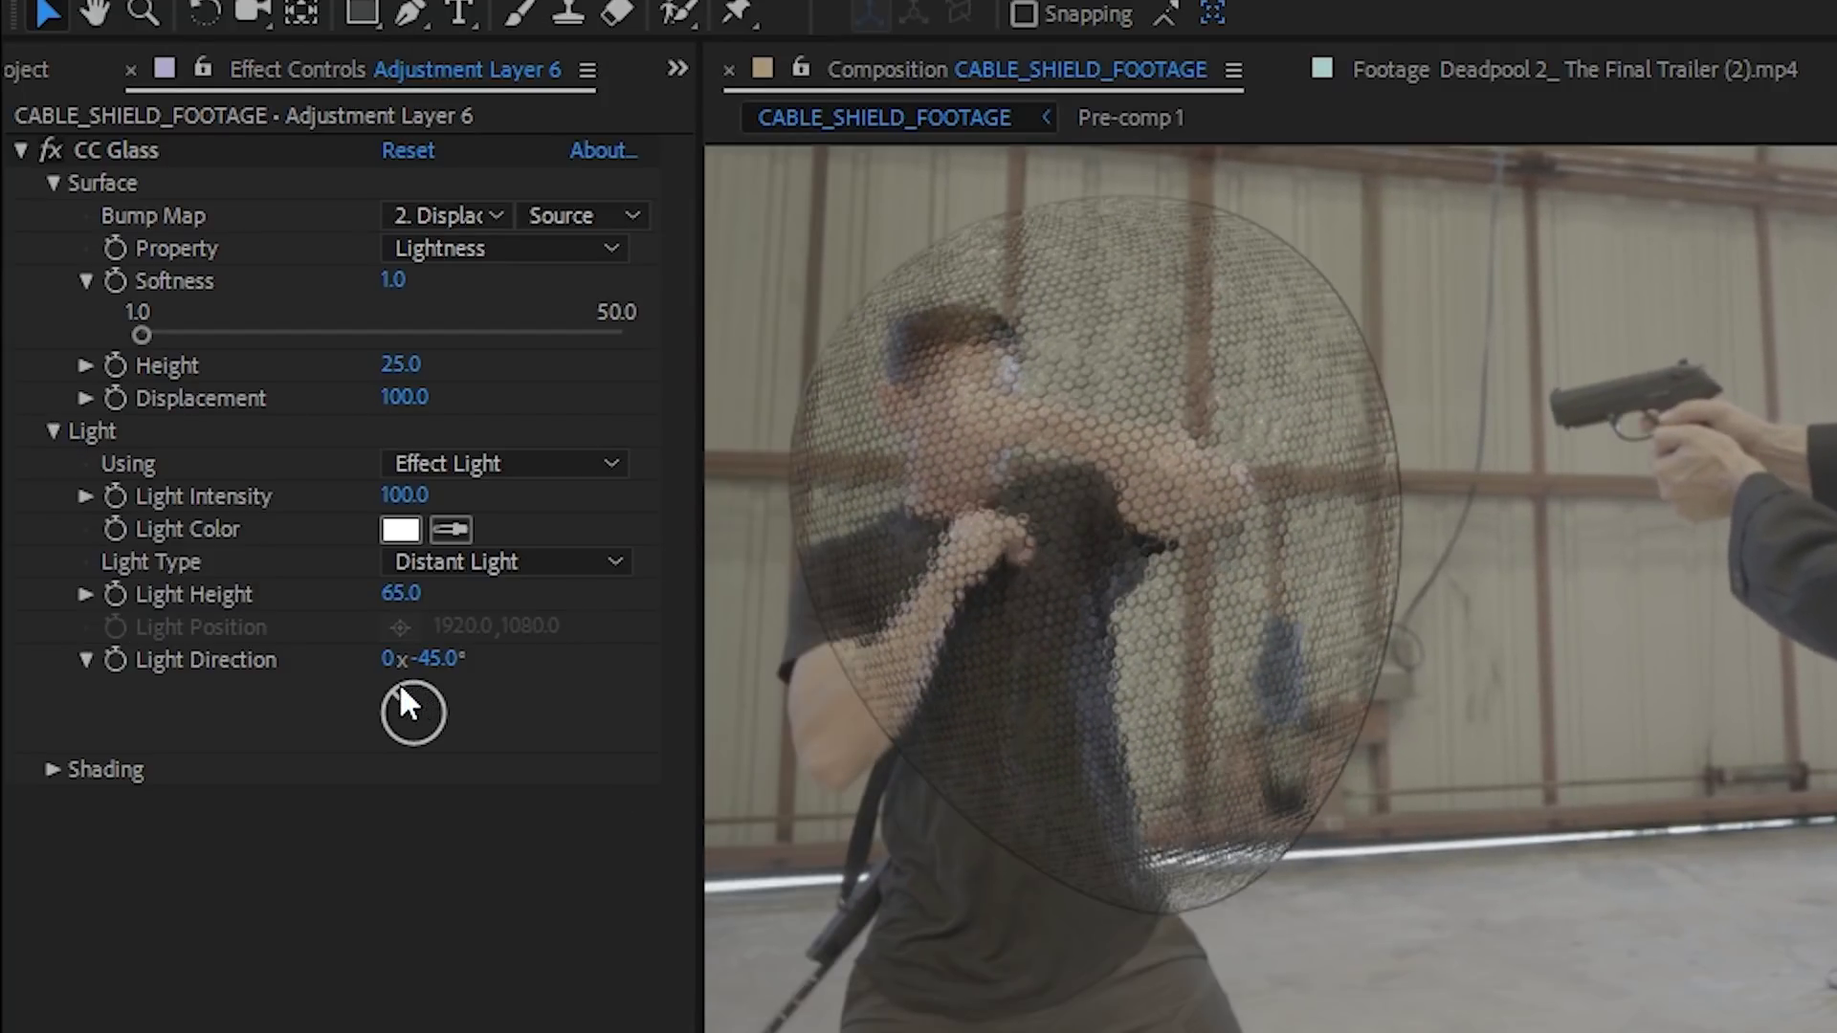
left_click_drag(399, 681, 428, 682)
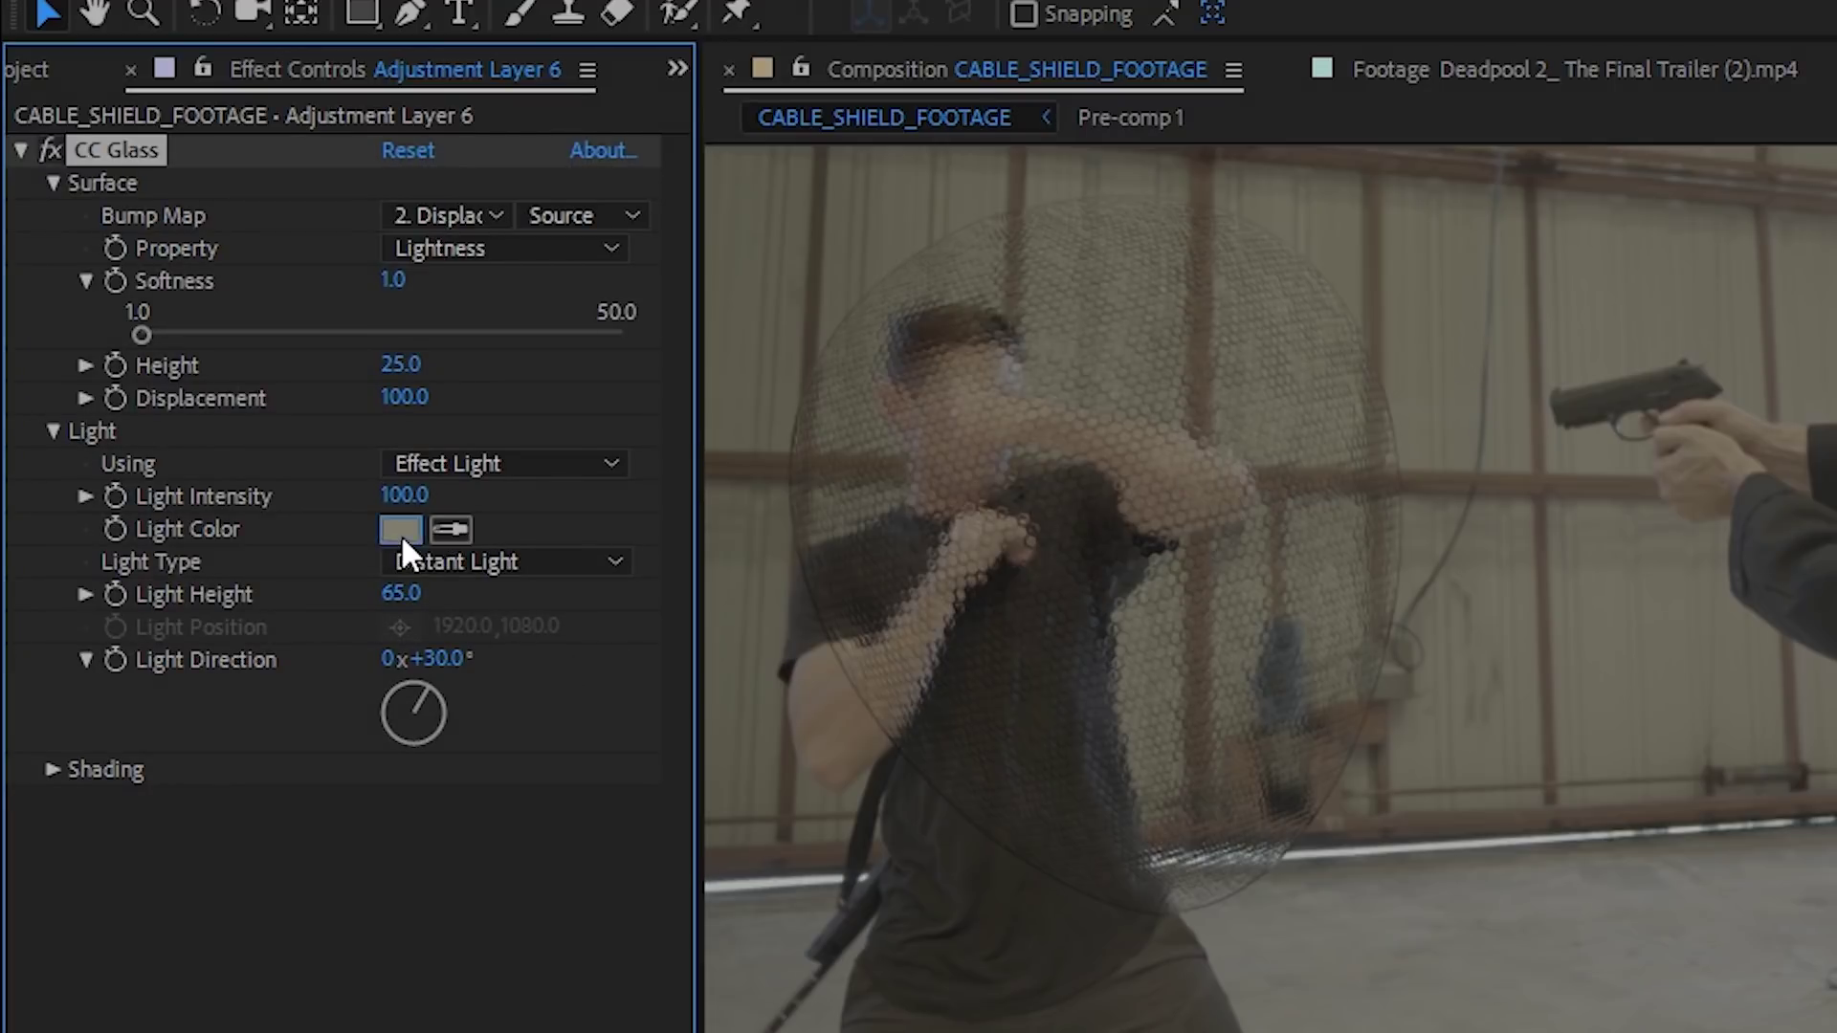
left_click(400, 529)
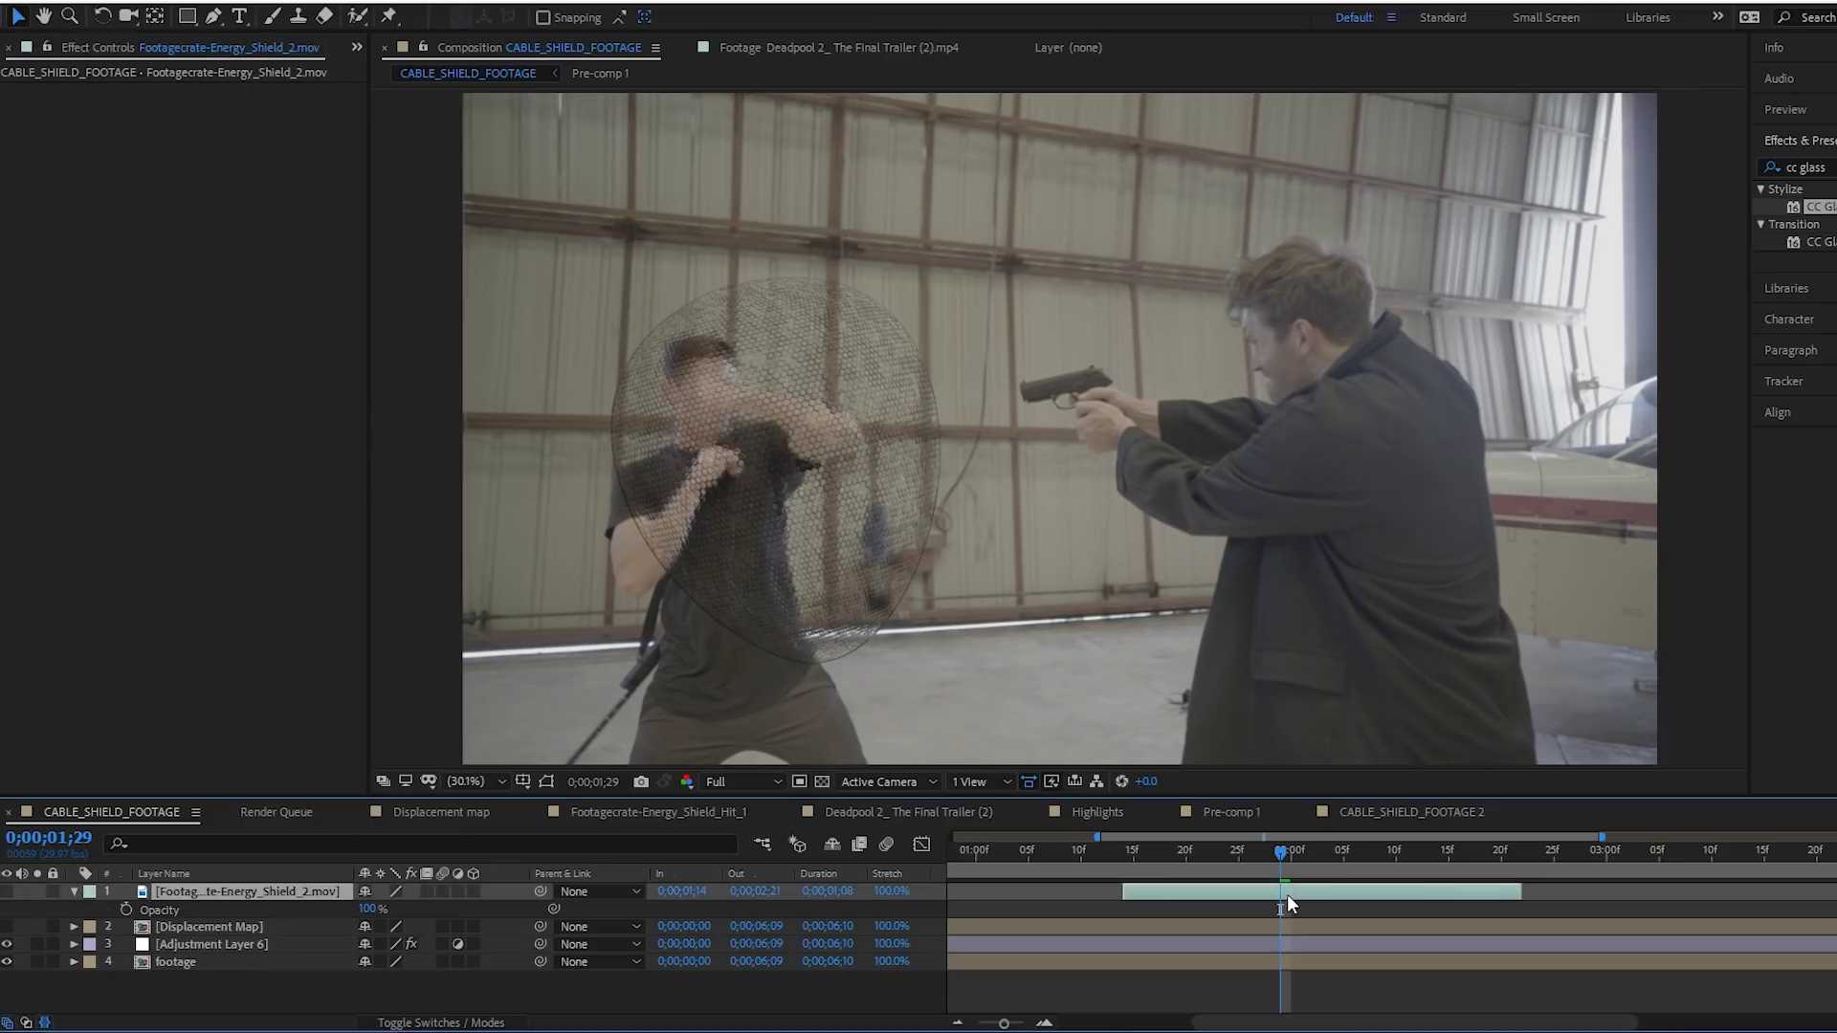
Give the glass adjustment layer an Alpha track matte and show the orange shield in Screen mode
left_click(188, 947)
key("F4")
left_click(488, 945)
left_click(574, 875)
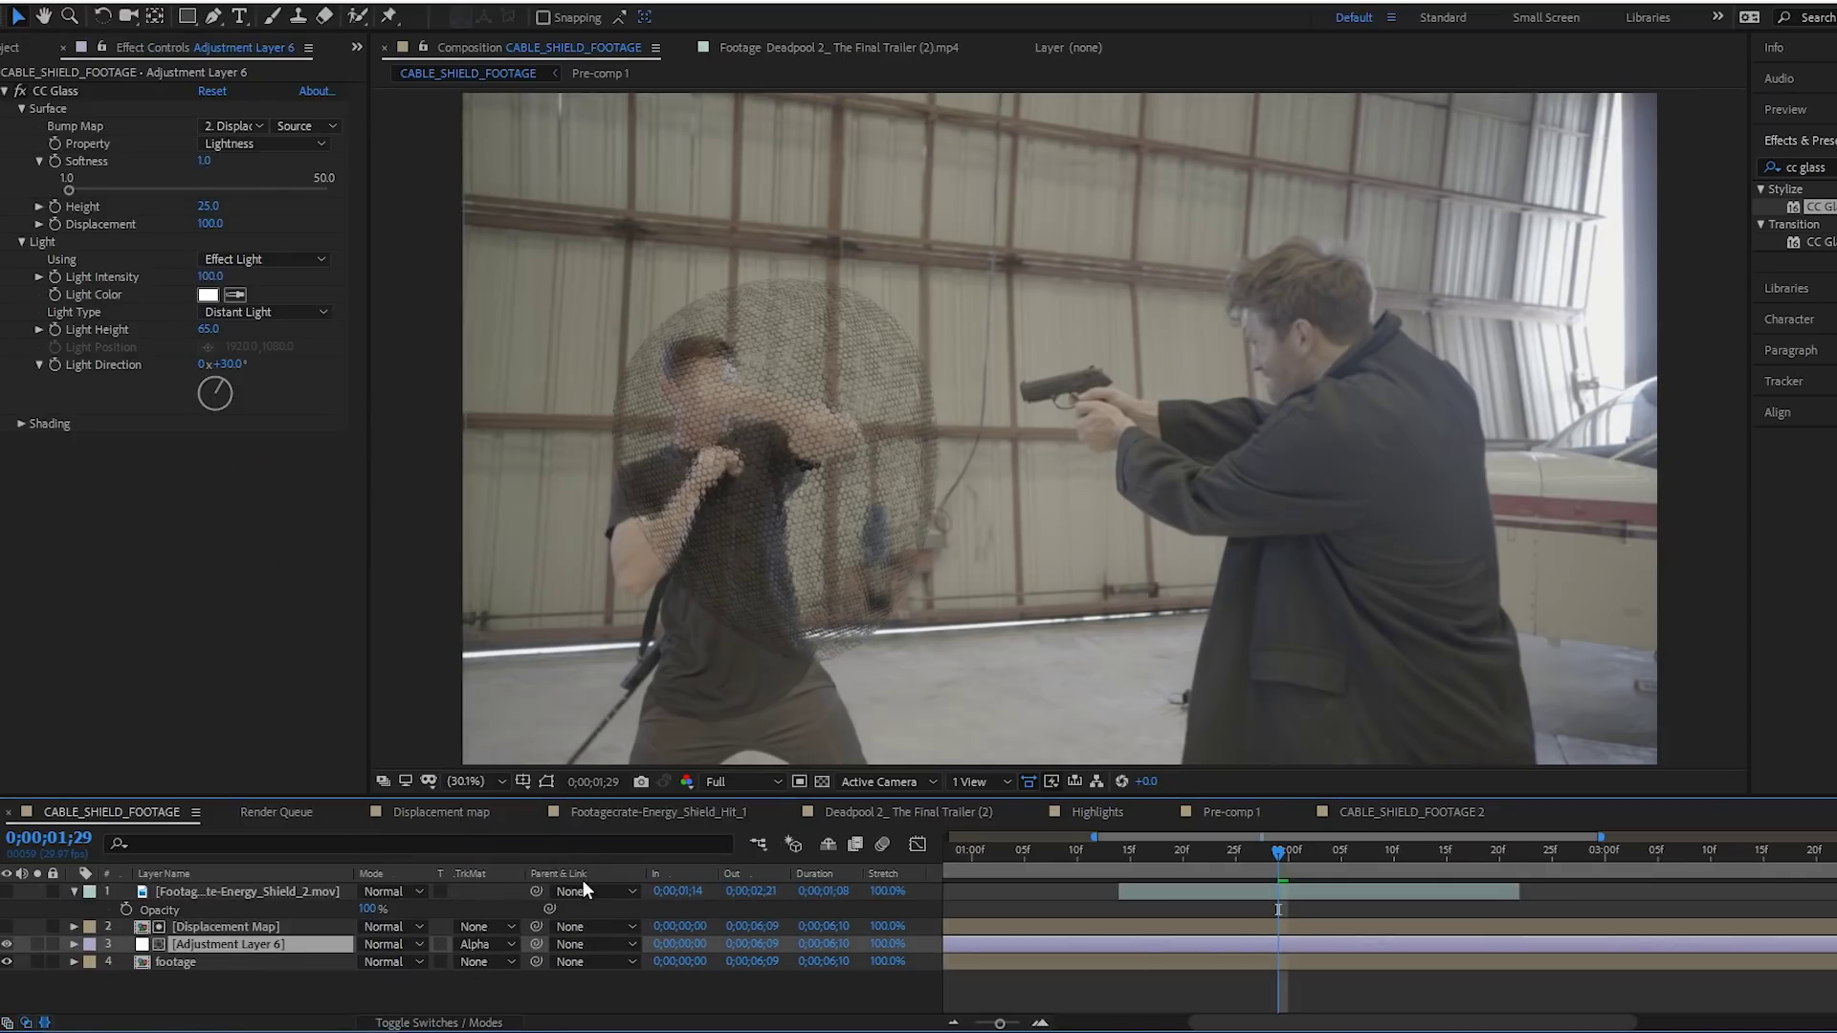
left_click(7, 891)
left_click(375, 892)
left_click(411, 242)
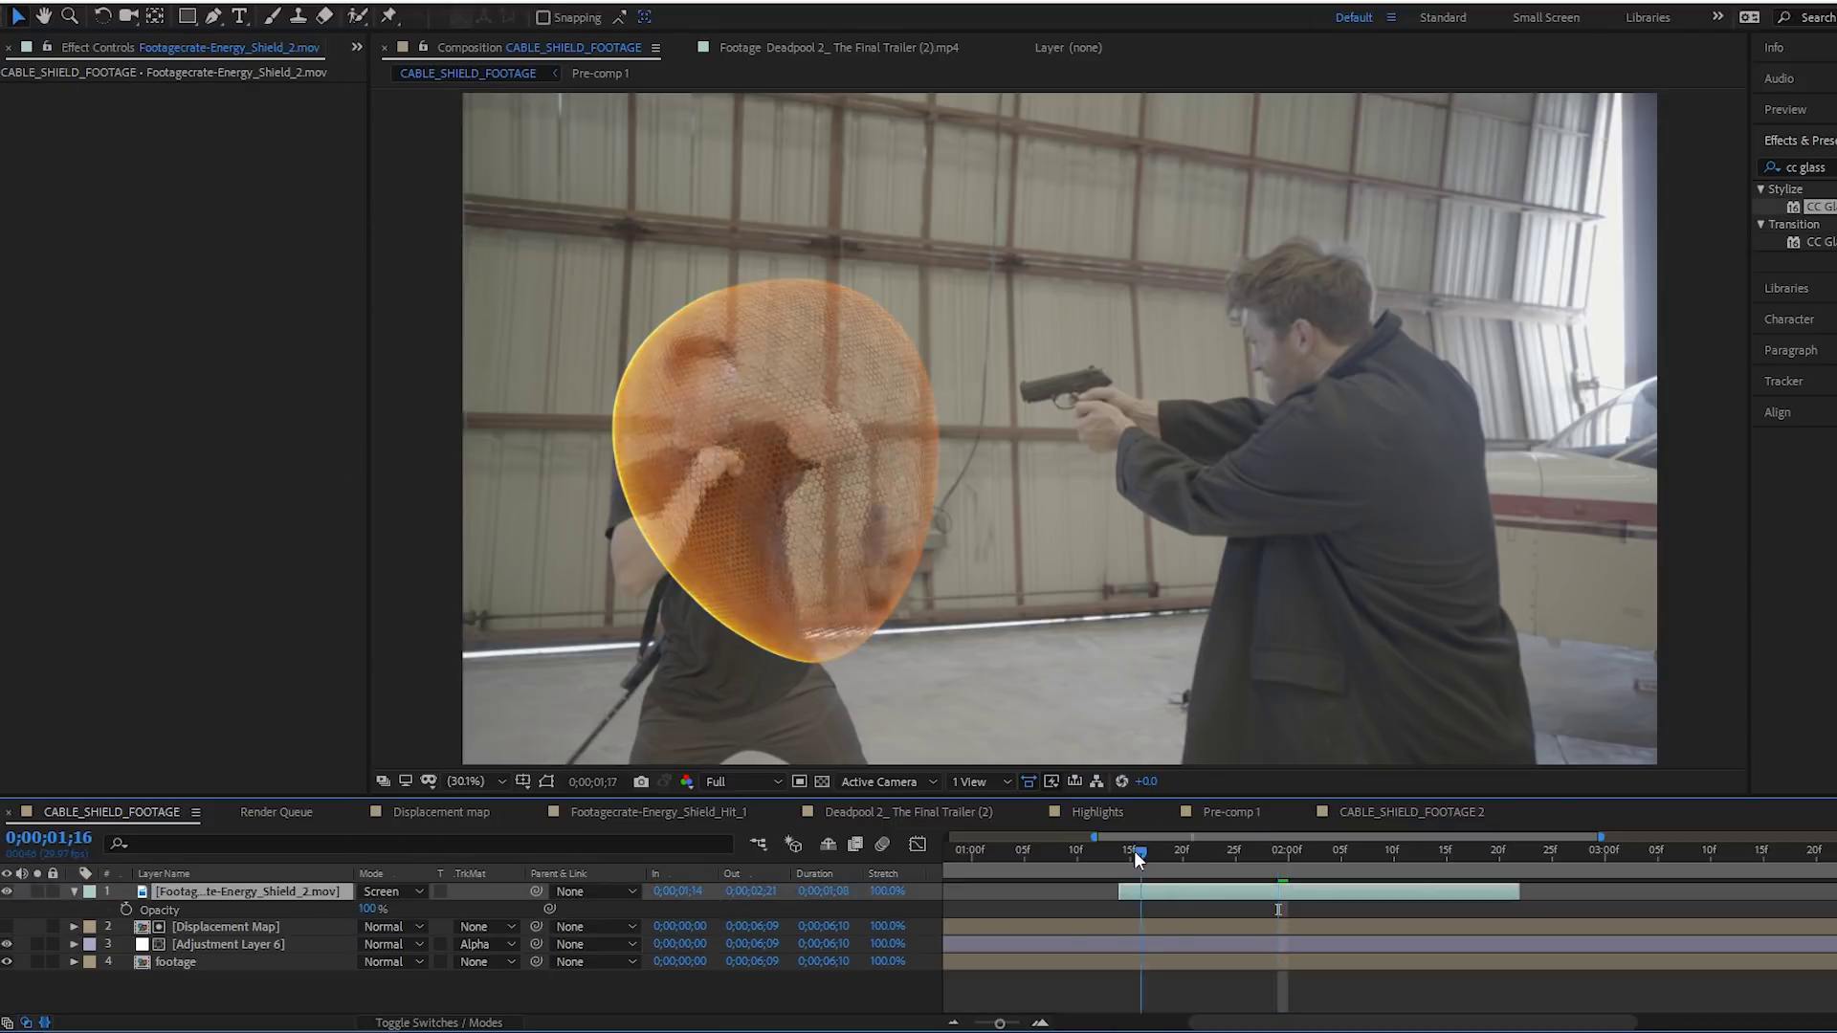
left_click_drag(1279, 850, 1118, 856)
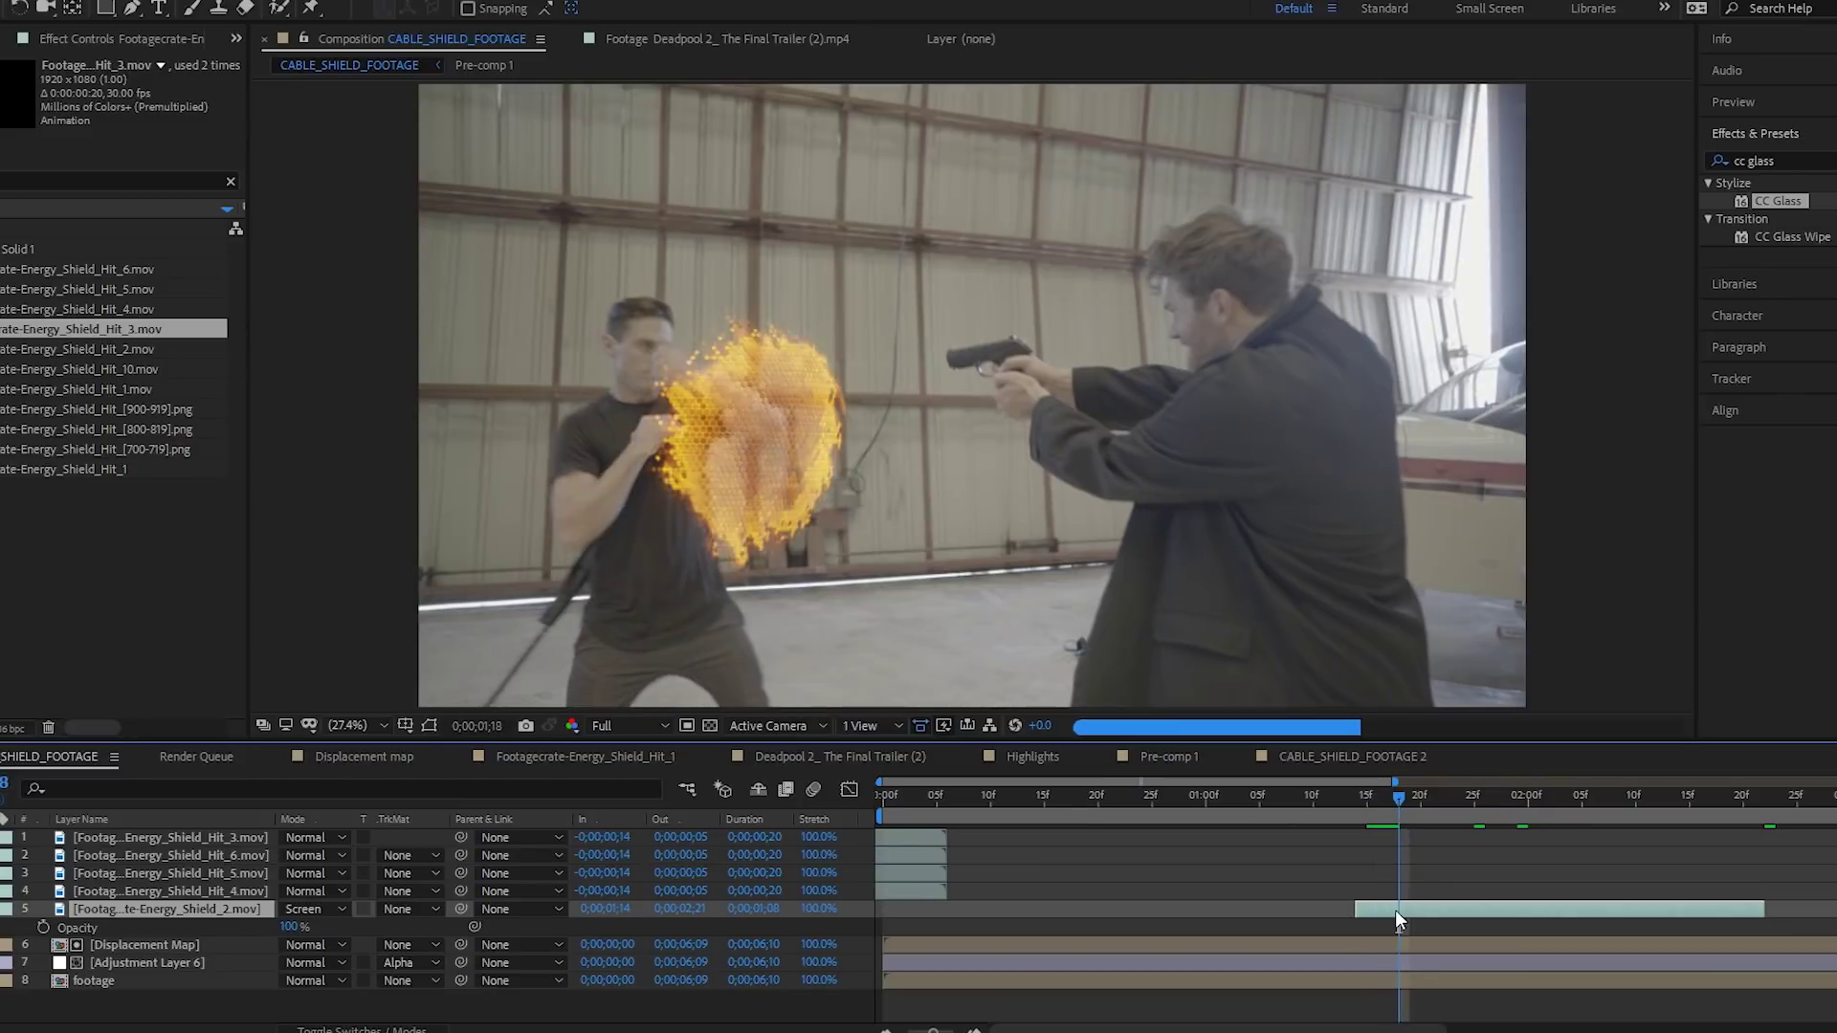
key("space")
Start Hit_4, Hit_5 and Hit_6 at successive impacts, each parented to the energy shield
scroll(1013, 600, "up", 2)
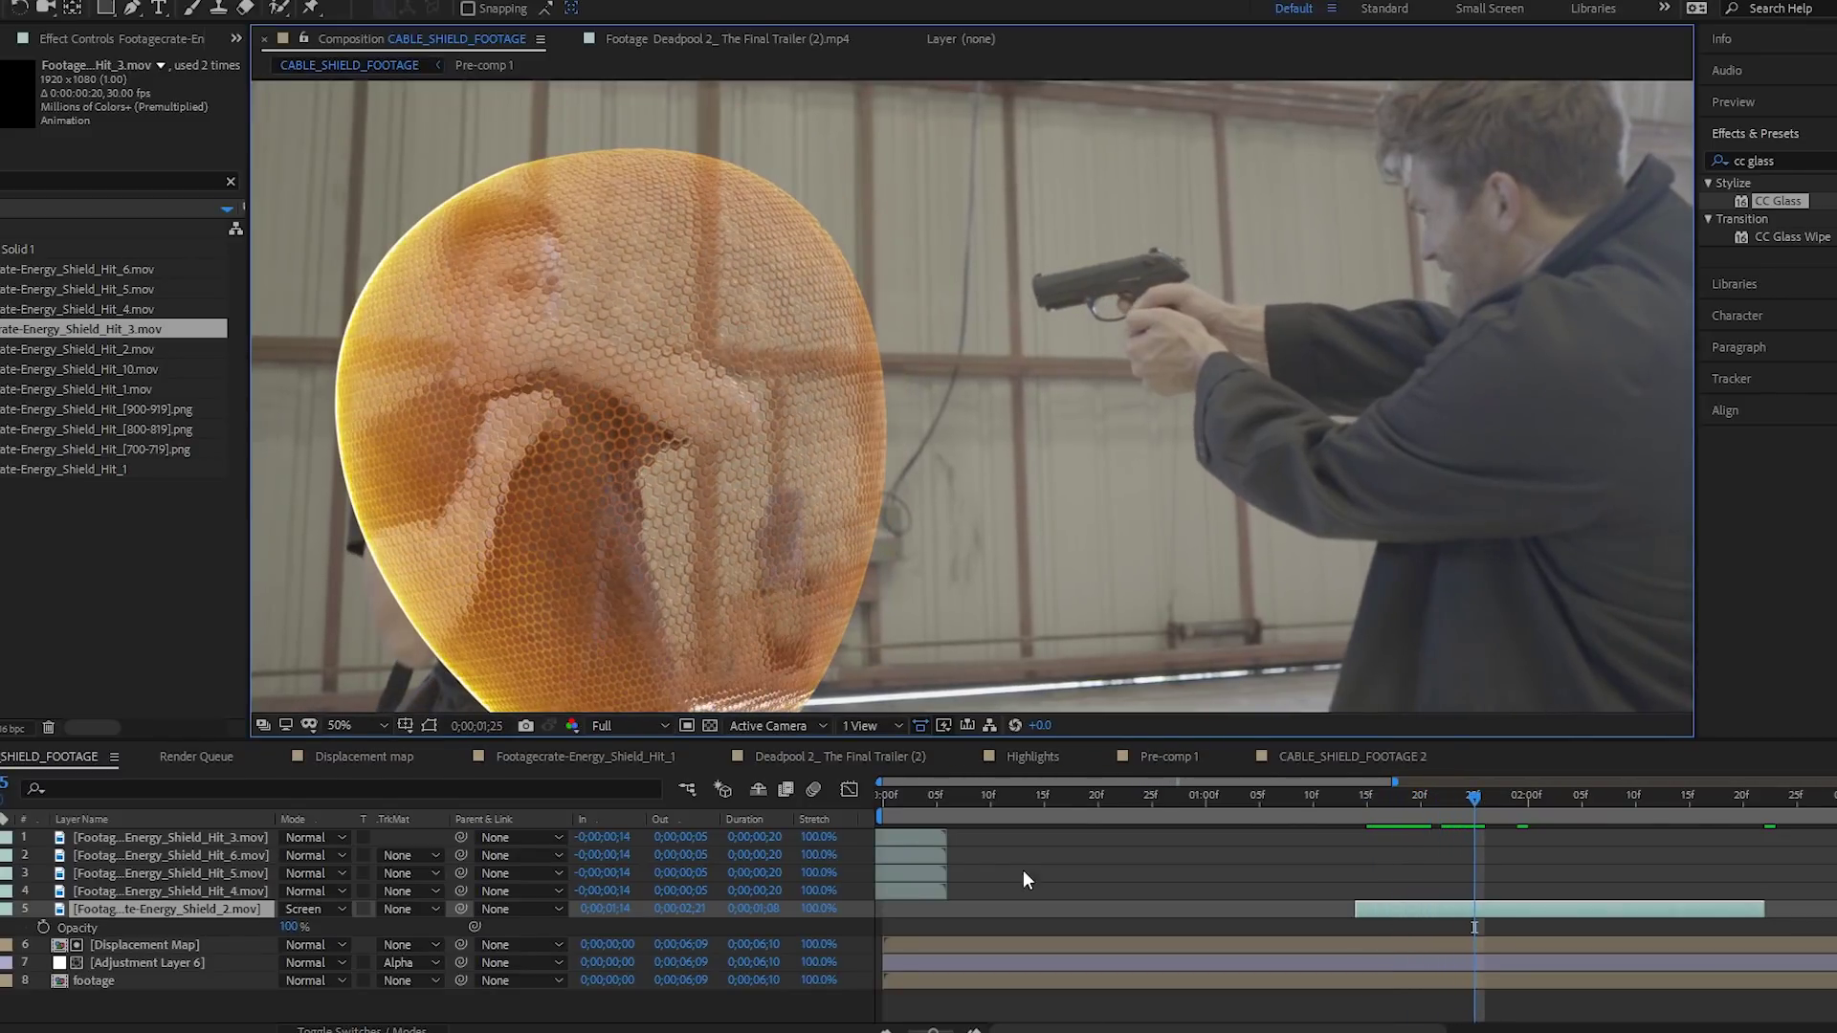
key("ctrl+Up")
key("bracketleft")
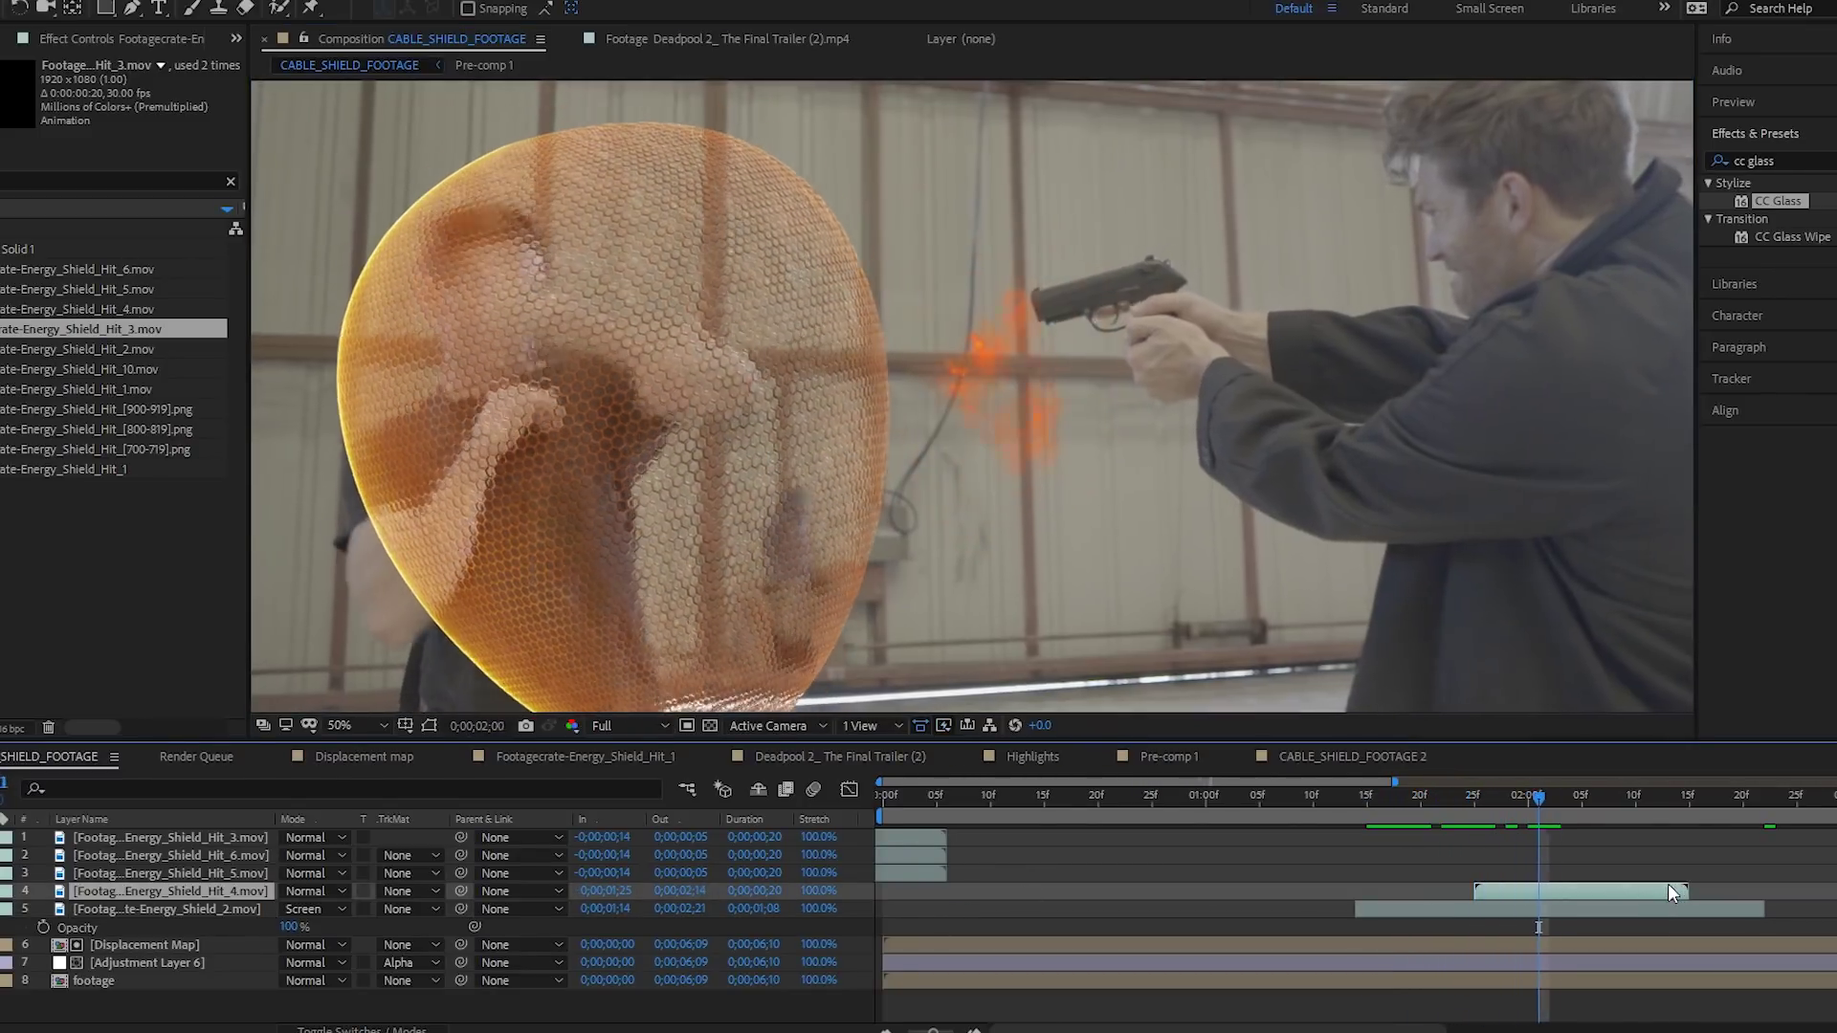
key("space")
left_click_drag(213, 915, 215, 910)
key("space")
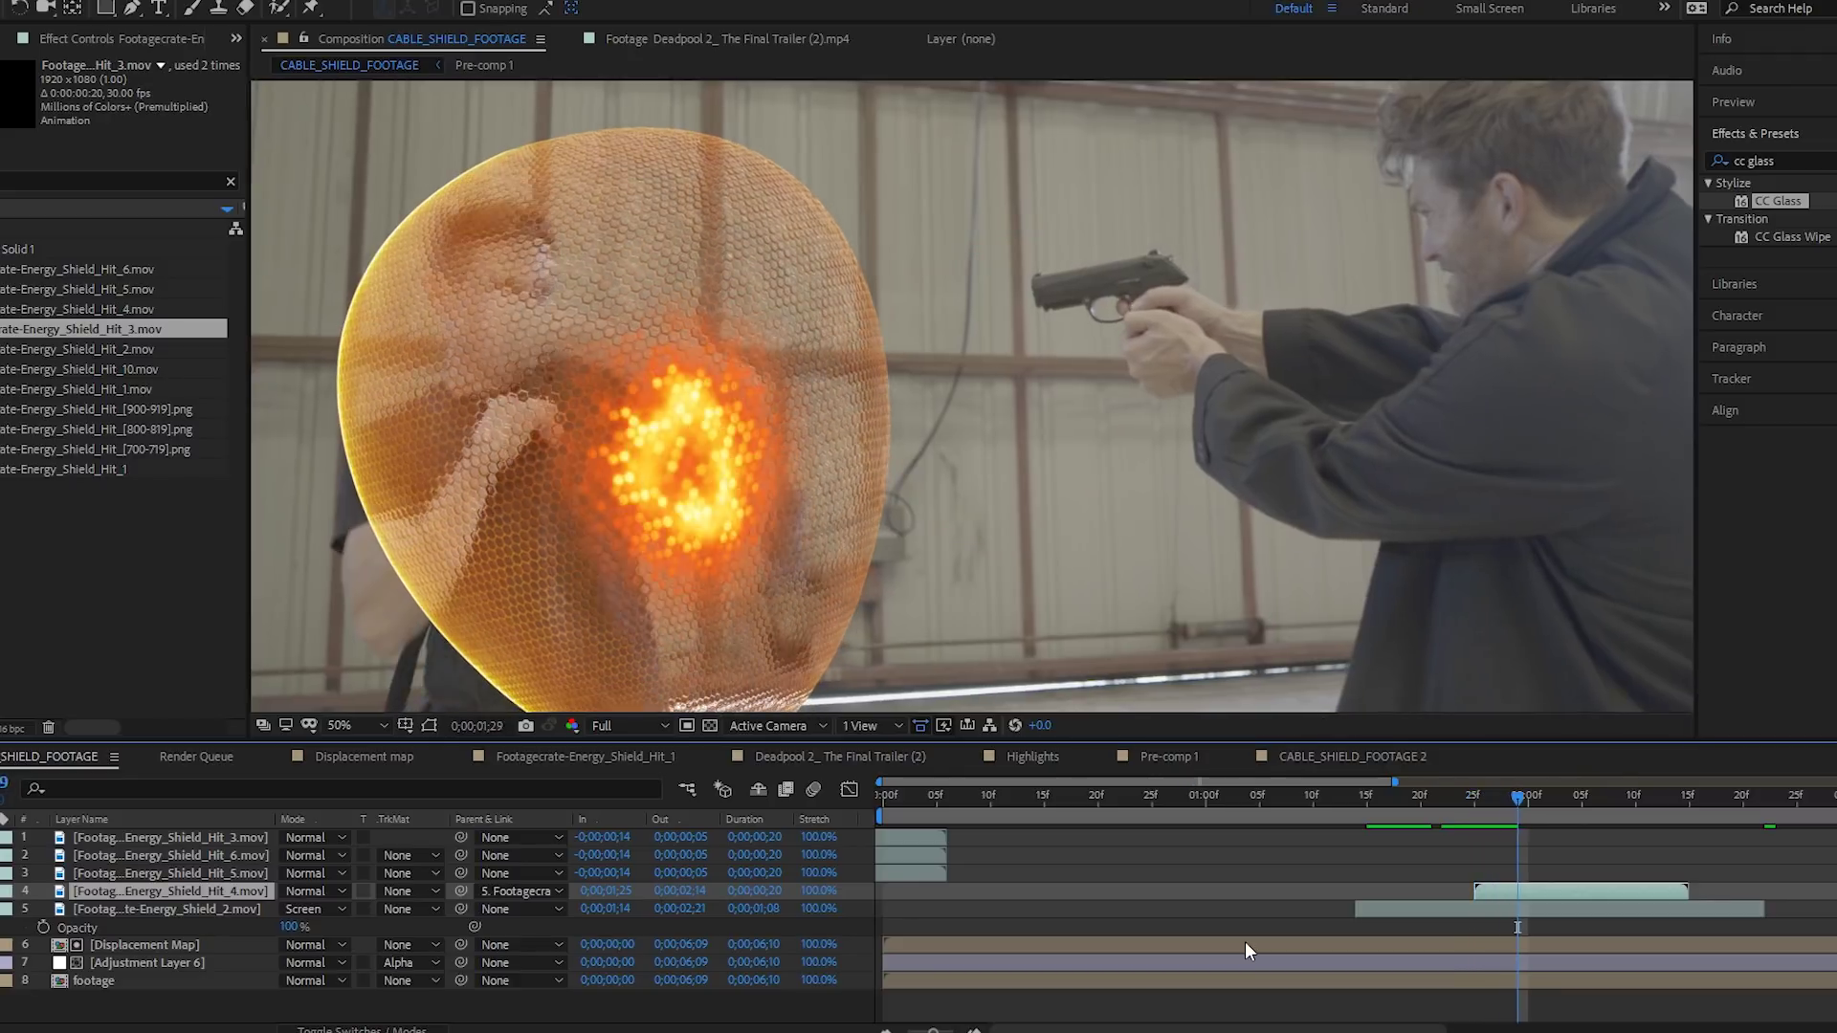
key("ctrl+Up")
key("bracketleft")
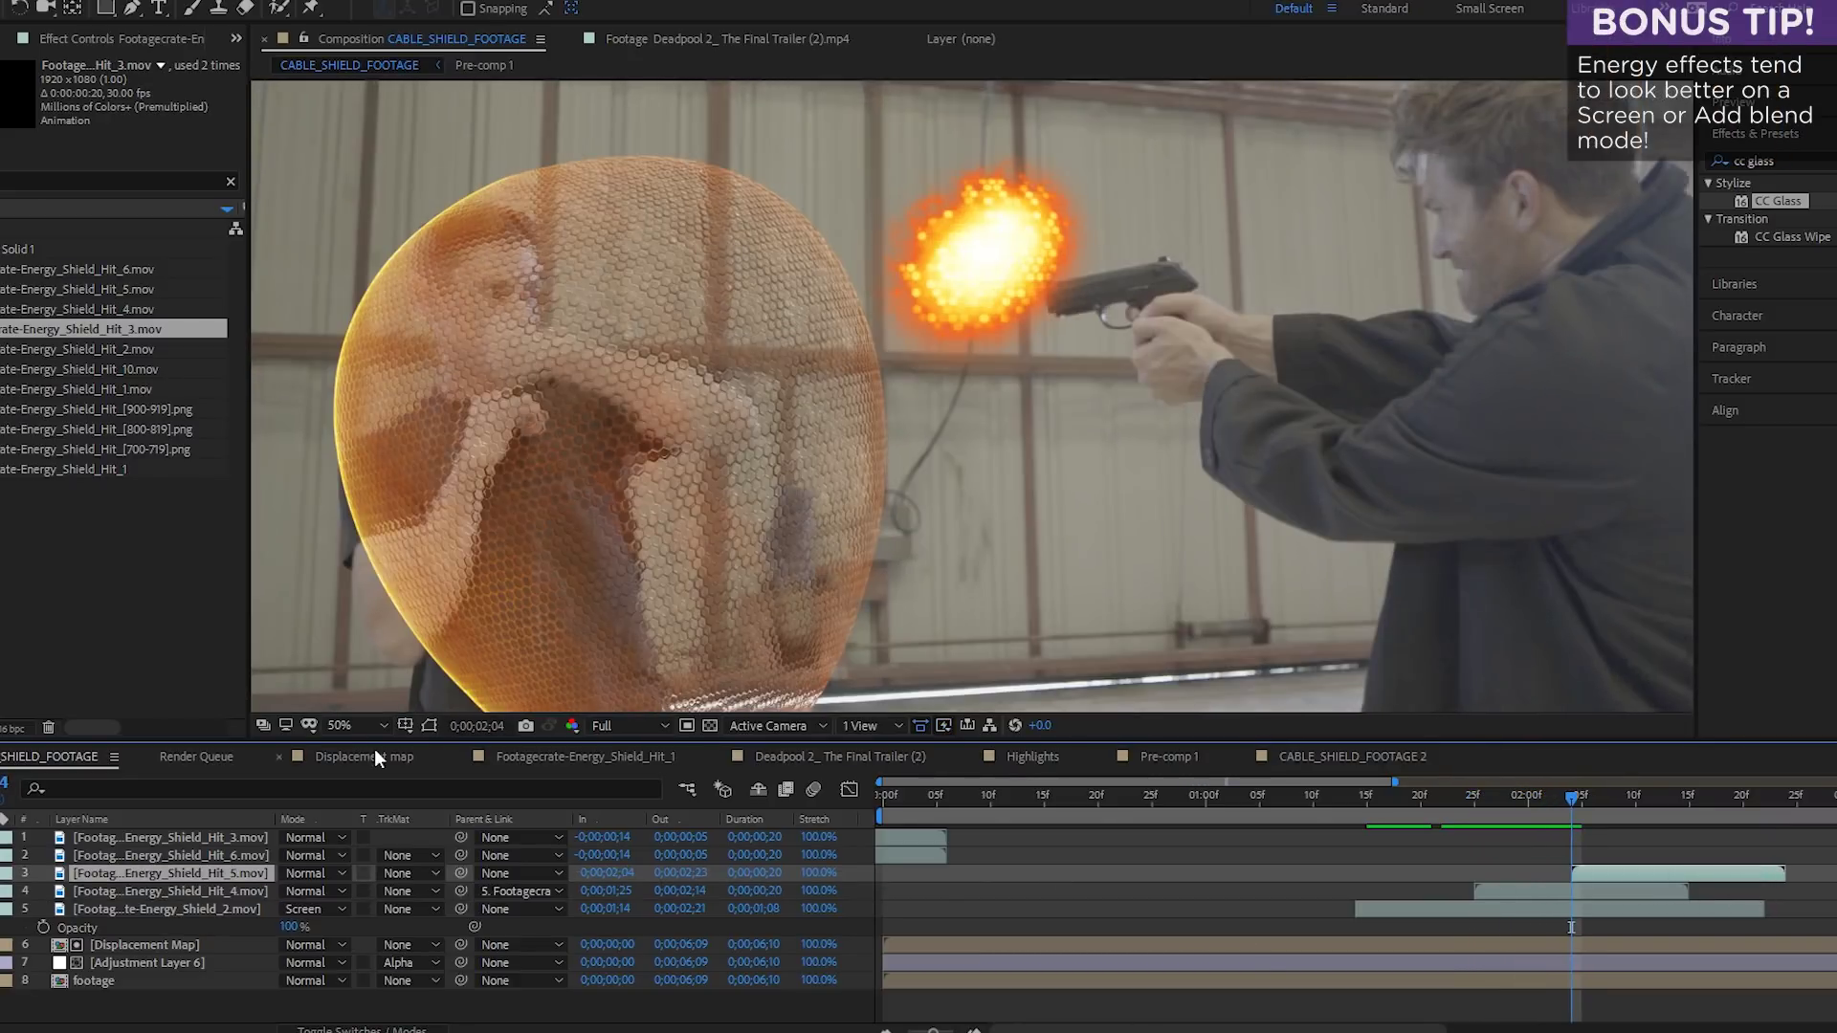
left_click_drag(233, 921, 233, 912)
key("space")
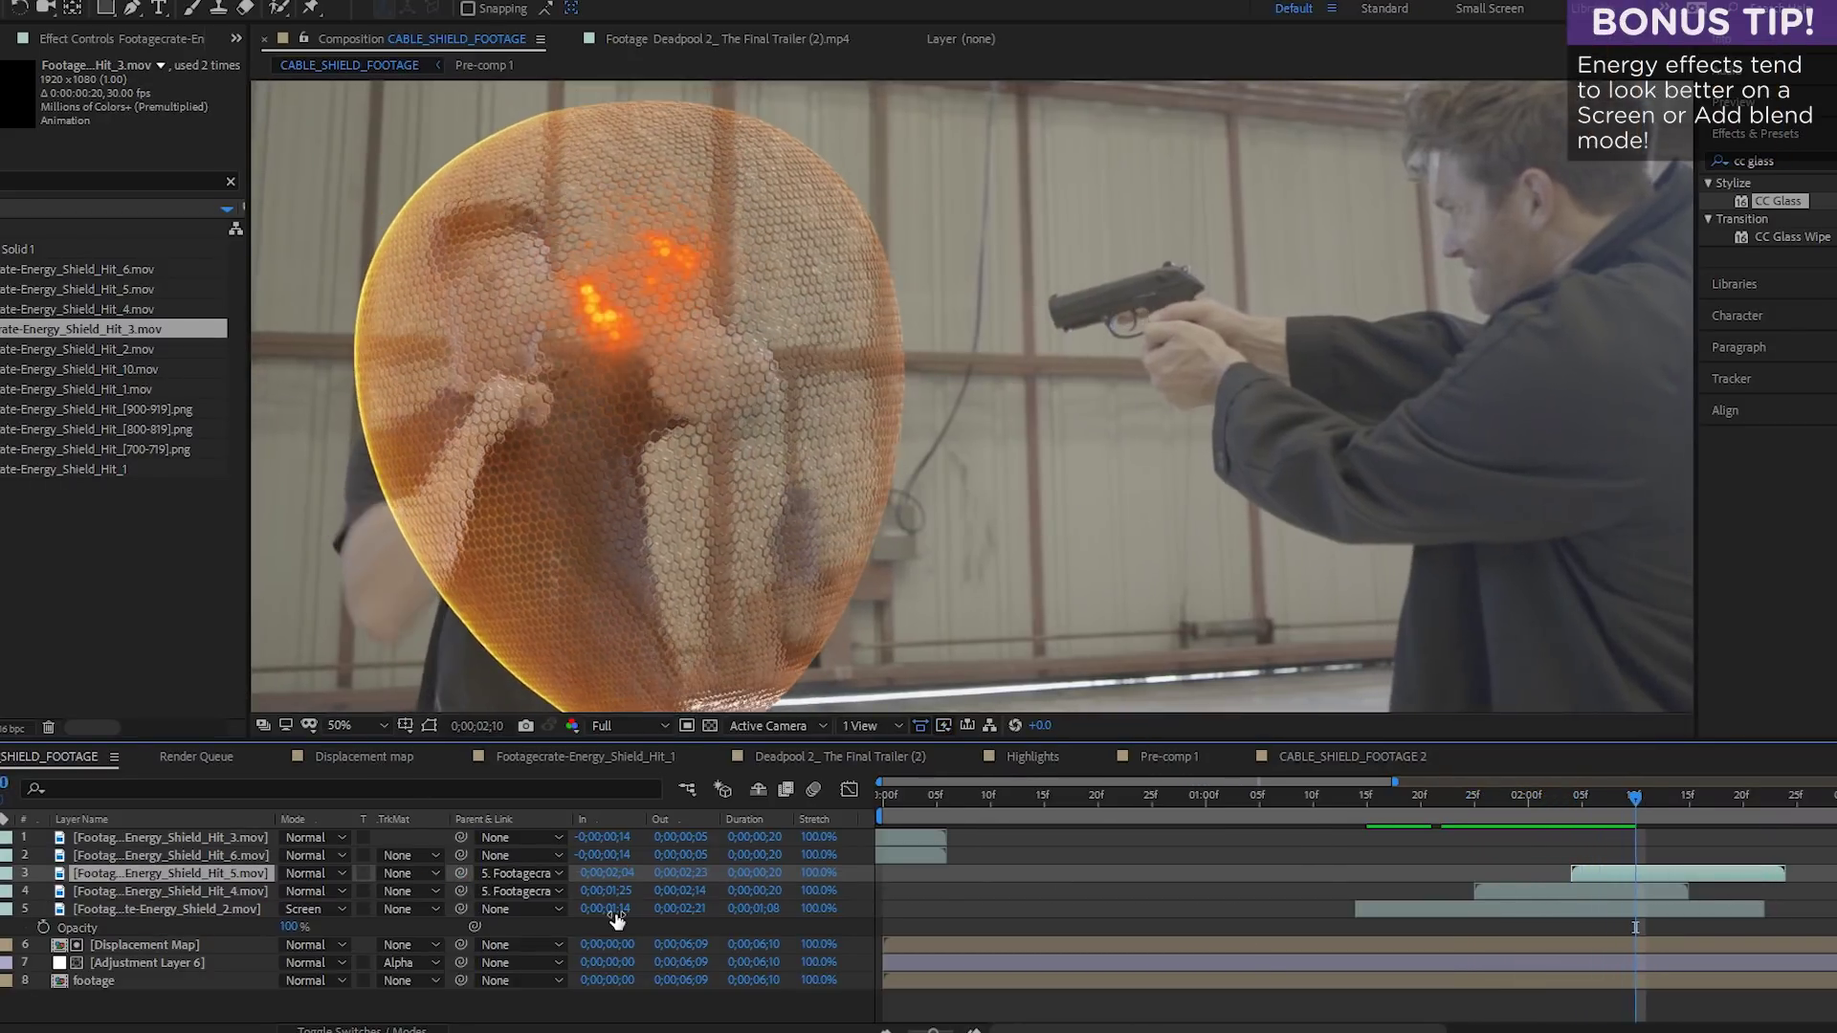
key("ctrl+Up")
key("bracketleft")
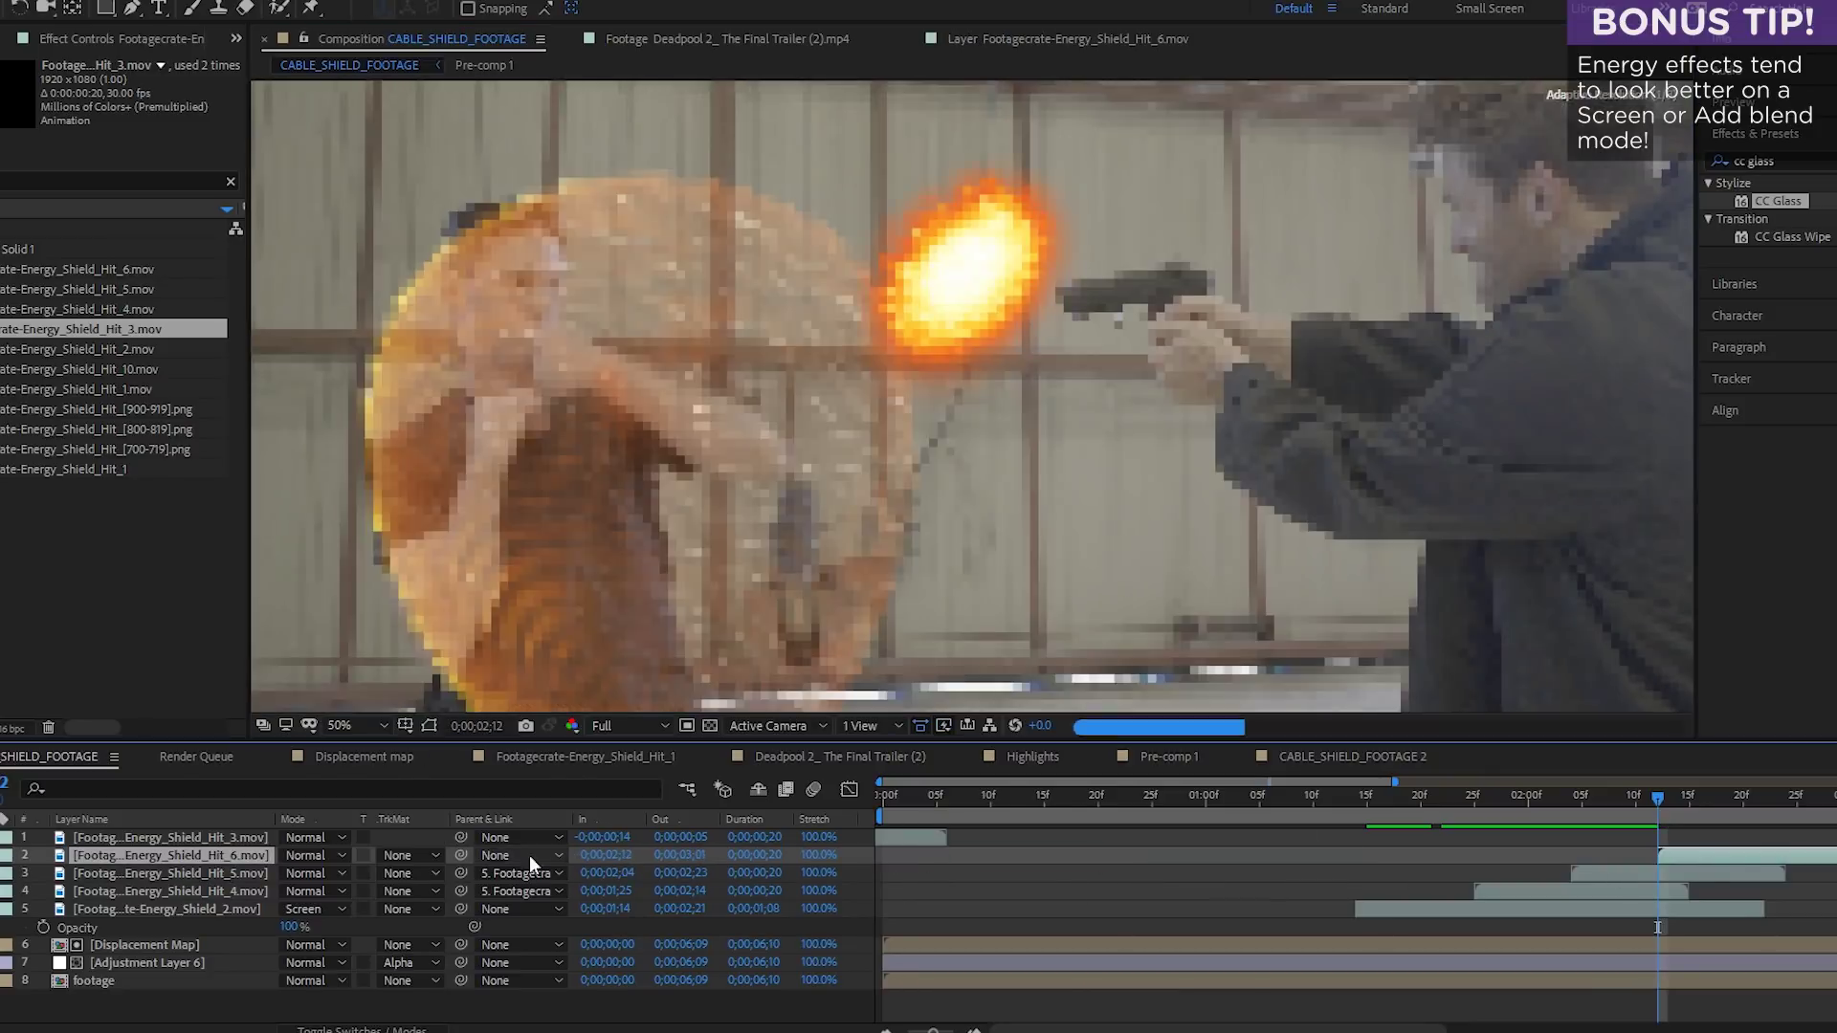
left_click_drag(460, 855, 230, 911)
key("space")
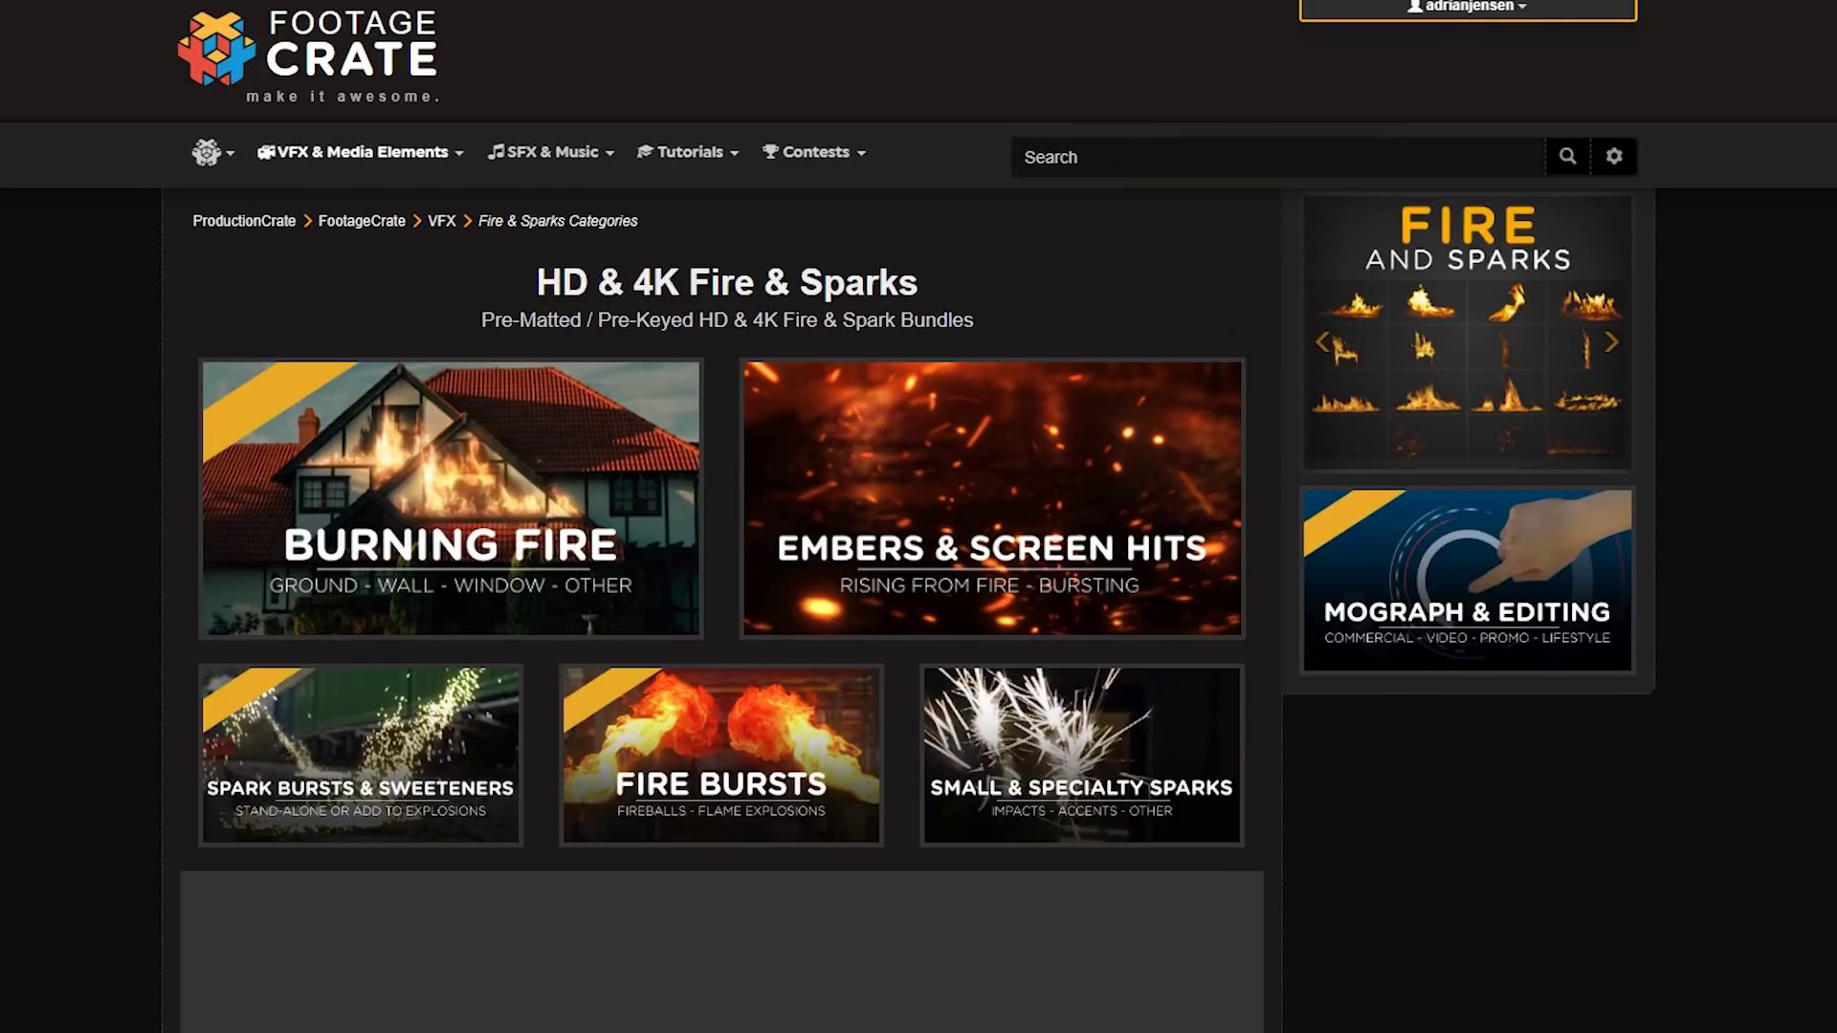
Search FootageCrate for 'spark' and browse the Small & Specialty Sparks clips
scroll(984, 254, "down", 2)
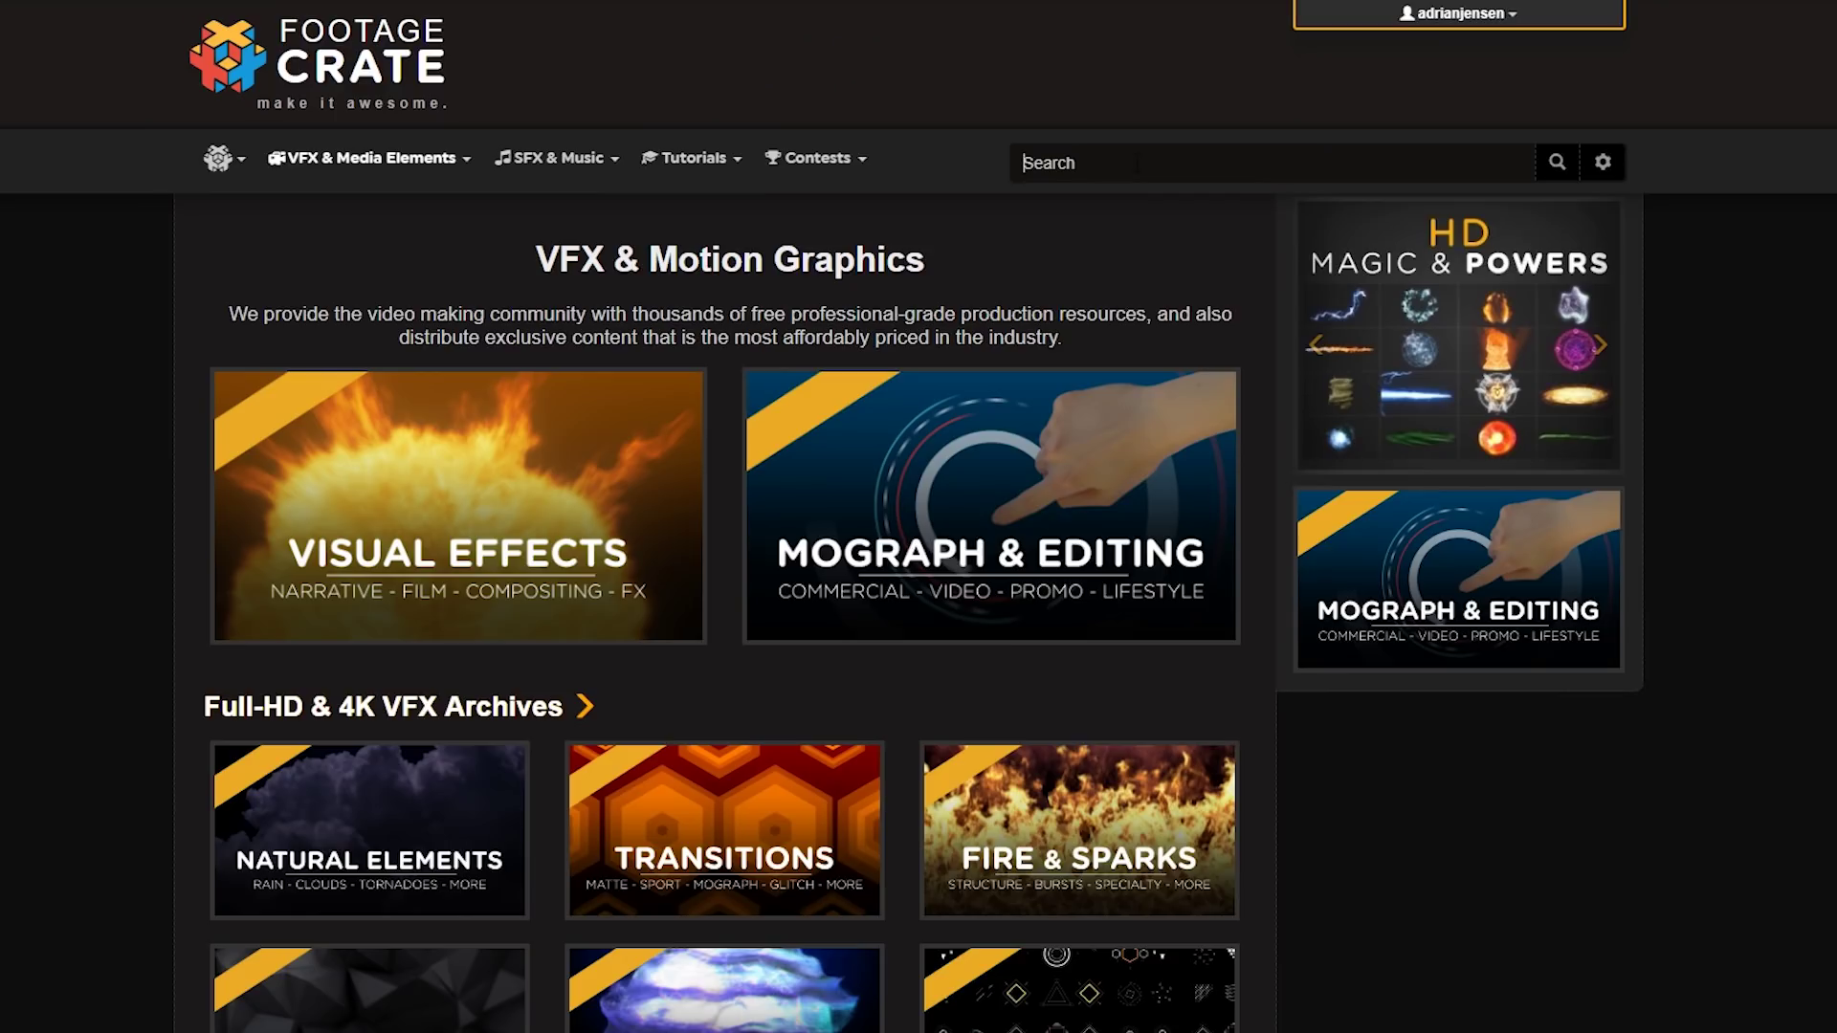
type("spark")
key("Return")
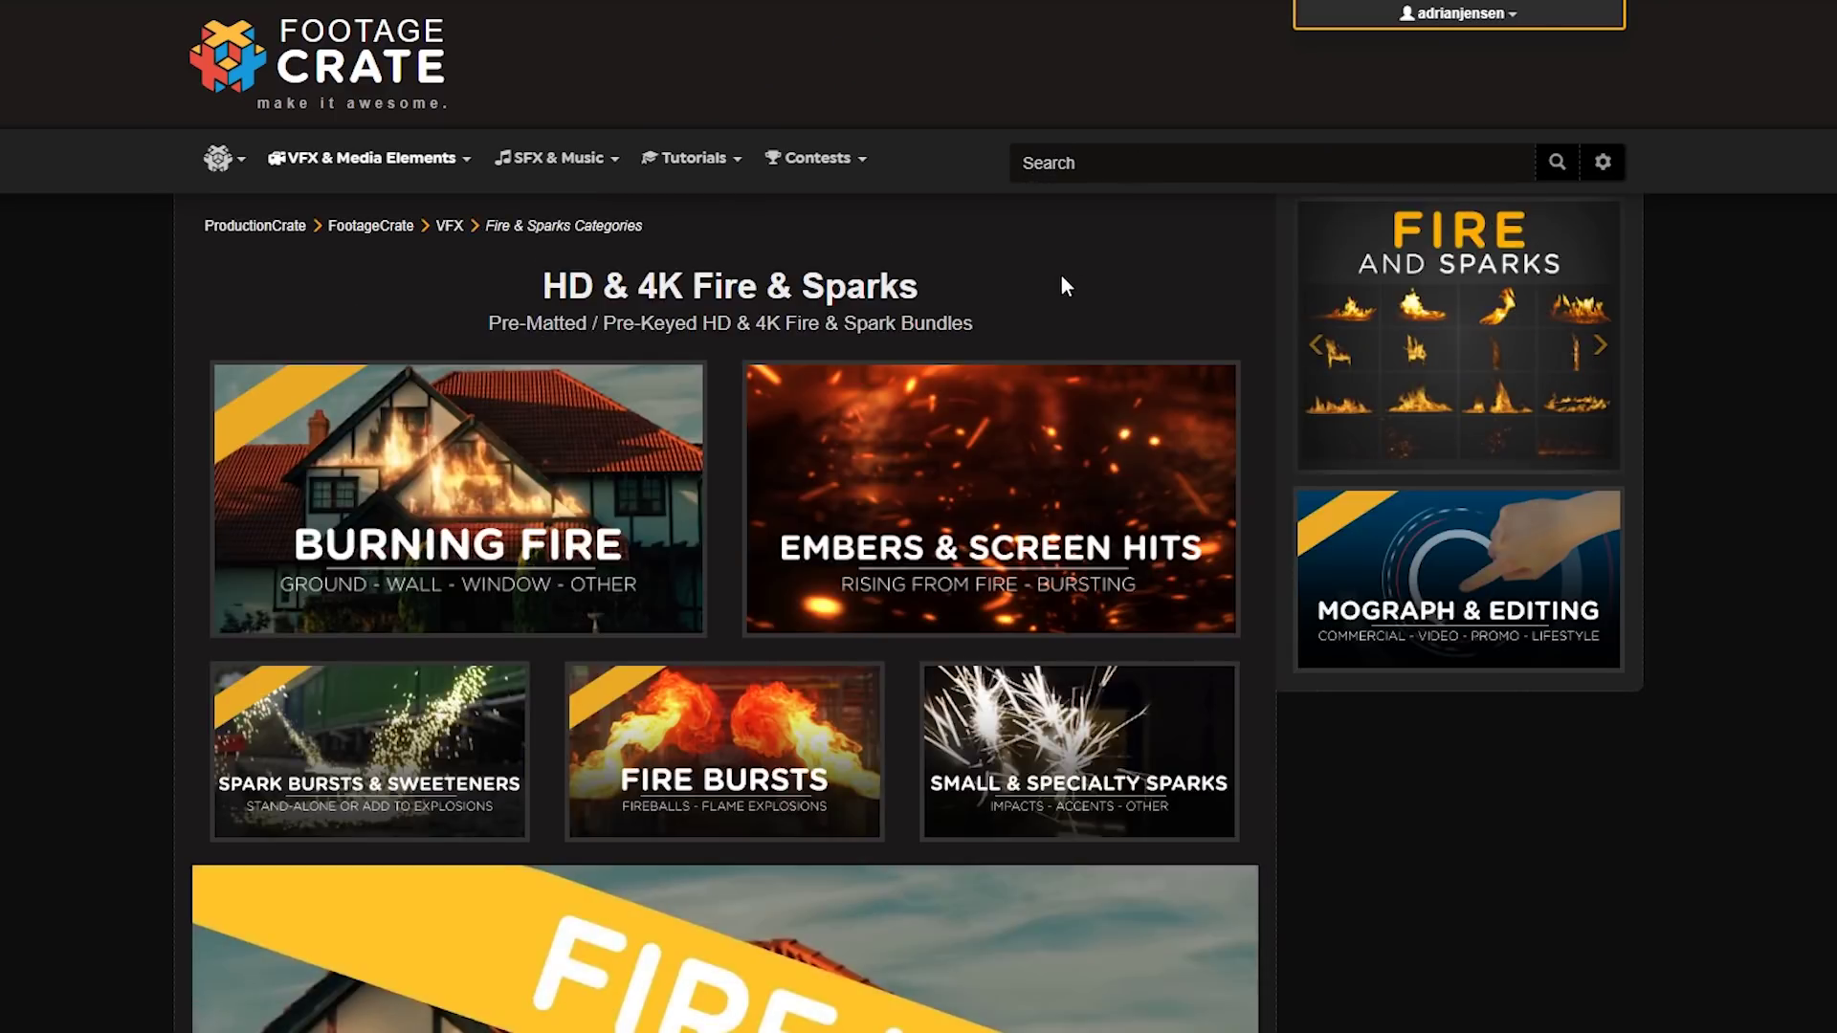
scroll(1065, 543, "down", 2)
left_click(1070, 565)
scroll(913, 327, "down", 6)
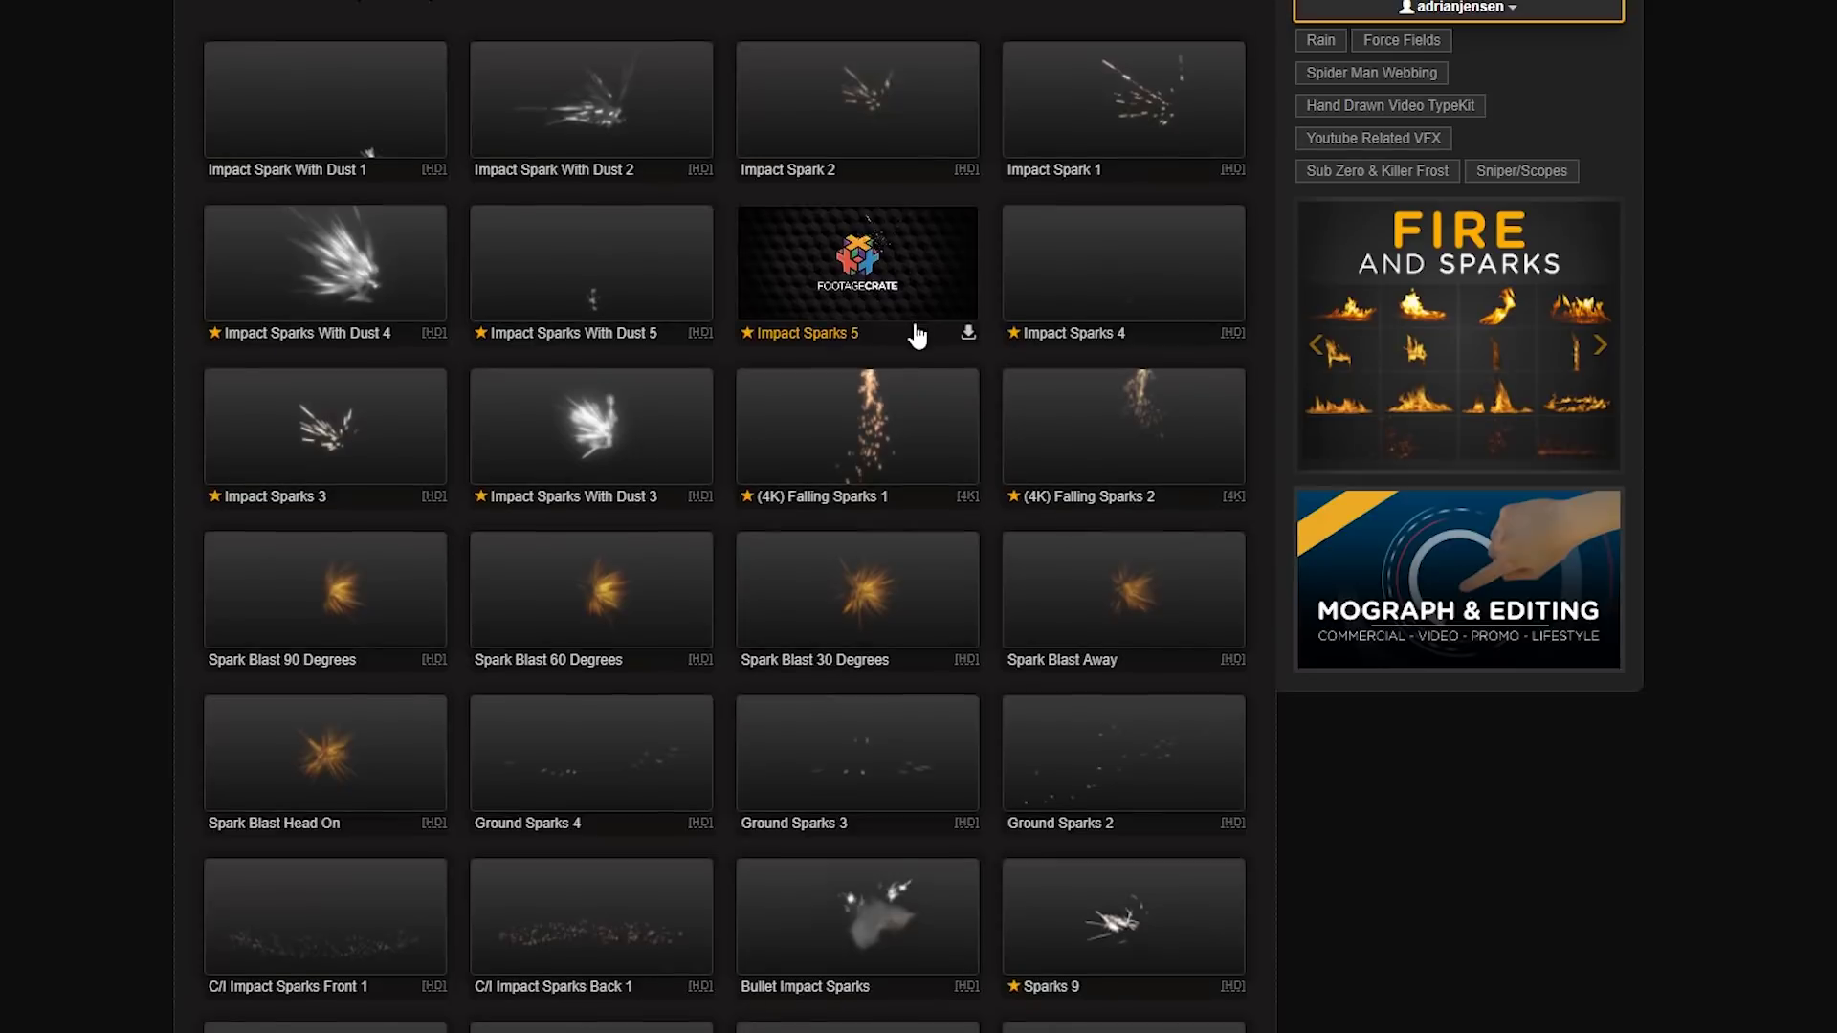
scroll(915, 330, "down", 4)
scroll(960, 537, "up", 10)
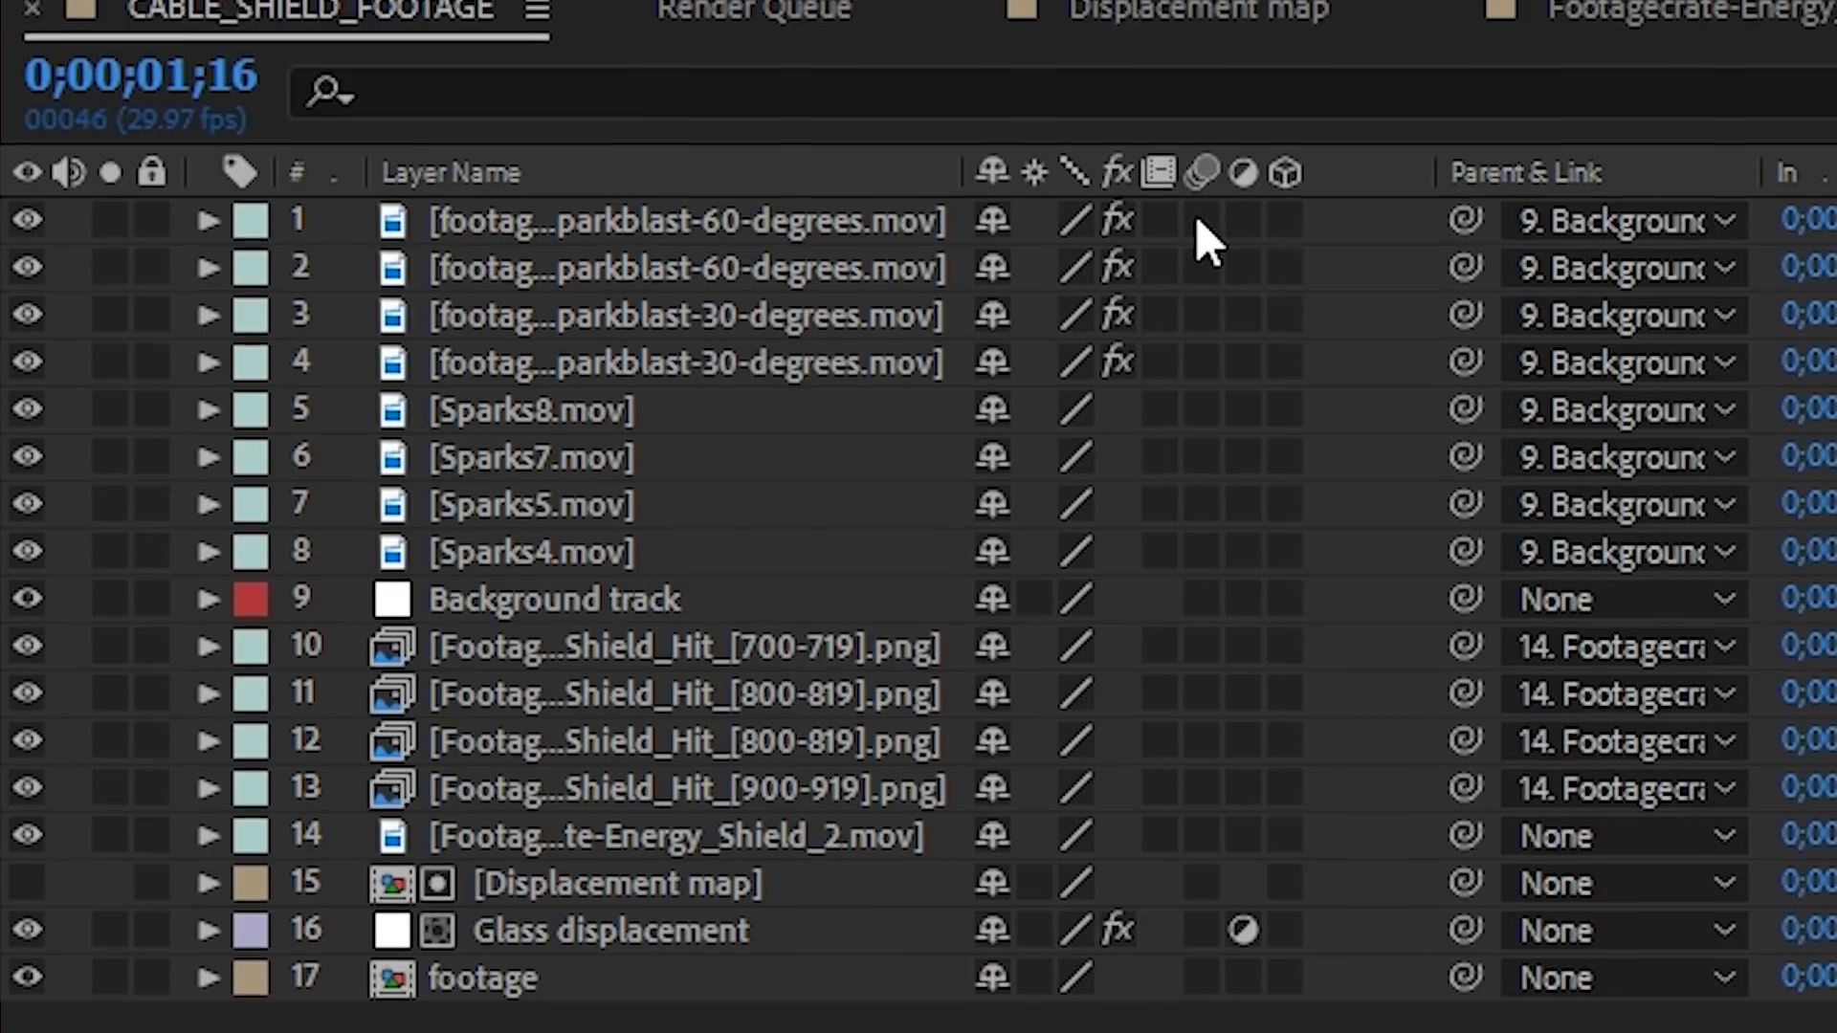
Turn on motion blur for every layer and the composition, comparing the shield close-up at 100%
left_click_drag(359, 683, 370, 974)
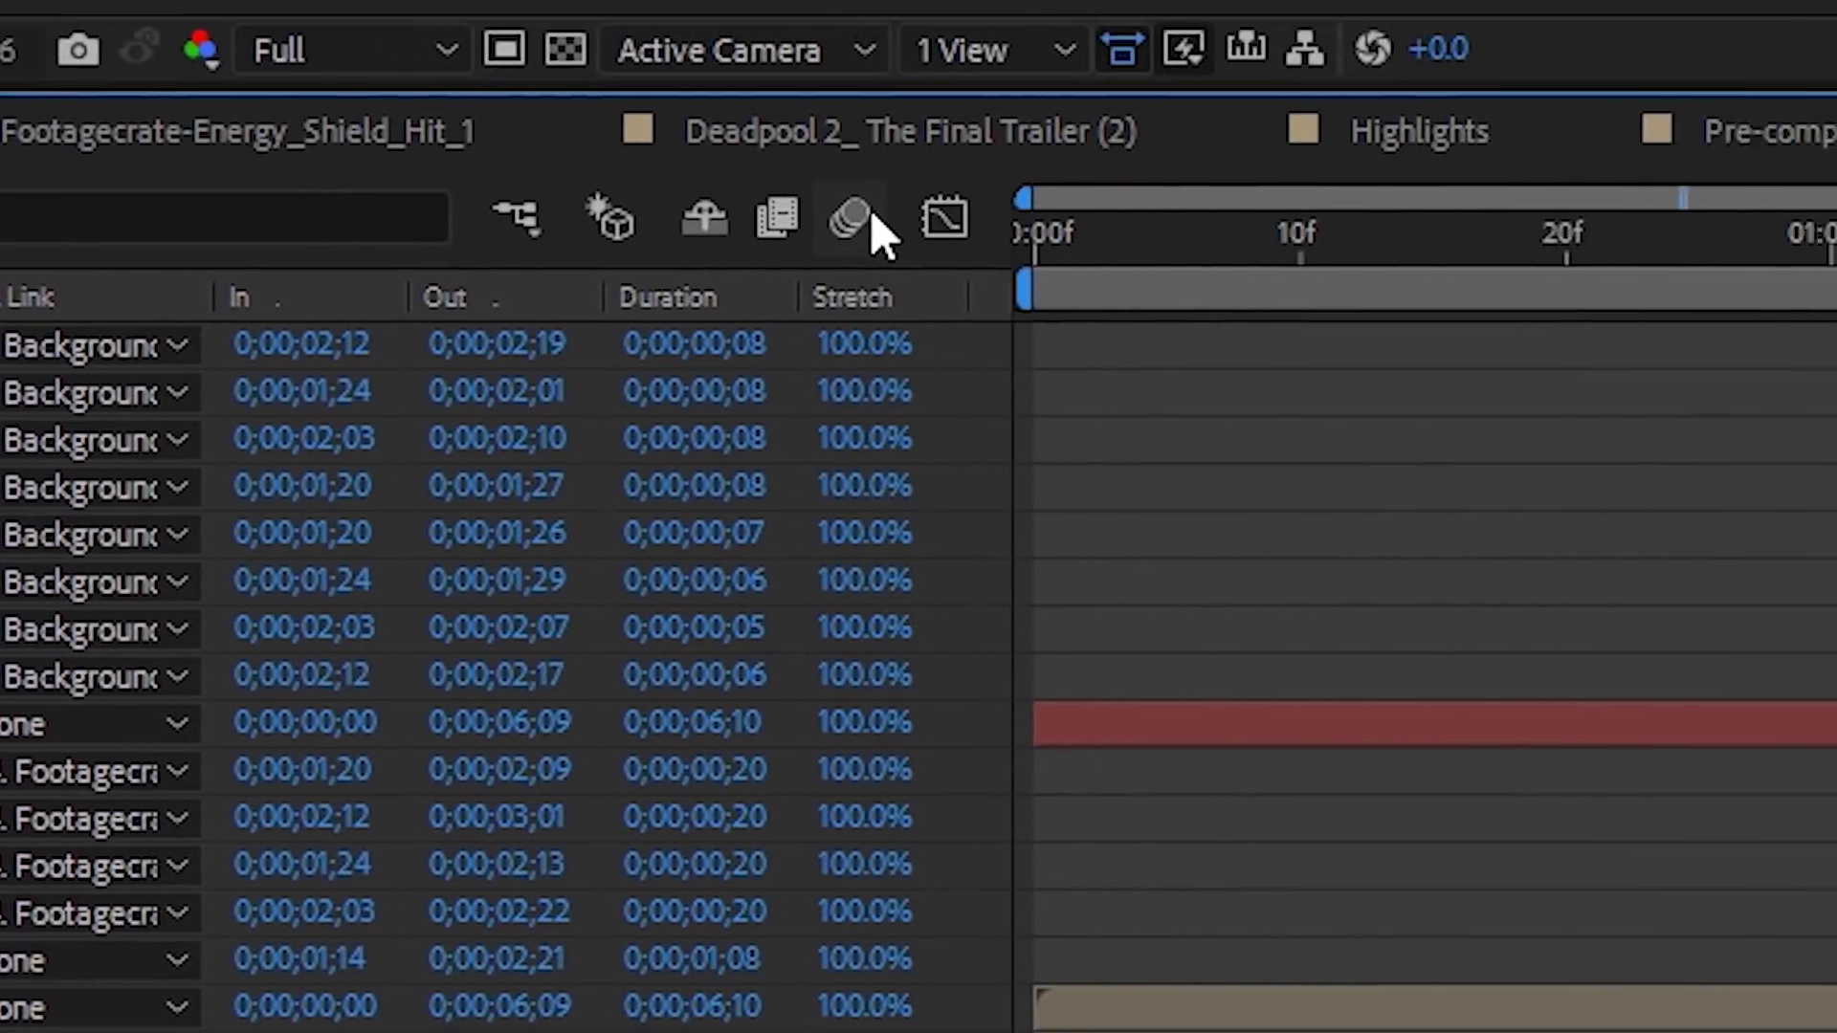
left_click(802, 225)
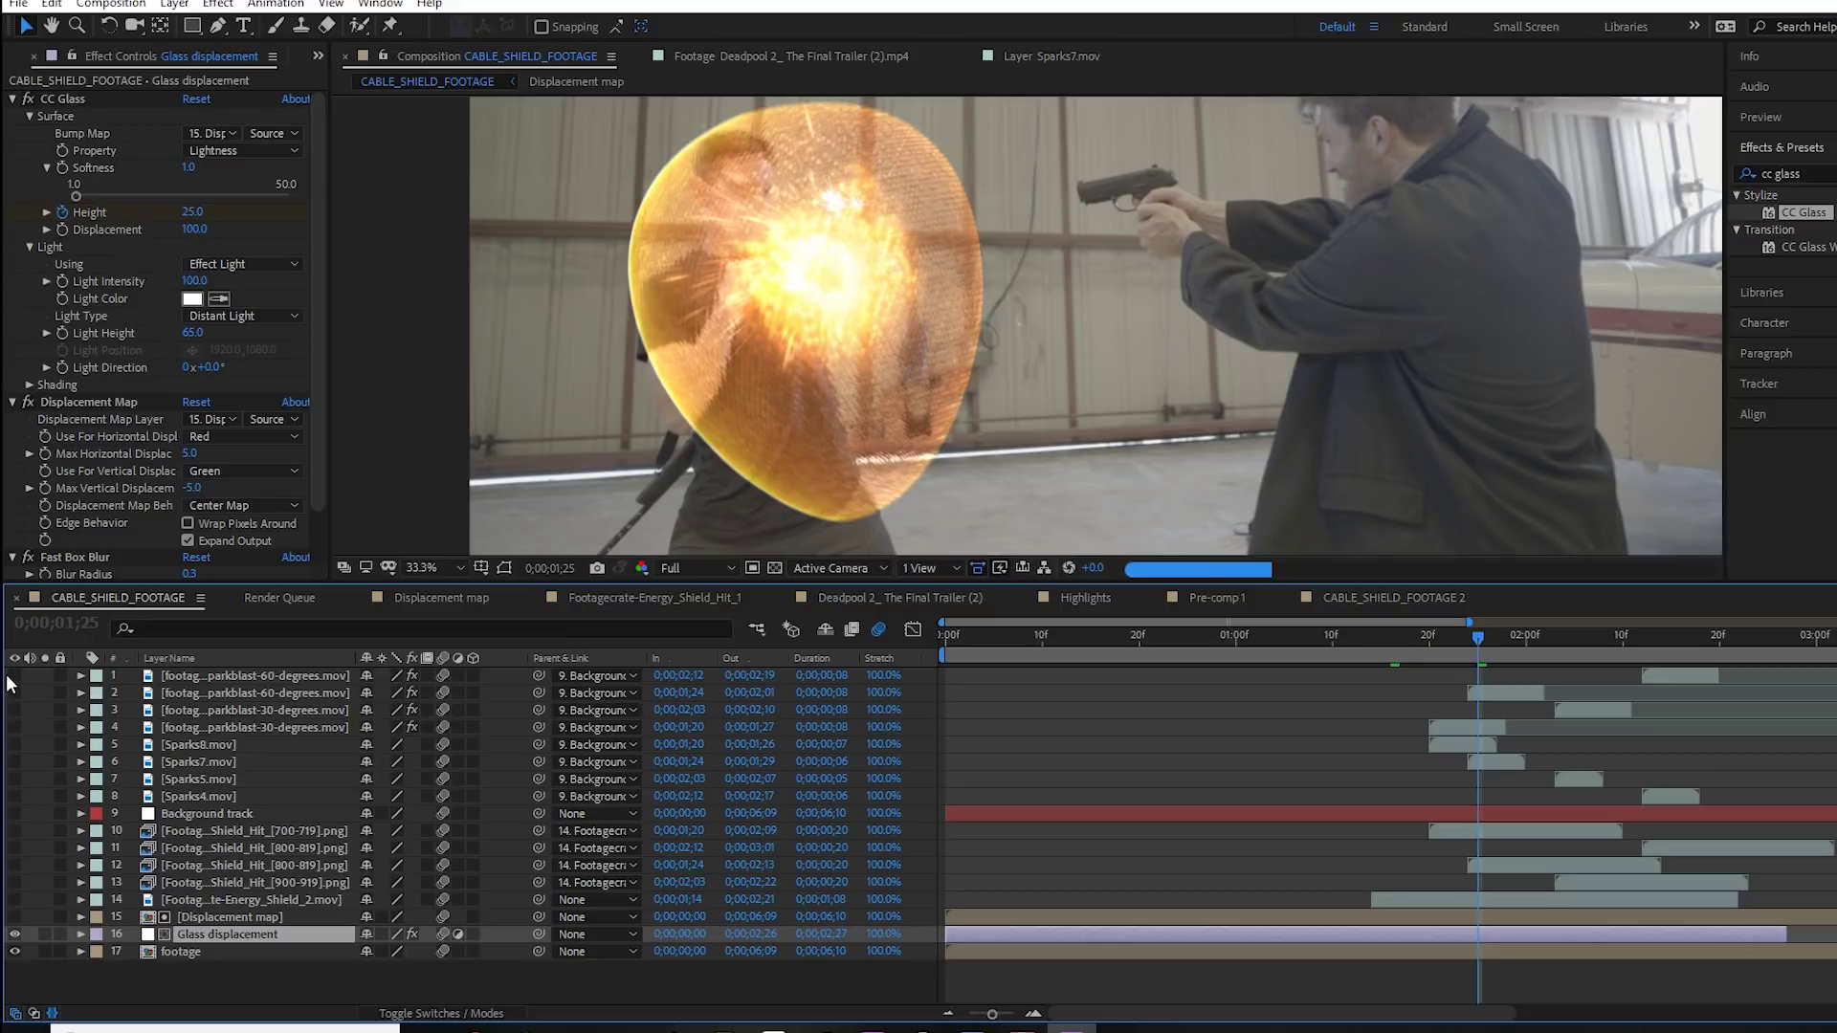
scroll(847, 177, "up", 3)
key("h")
left_click_drag(697, 226, 1222, 567)
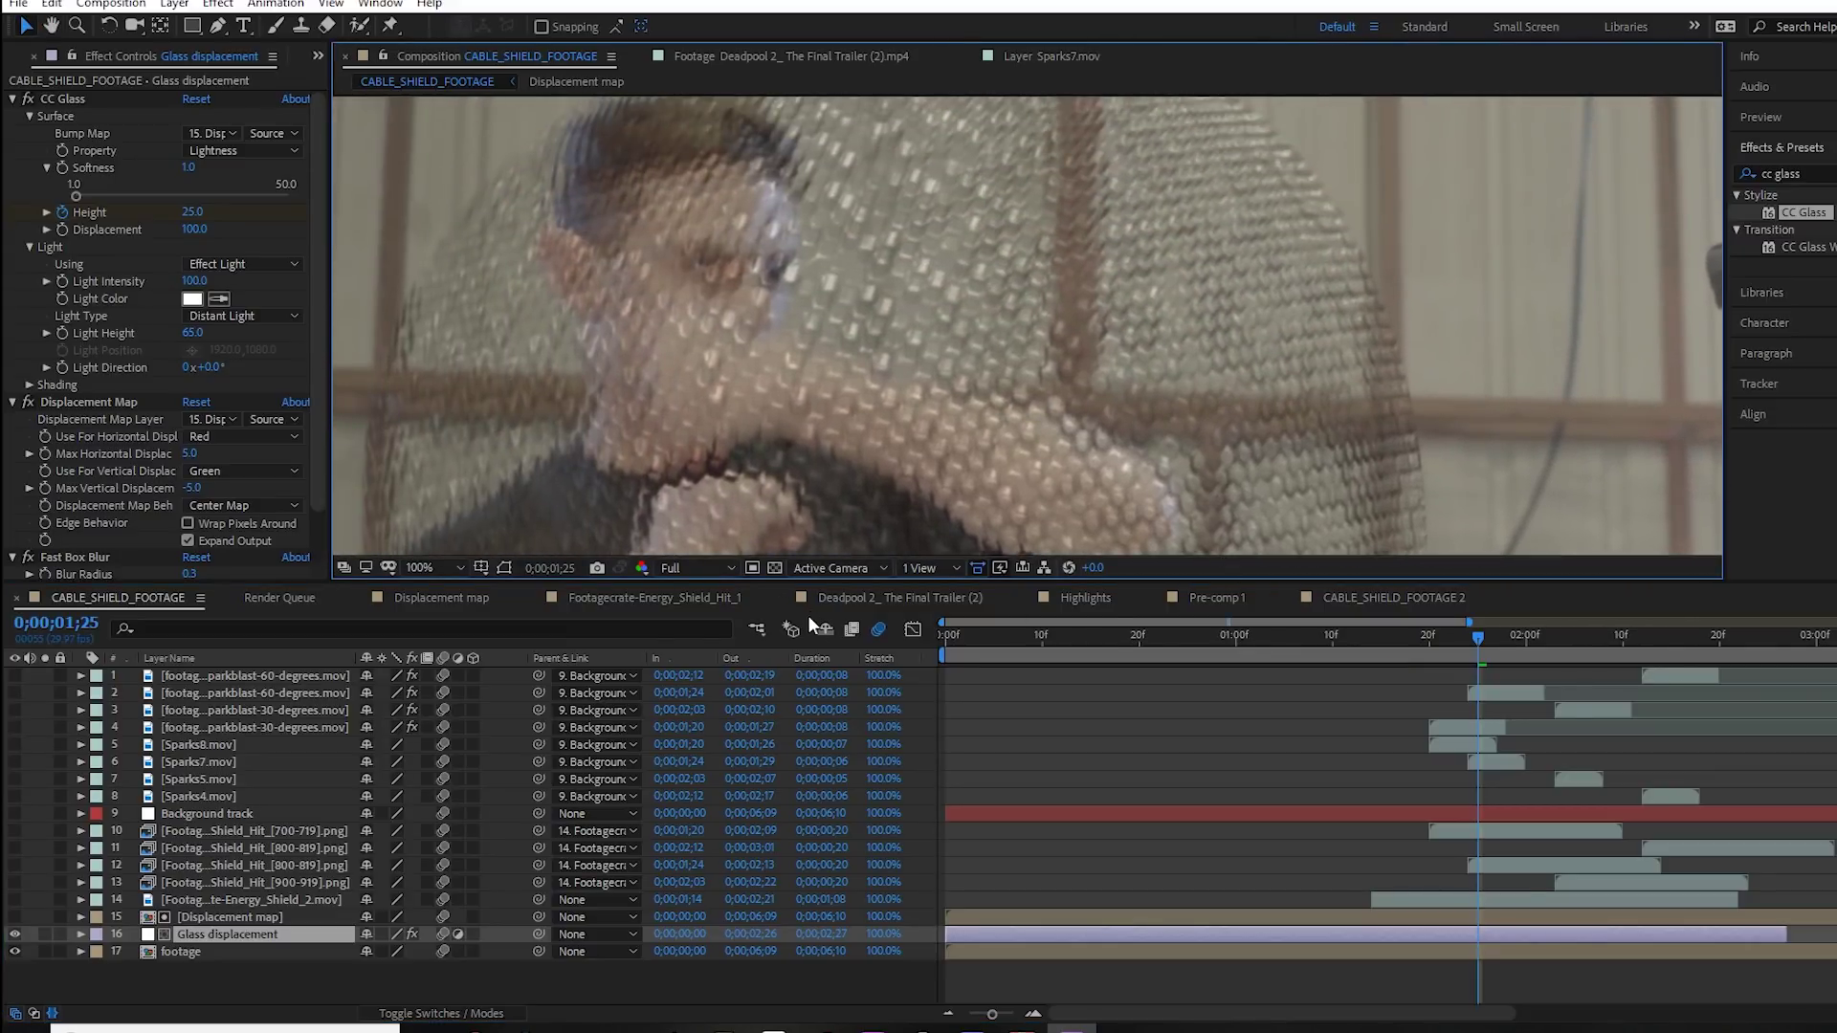
left_click(880, 631)
left_click(879, 630)
left_click(880, 630)
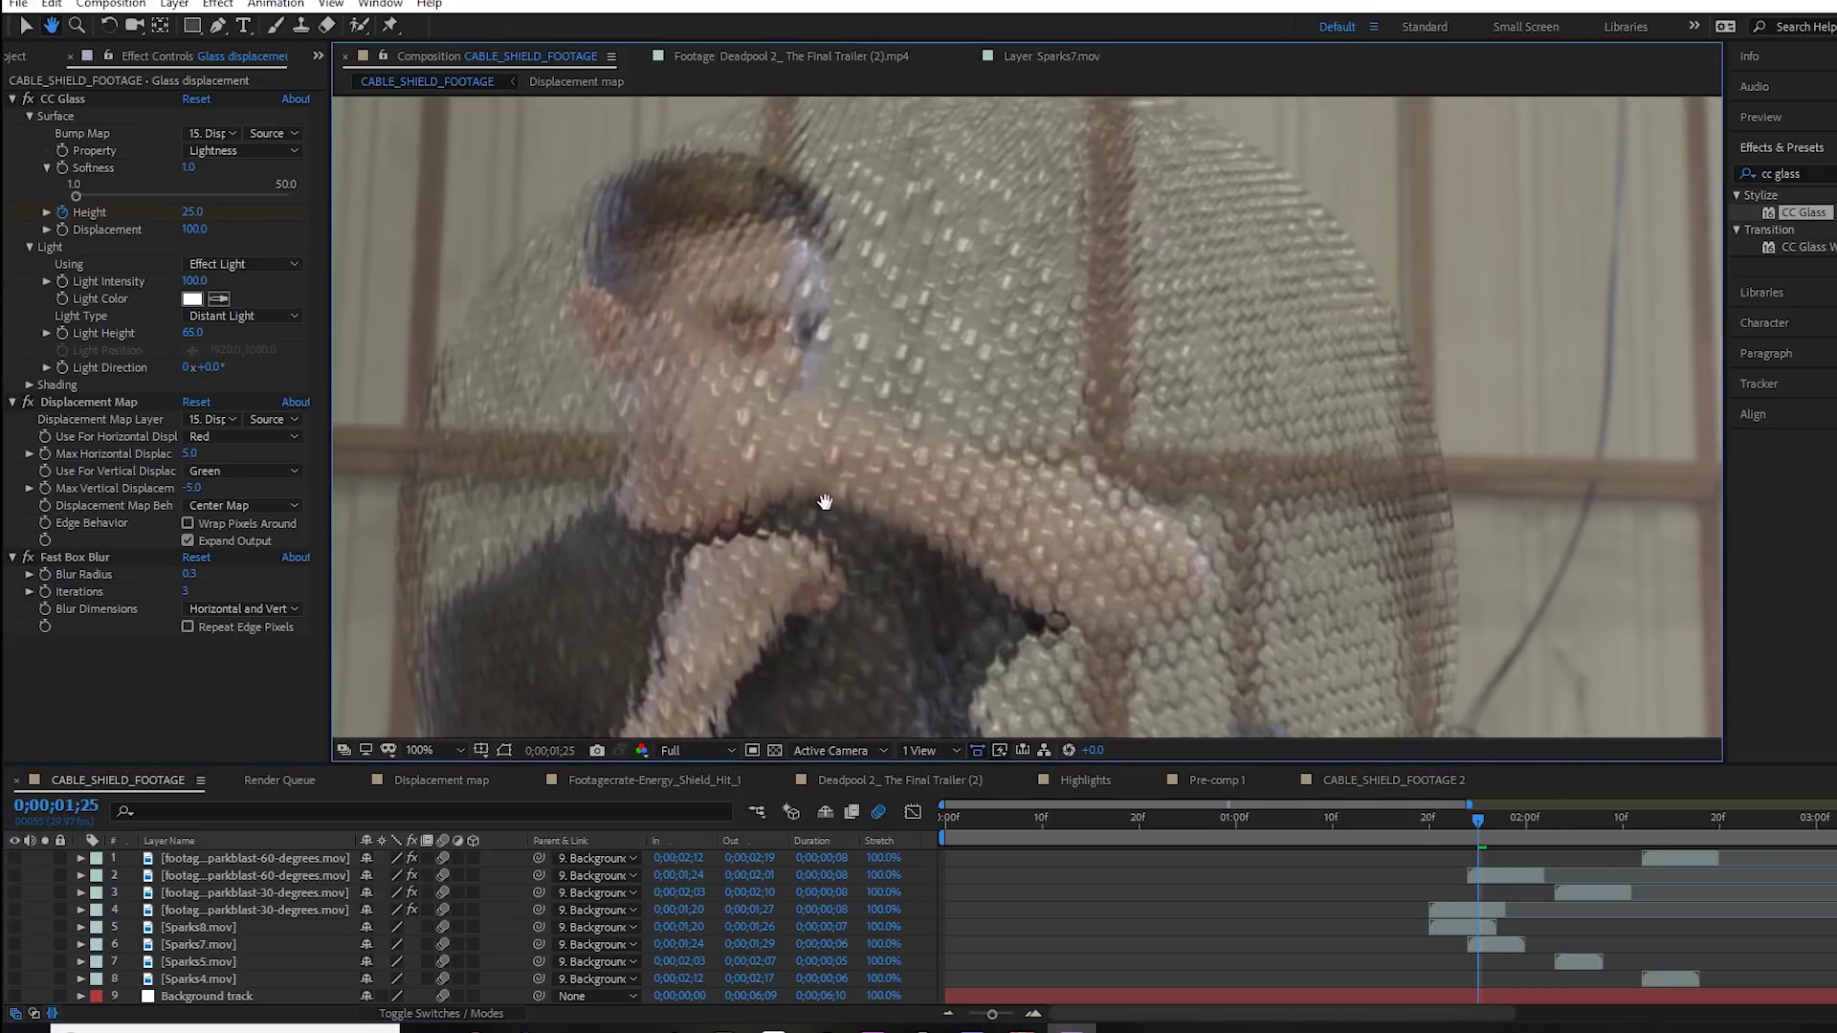
left_click(11, 100)
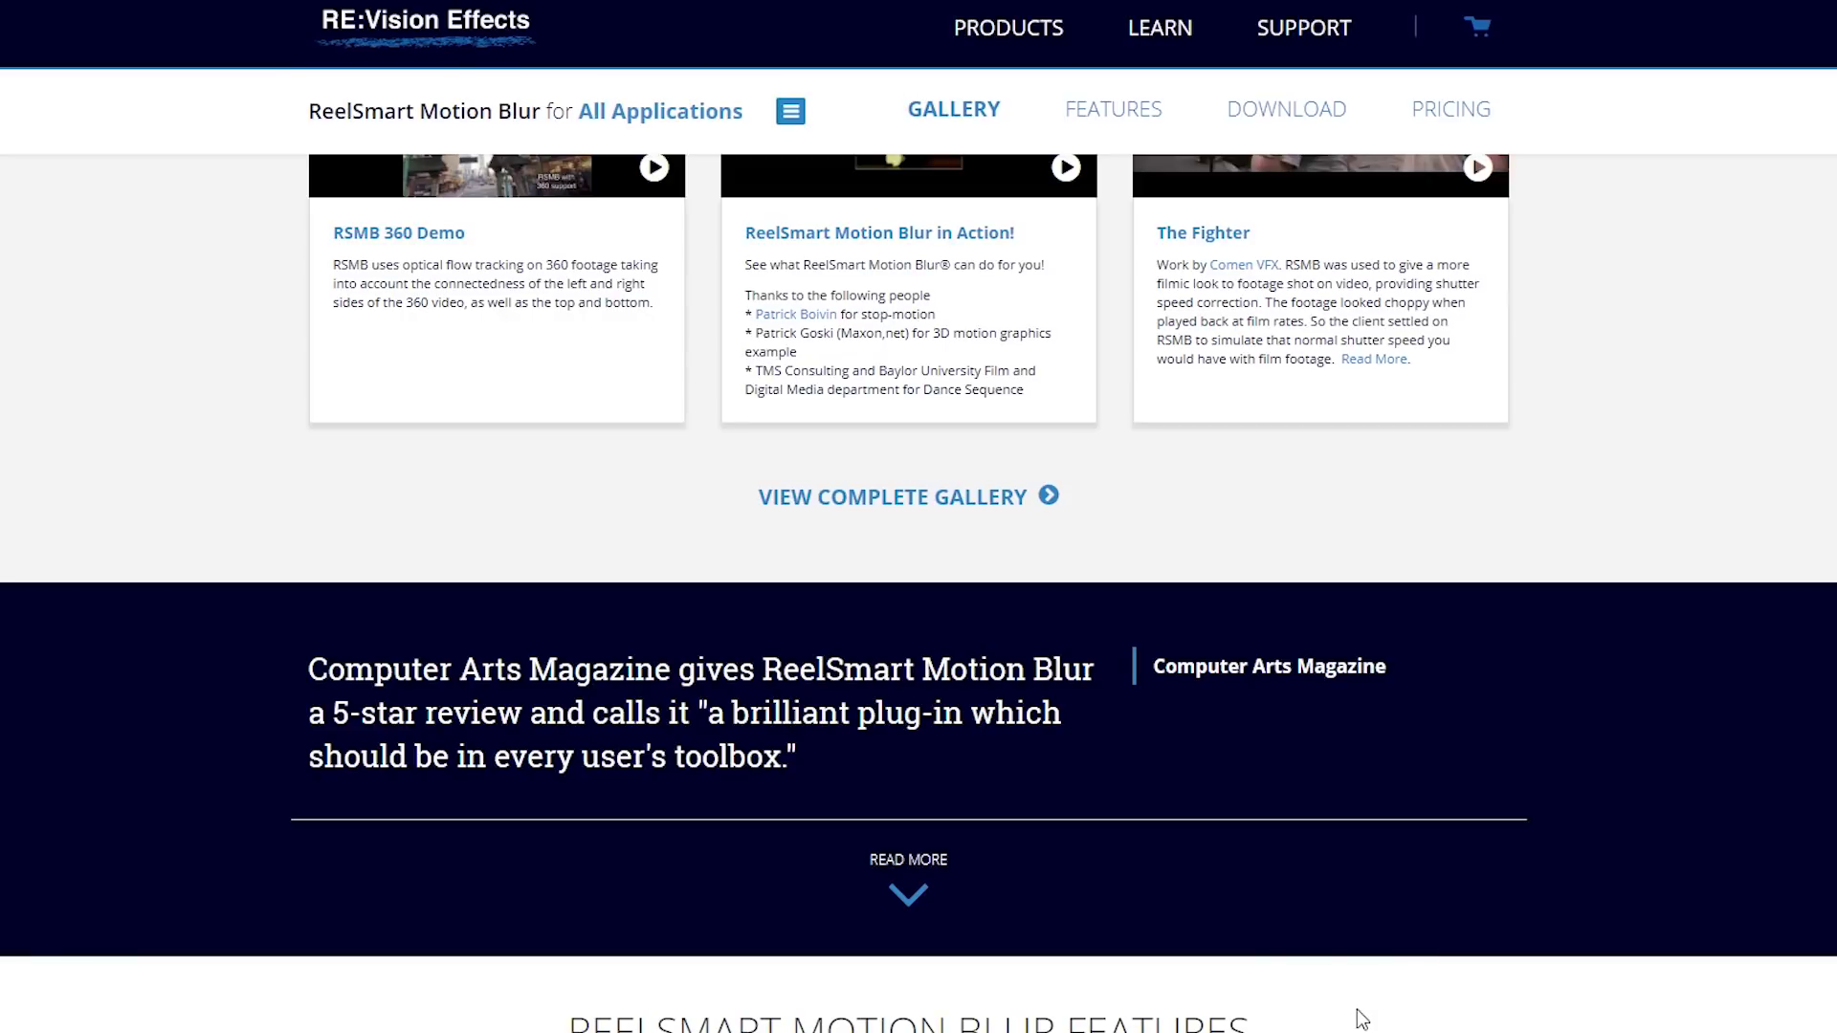
scroll(1282, 996, "up", 5)
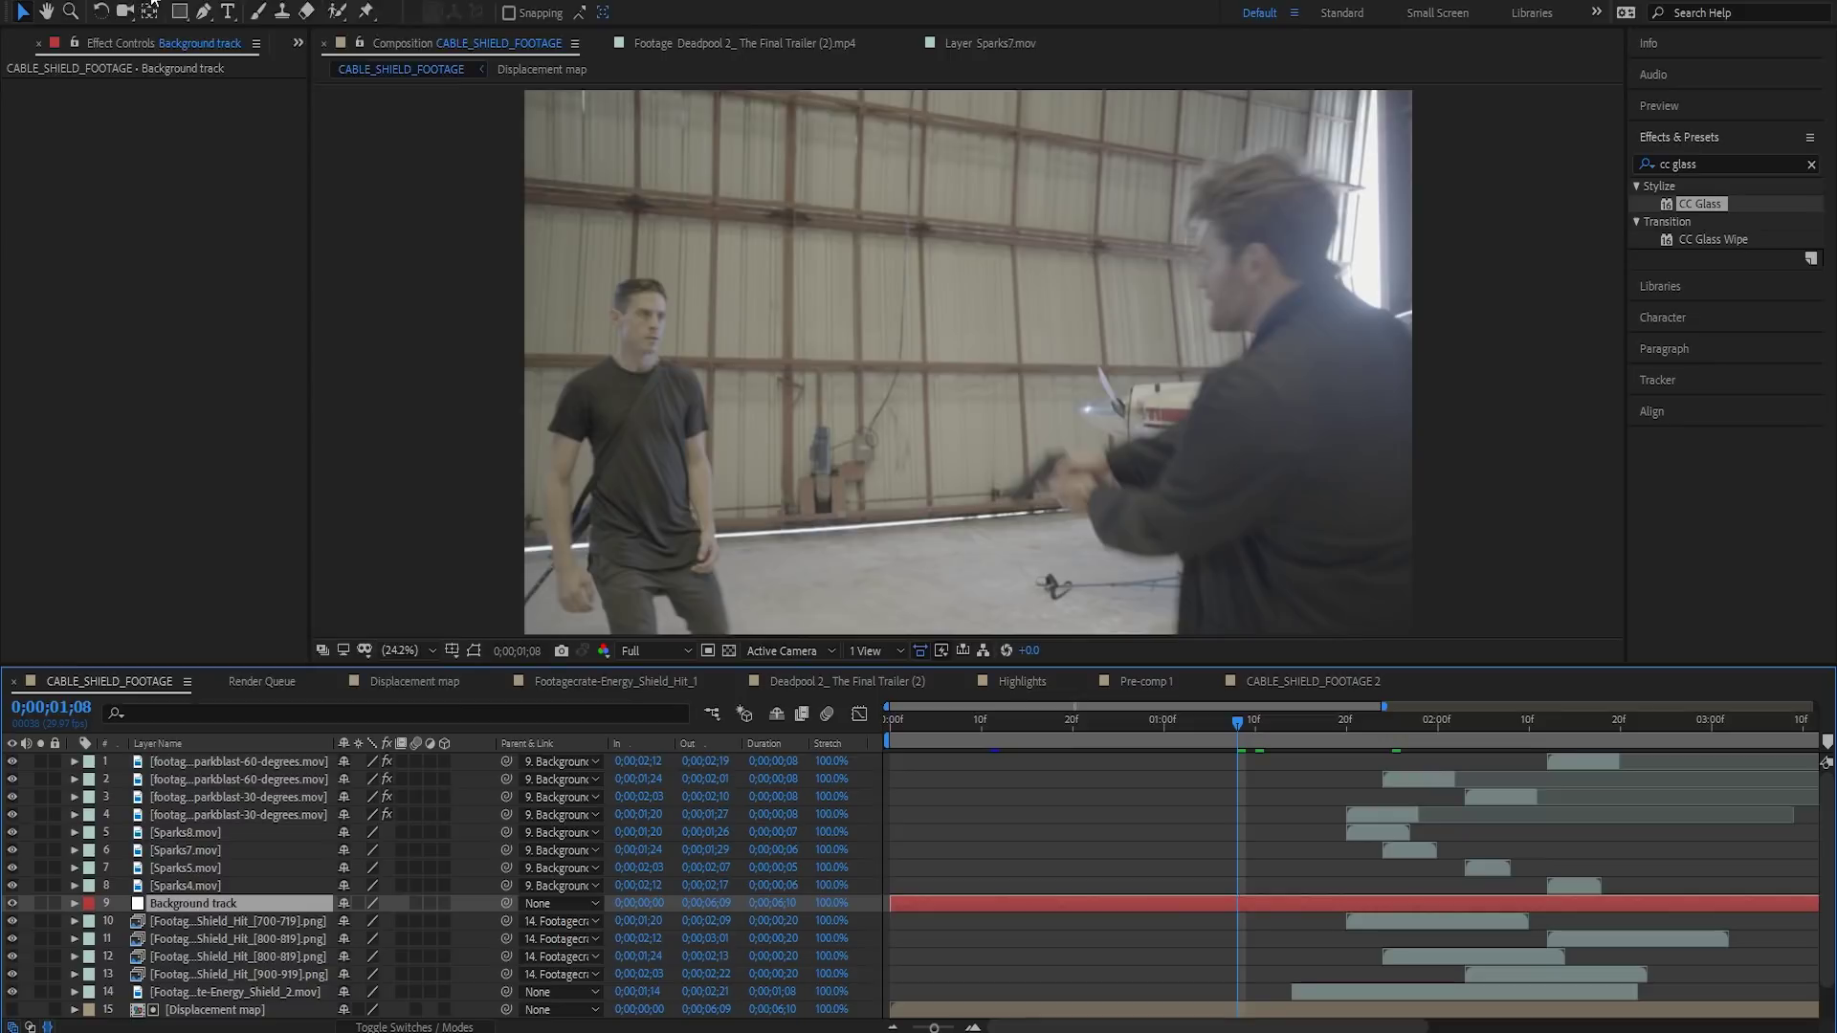
Add a new adjustment layer and search the effects for 'rsmb'
right_click(143, 725)
left_click(516, 153)
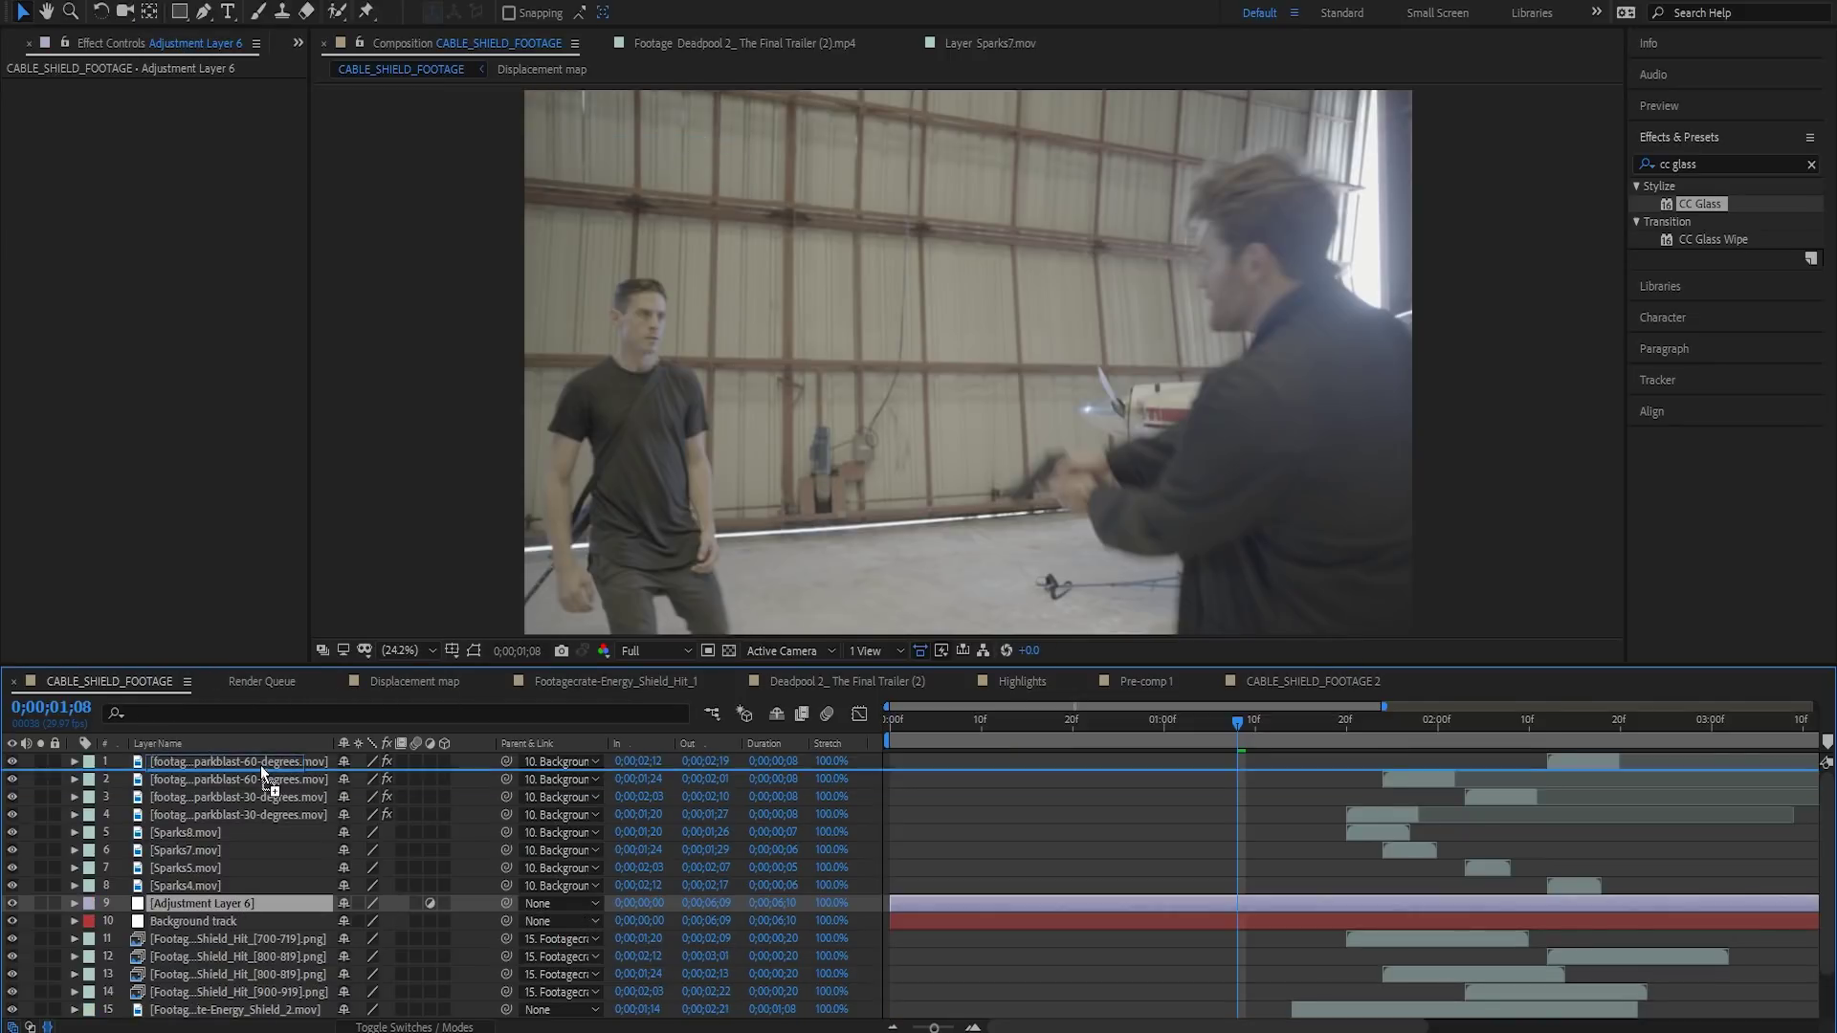
triple_click(1751, 159)
type("rsmb")
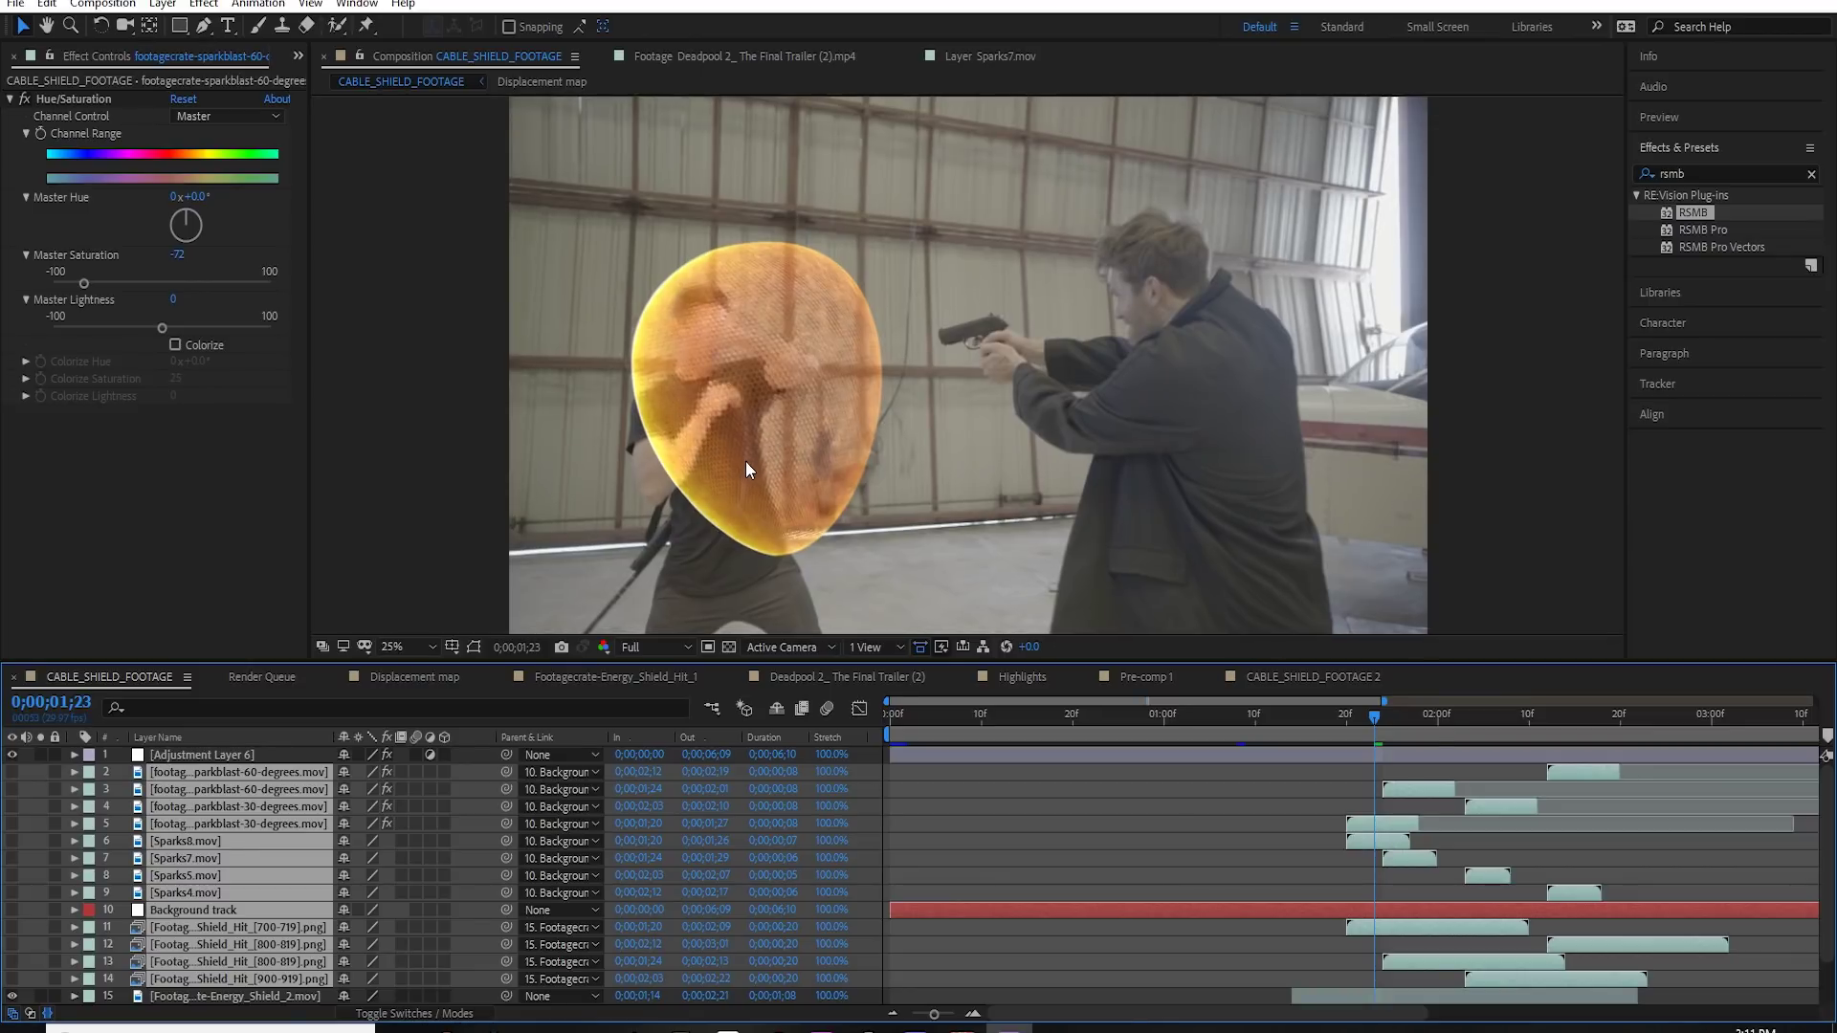
At 50% zoom, step through frames 0;00;01;16 to 0;00;01;20 to check the hit blur
scroll(745, 461, "up", 4)
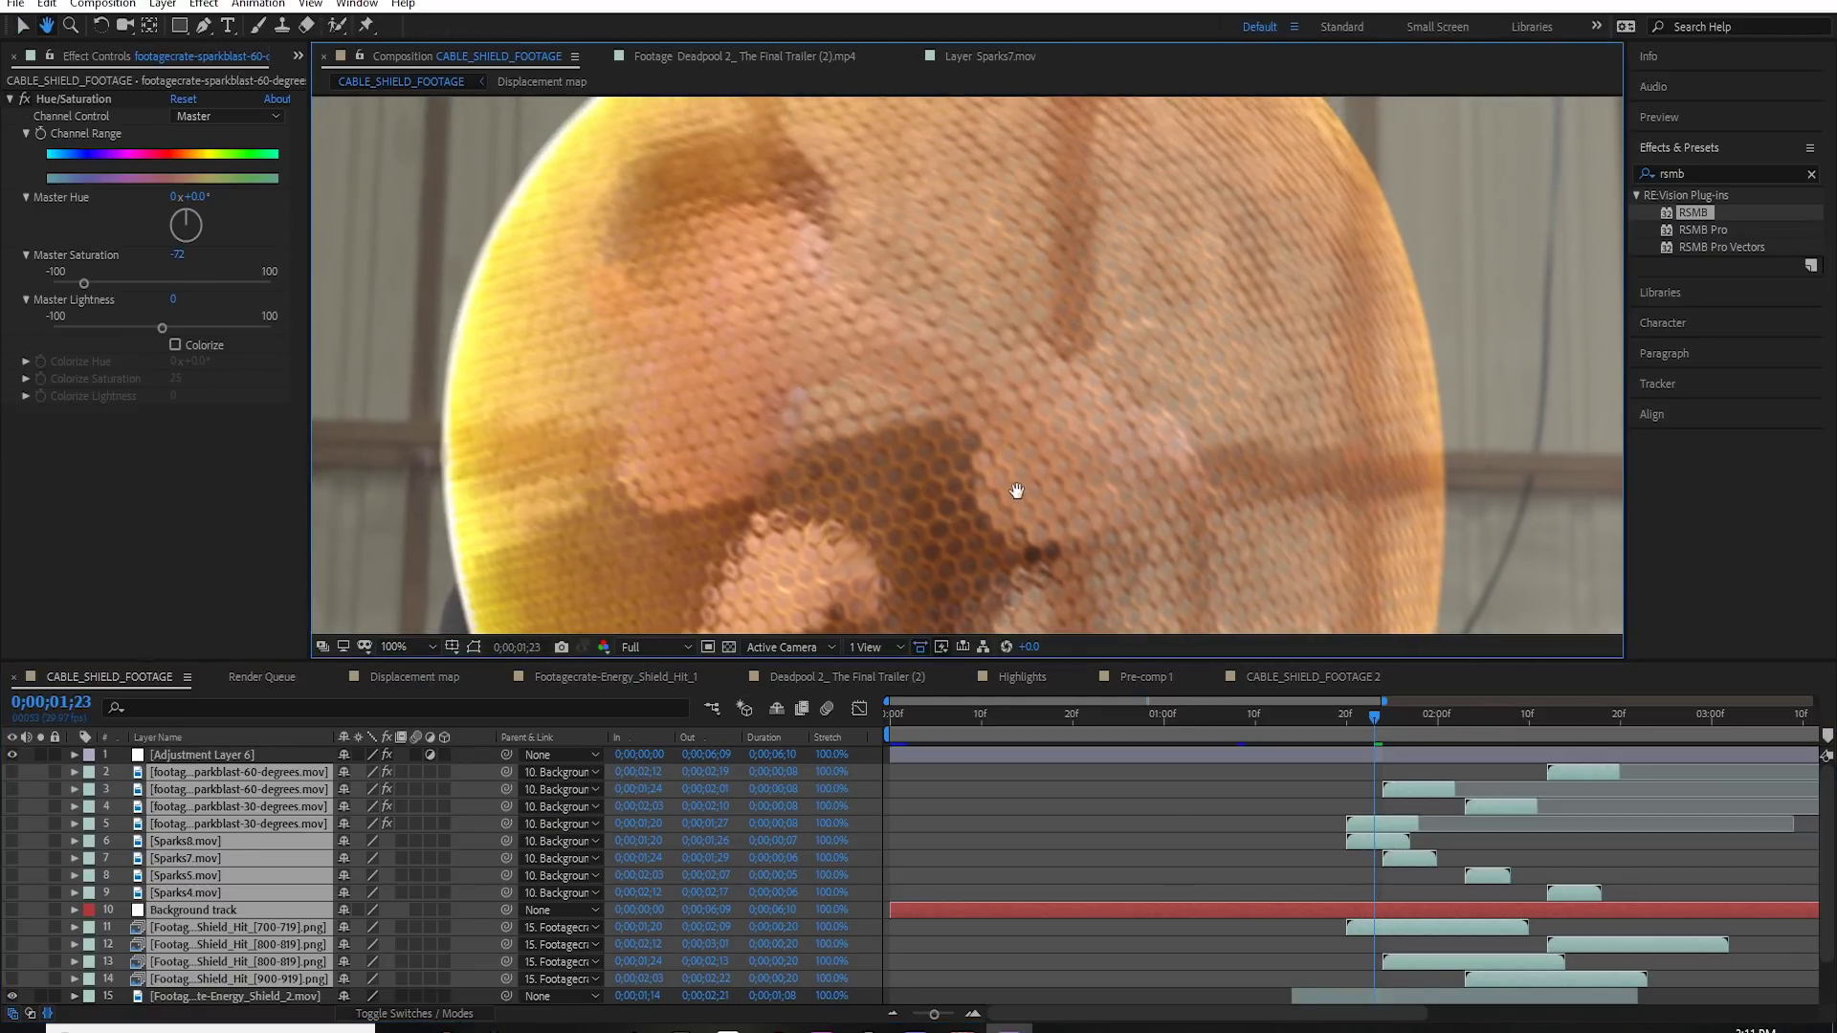
left_click(1347, 719)
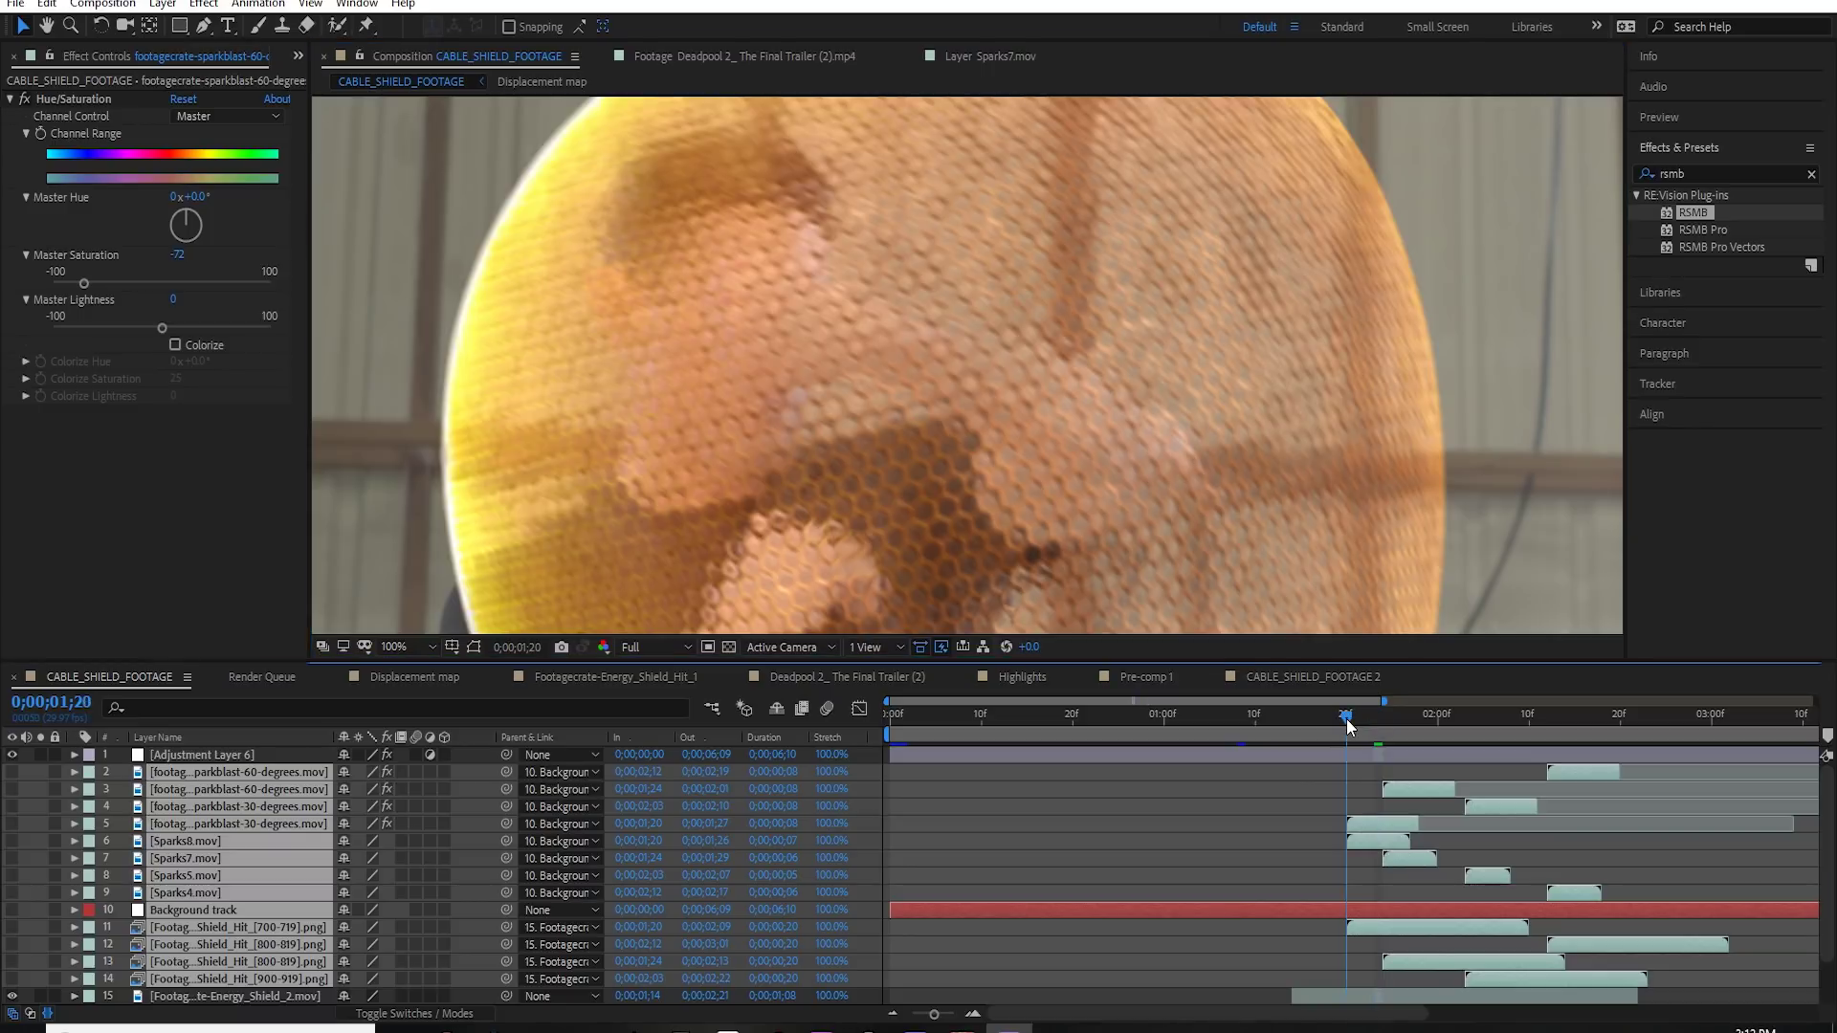
key("comma")
key("comma")
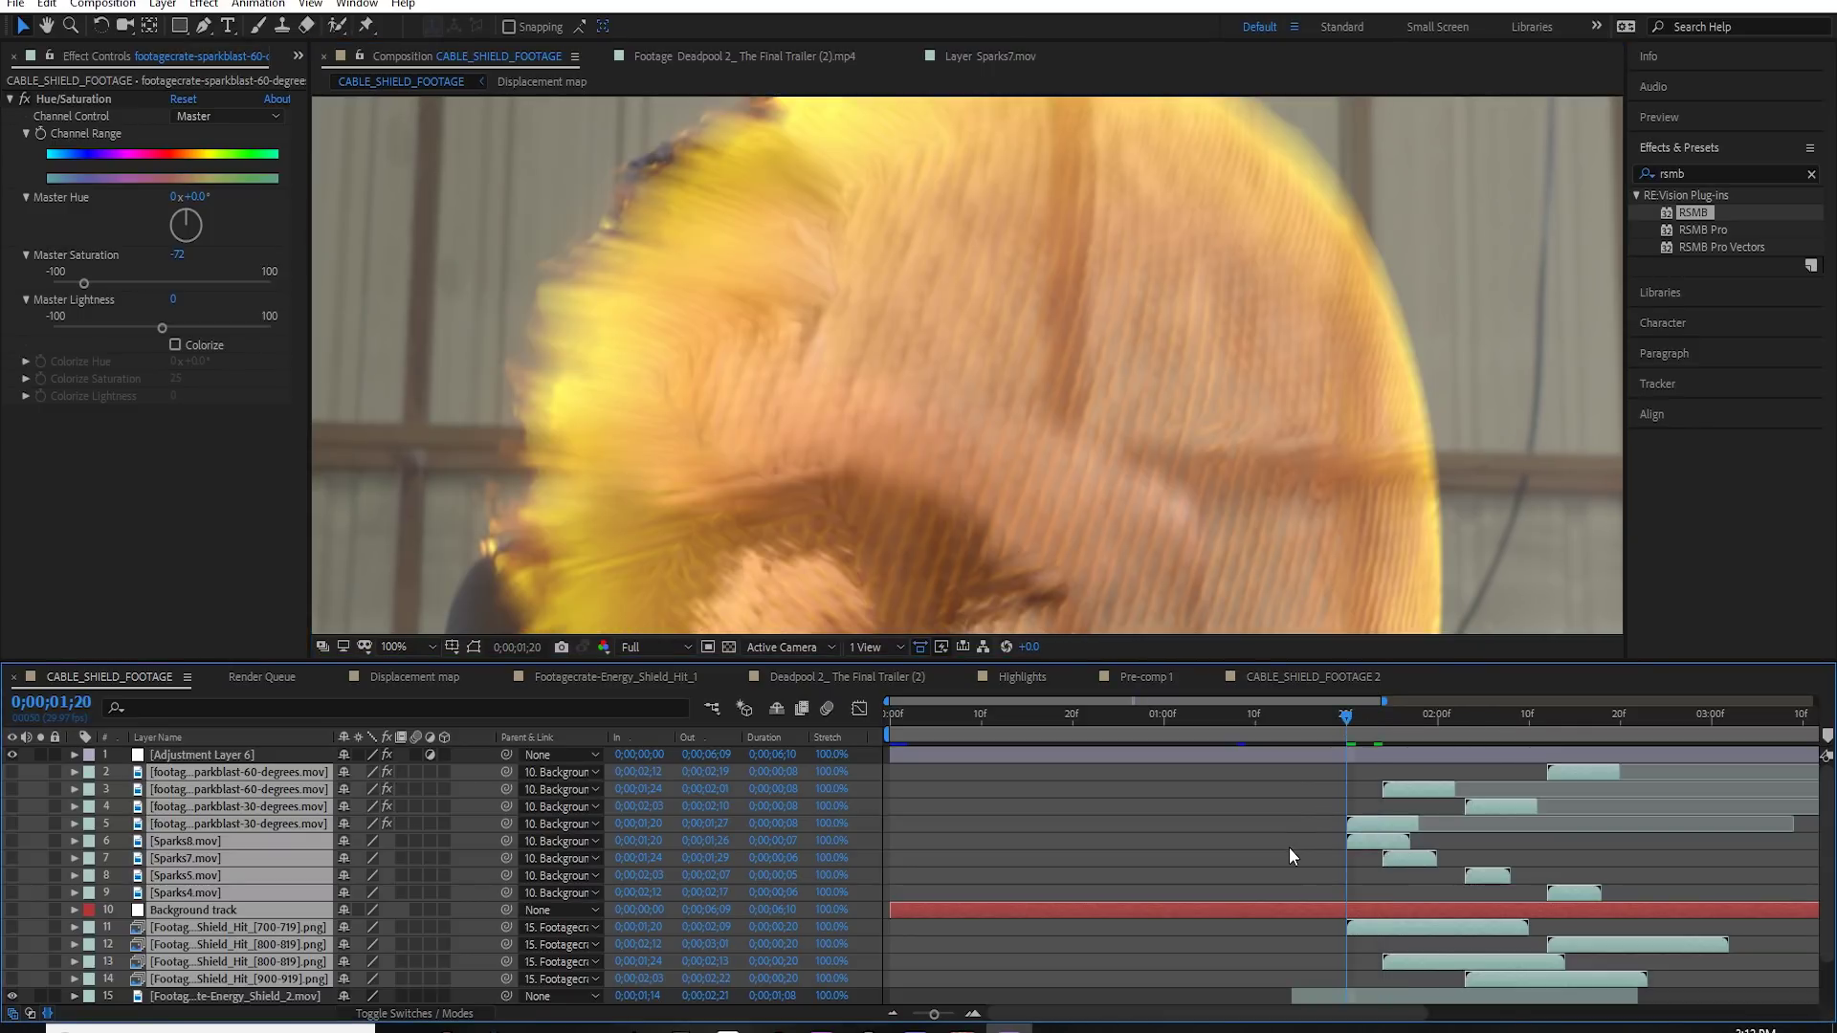
key("Page_Up")
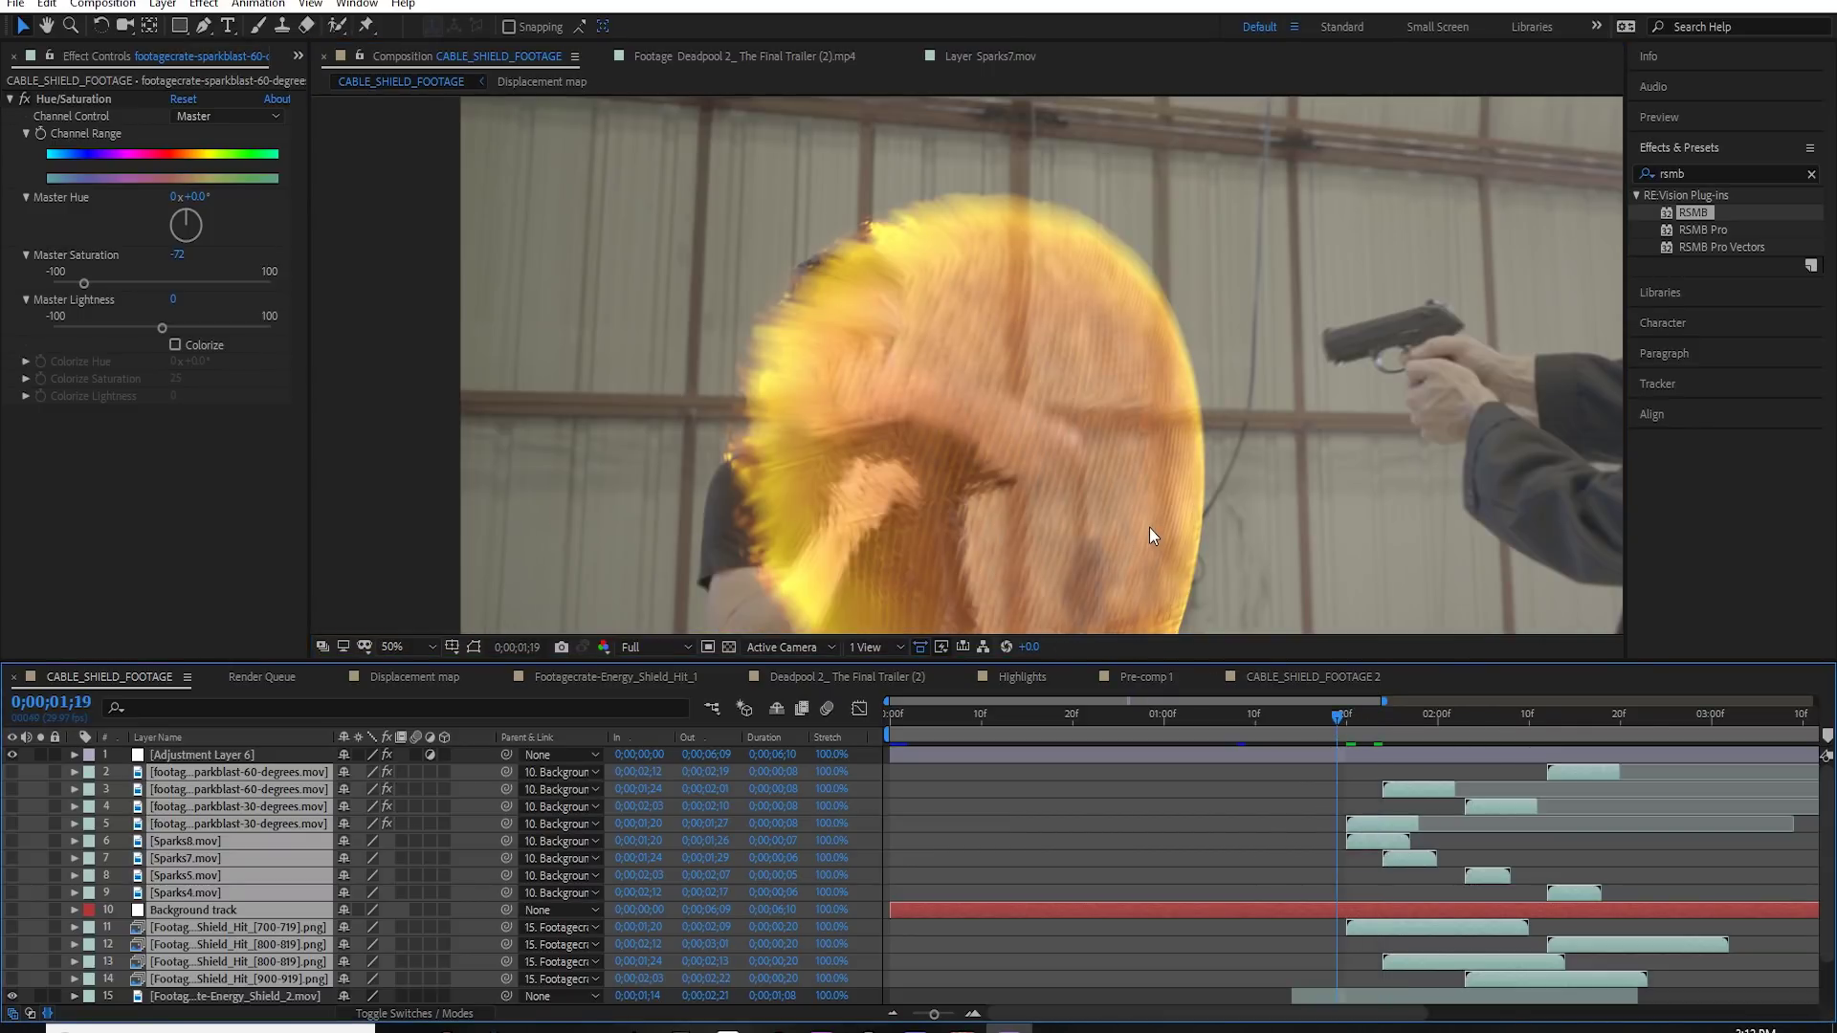
key("Page_Up")
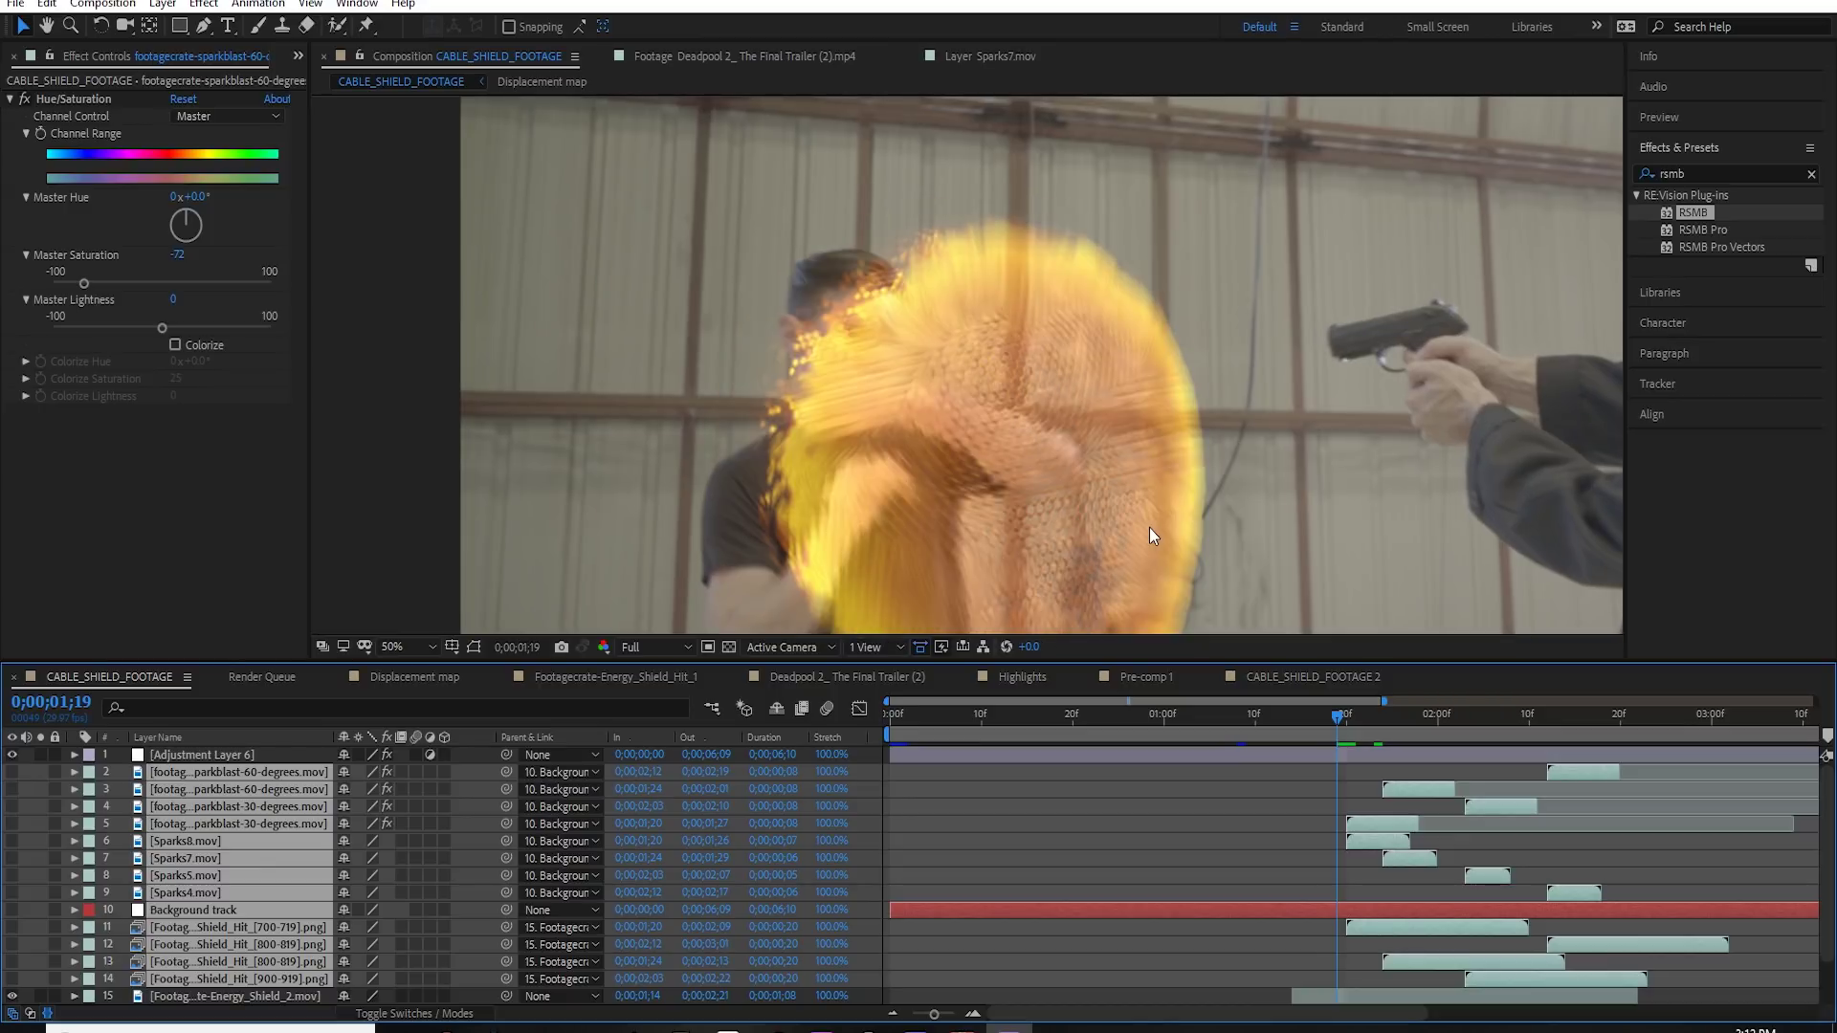
key("Page_Up")
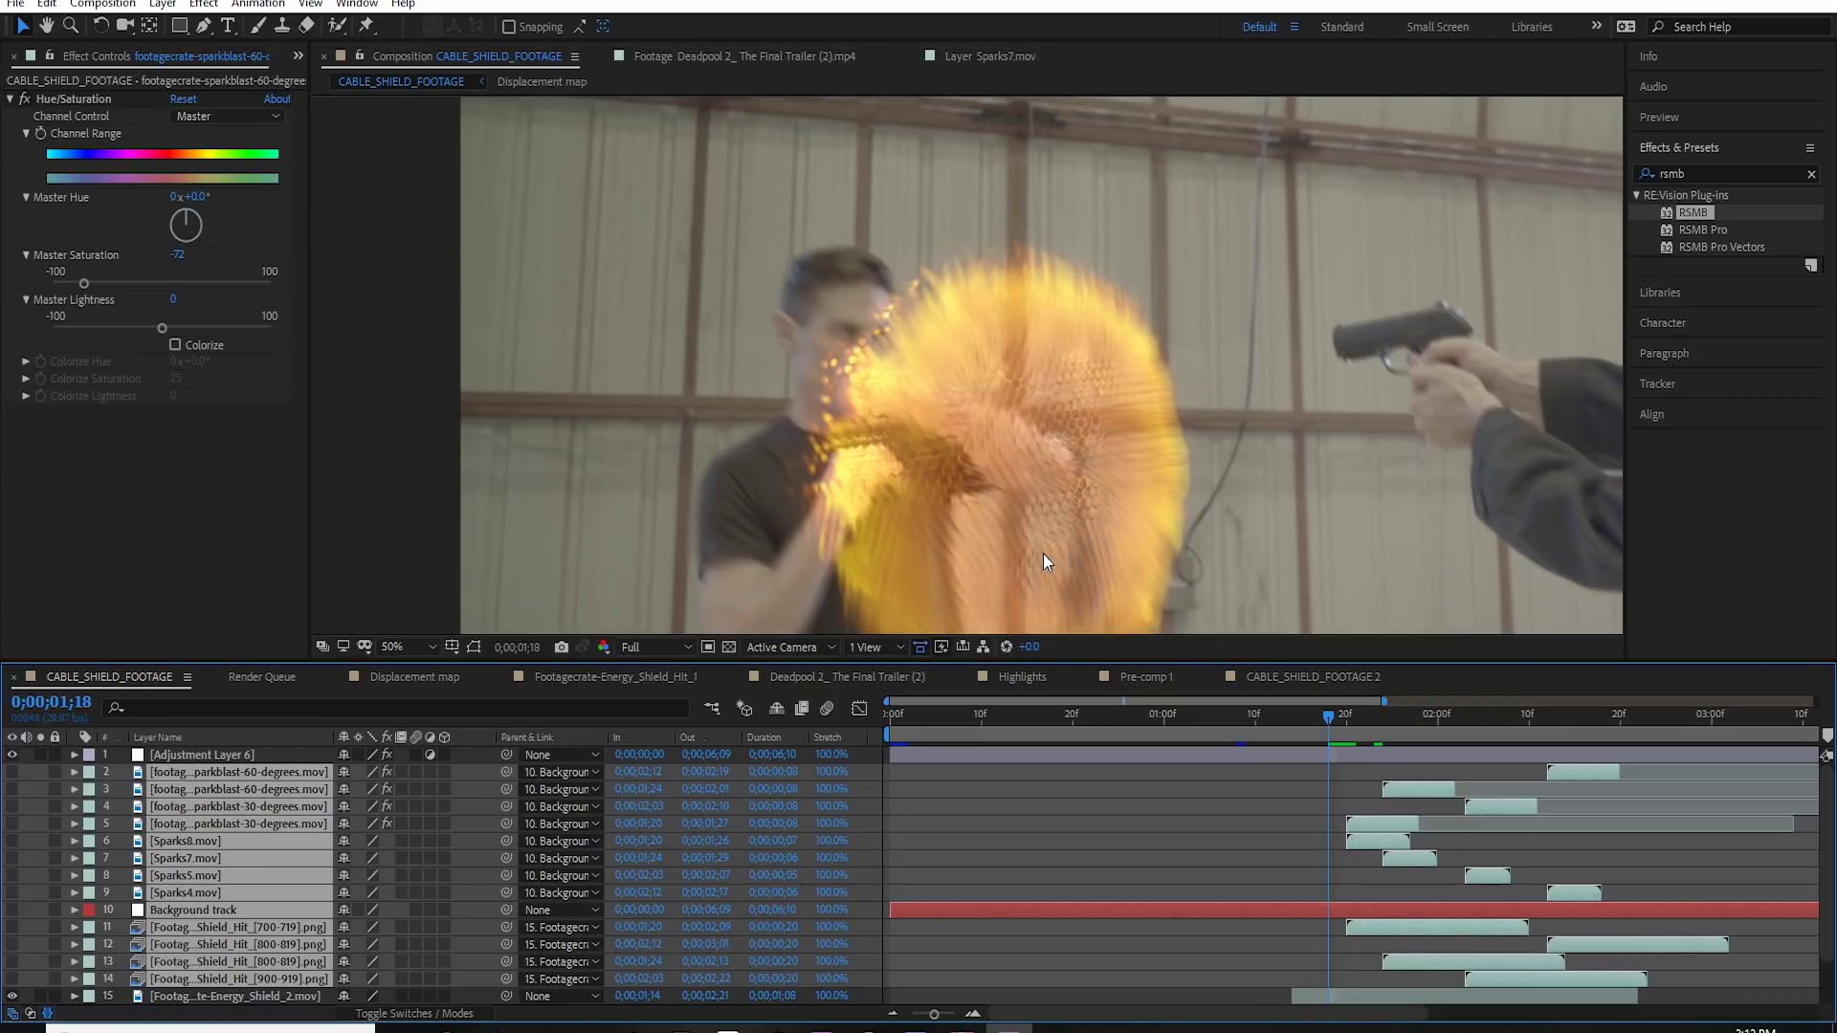
key("Page_Up")
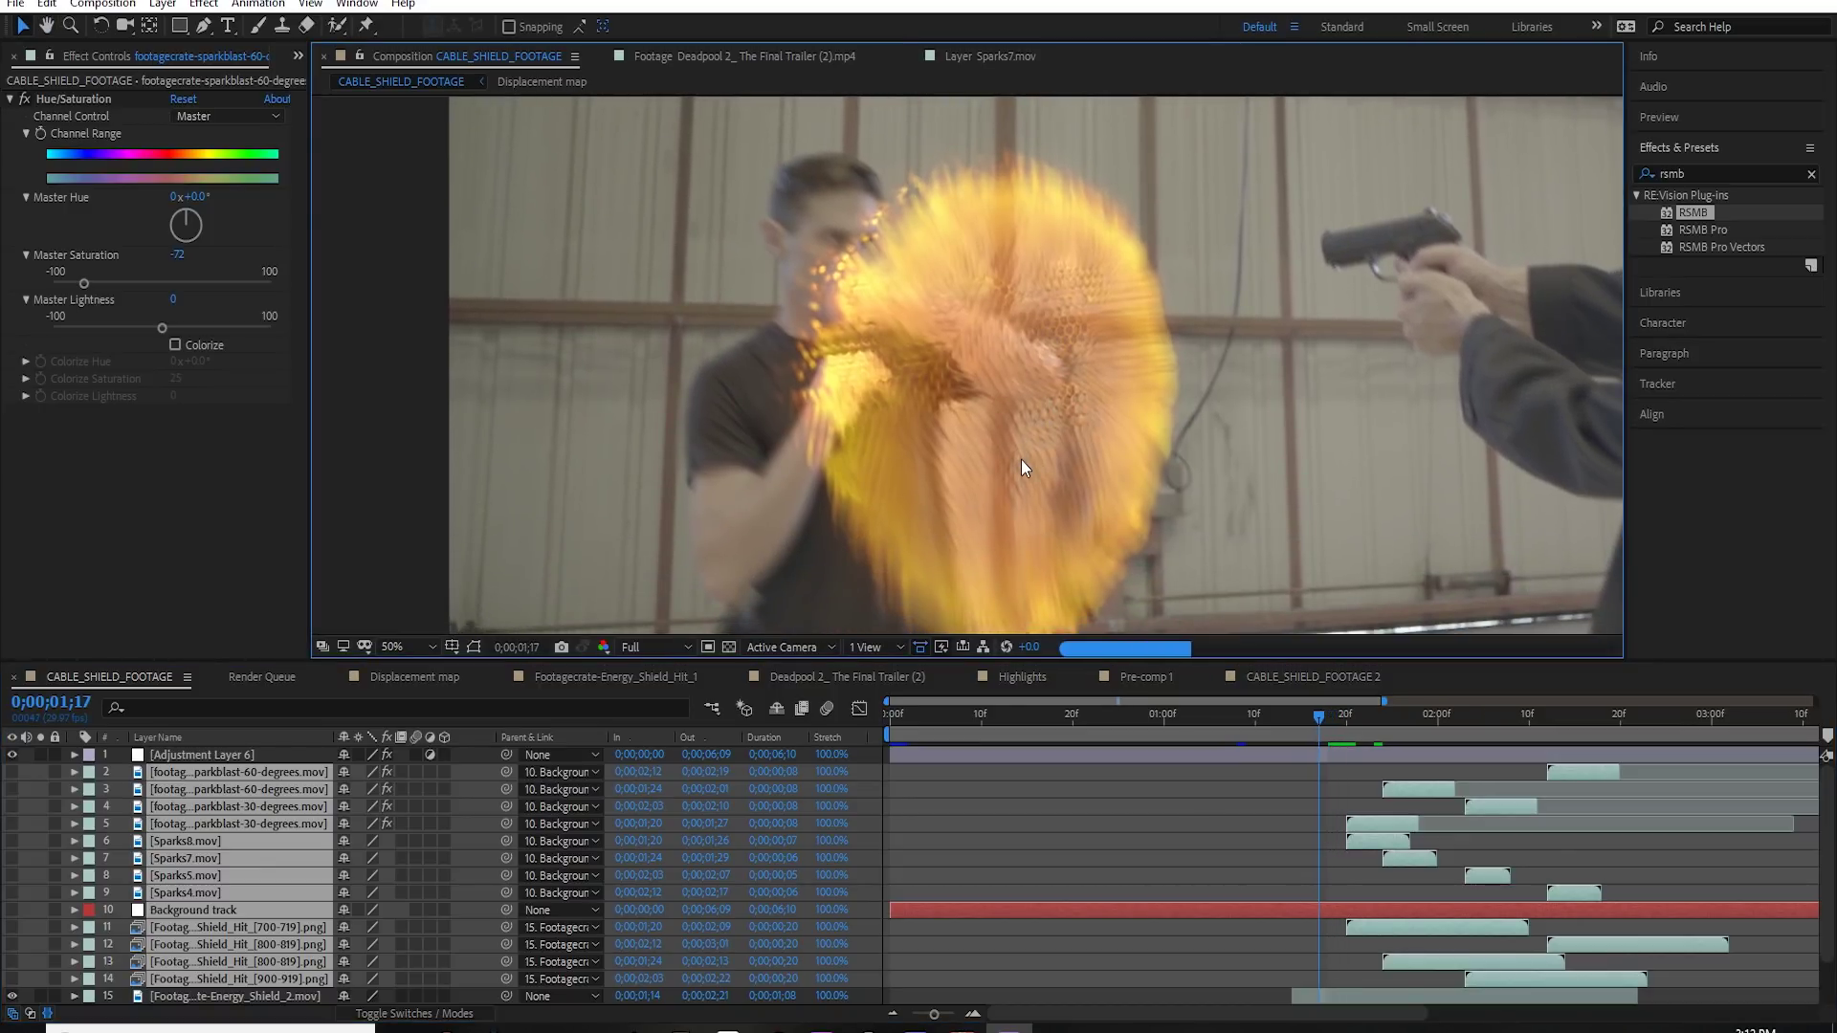
key("Page_Up")
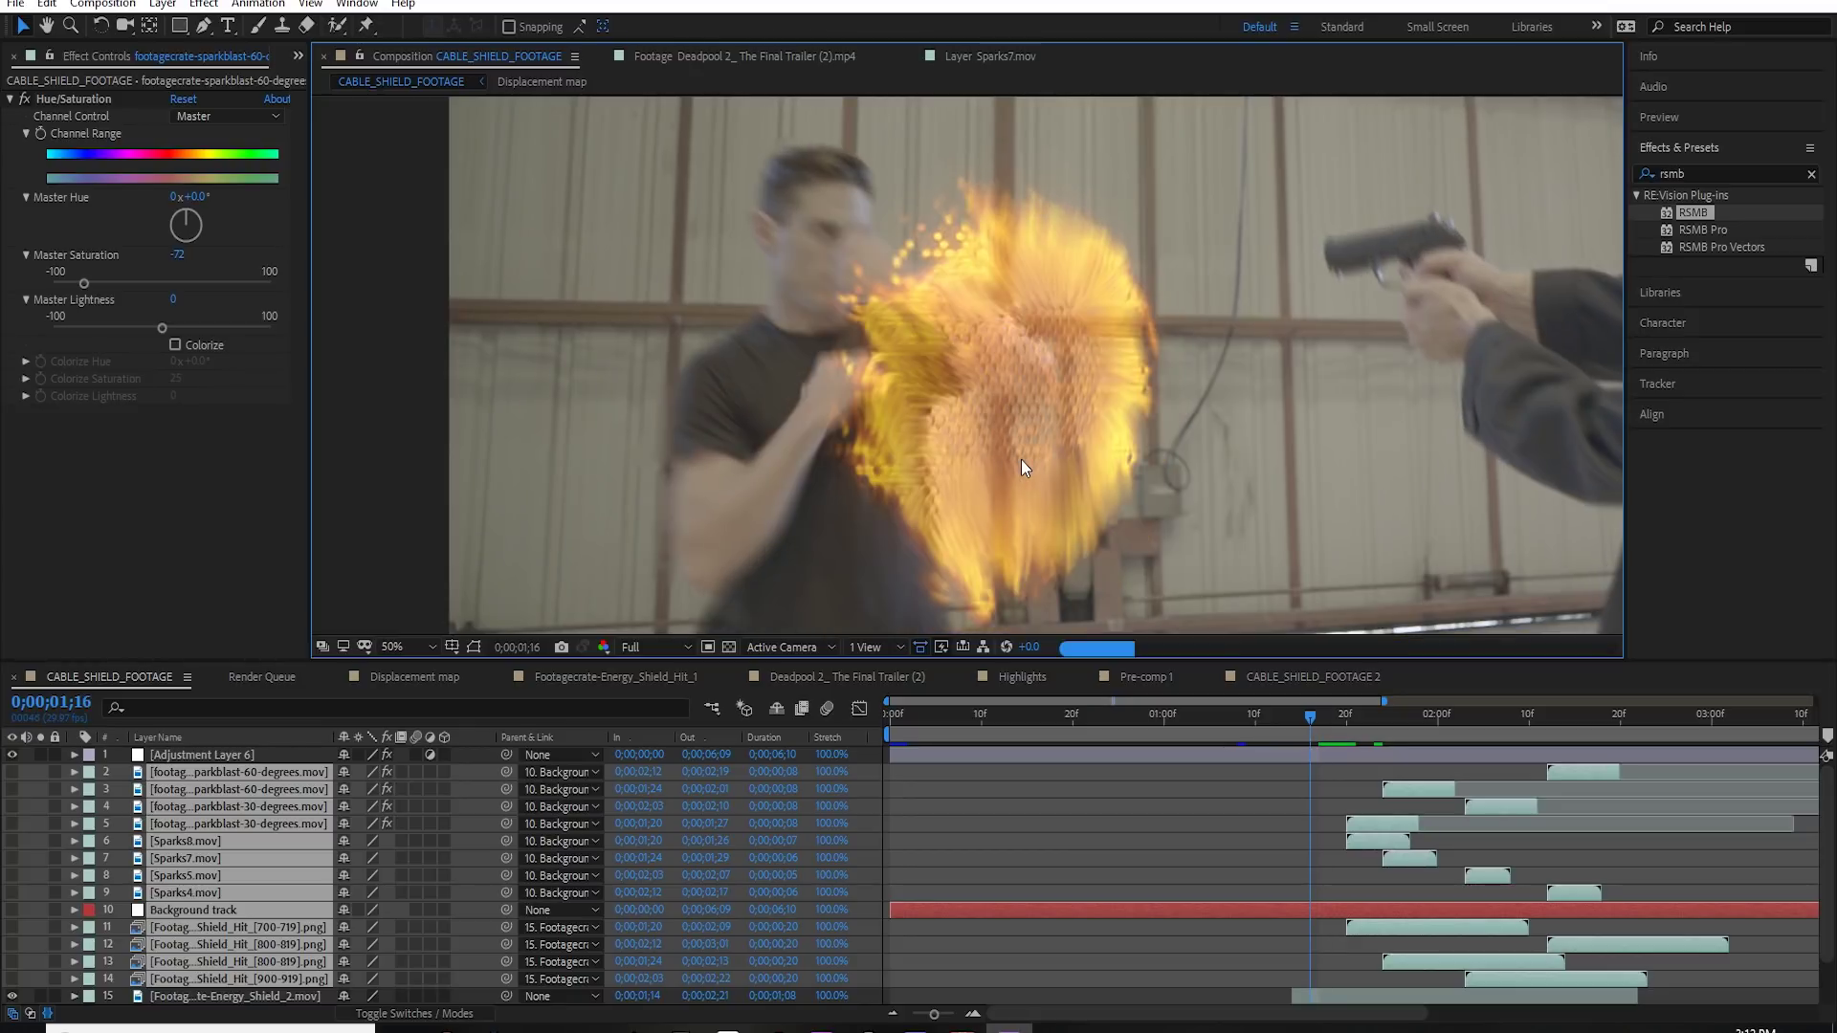
key("Page_Down")
key("Page_Down")
key("Page_Down")
key("Page_Down")
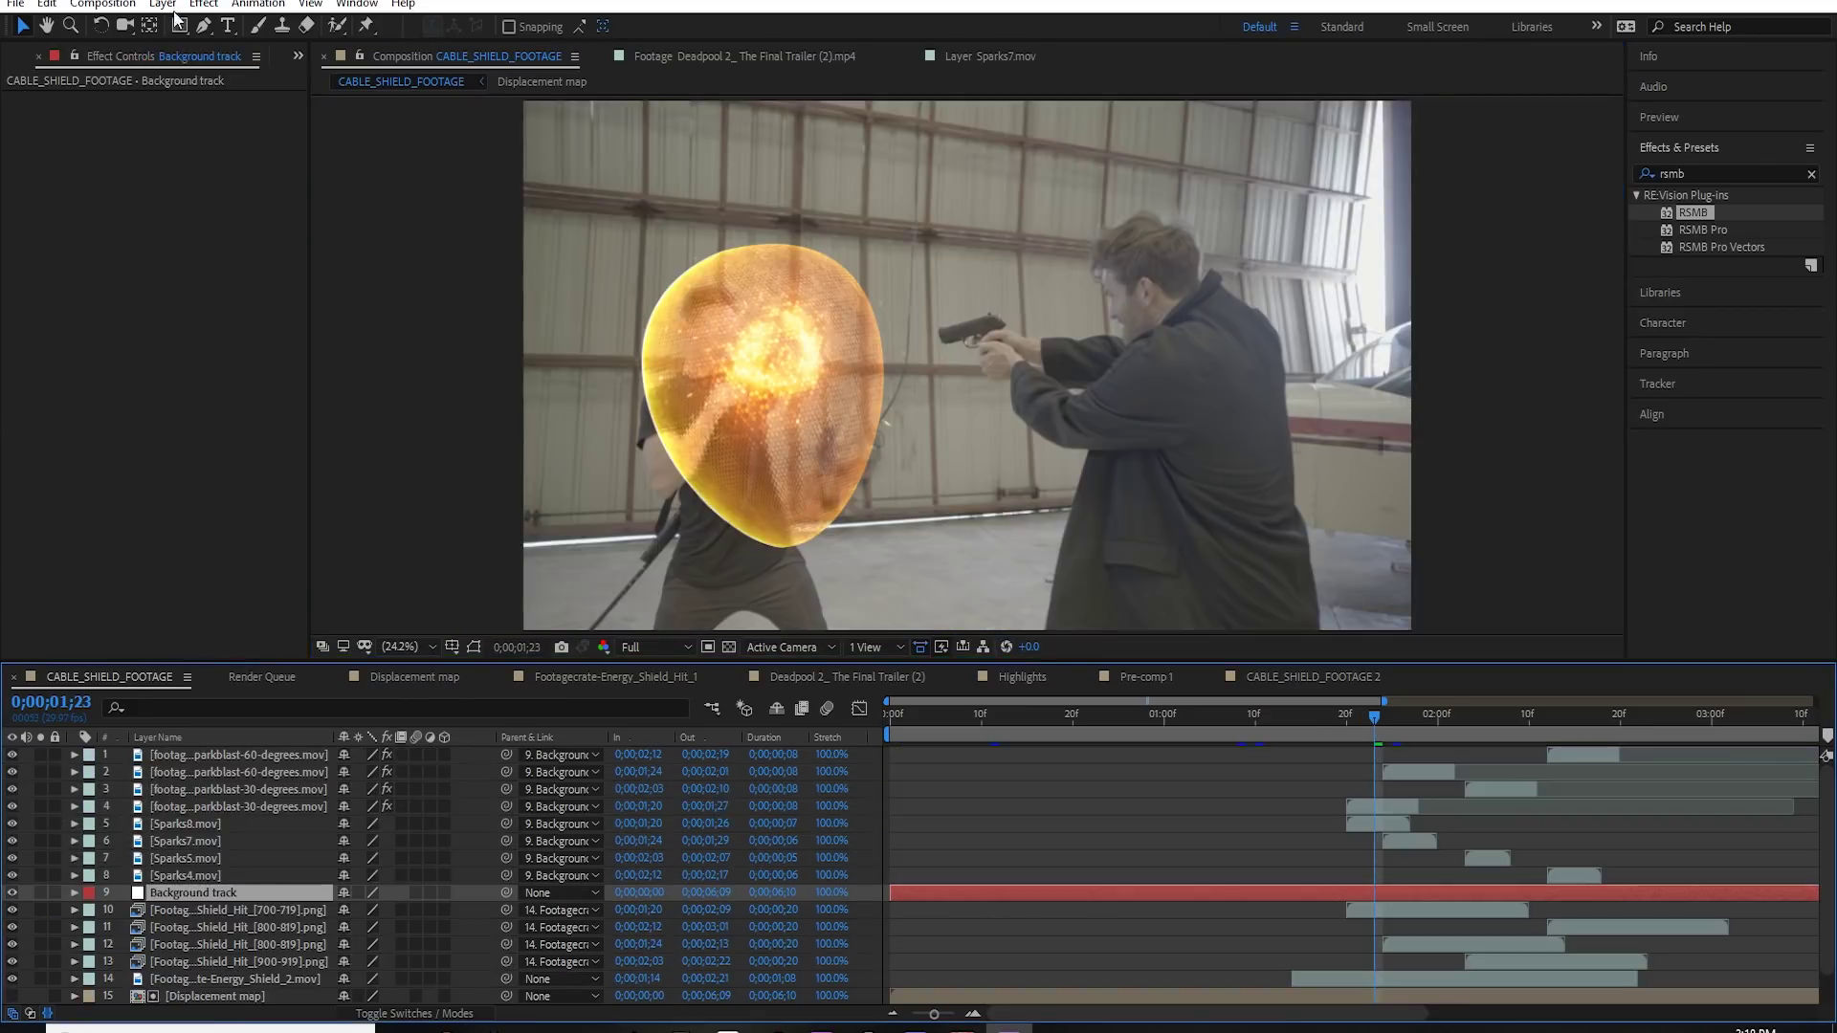
Add Adjustment Layer 7 on top and apply CC Force Motion Blur to it
left_click(163, 4)
mouse_move(287, 26)
left_click(521, 160)
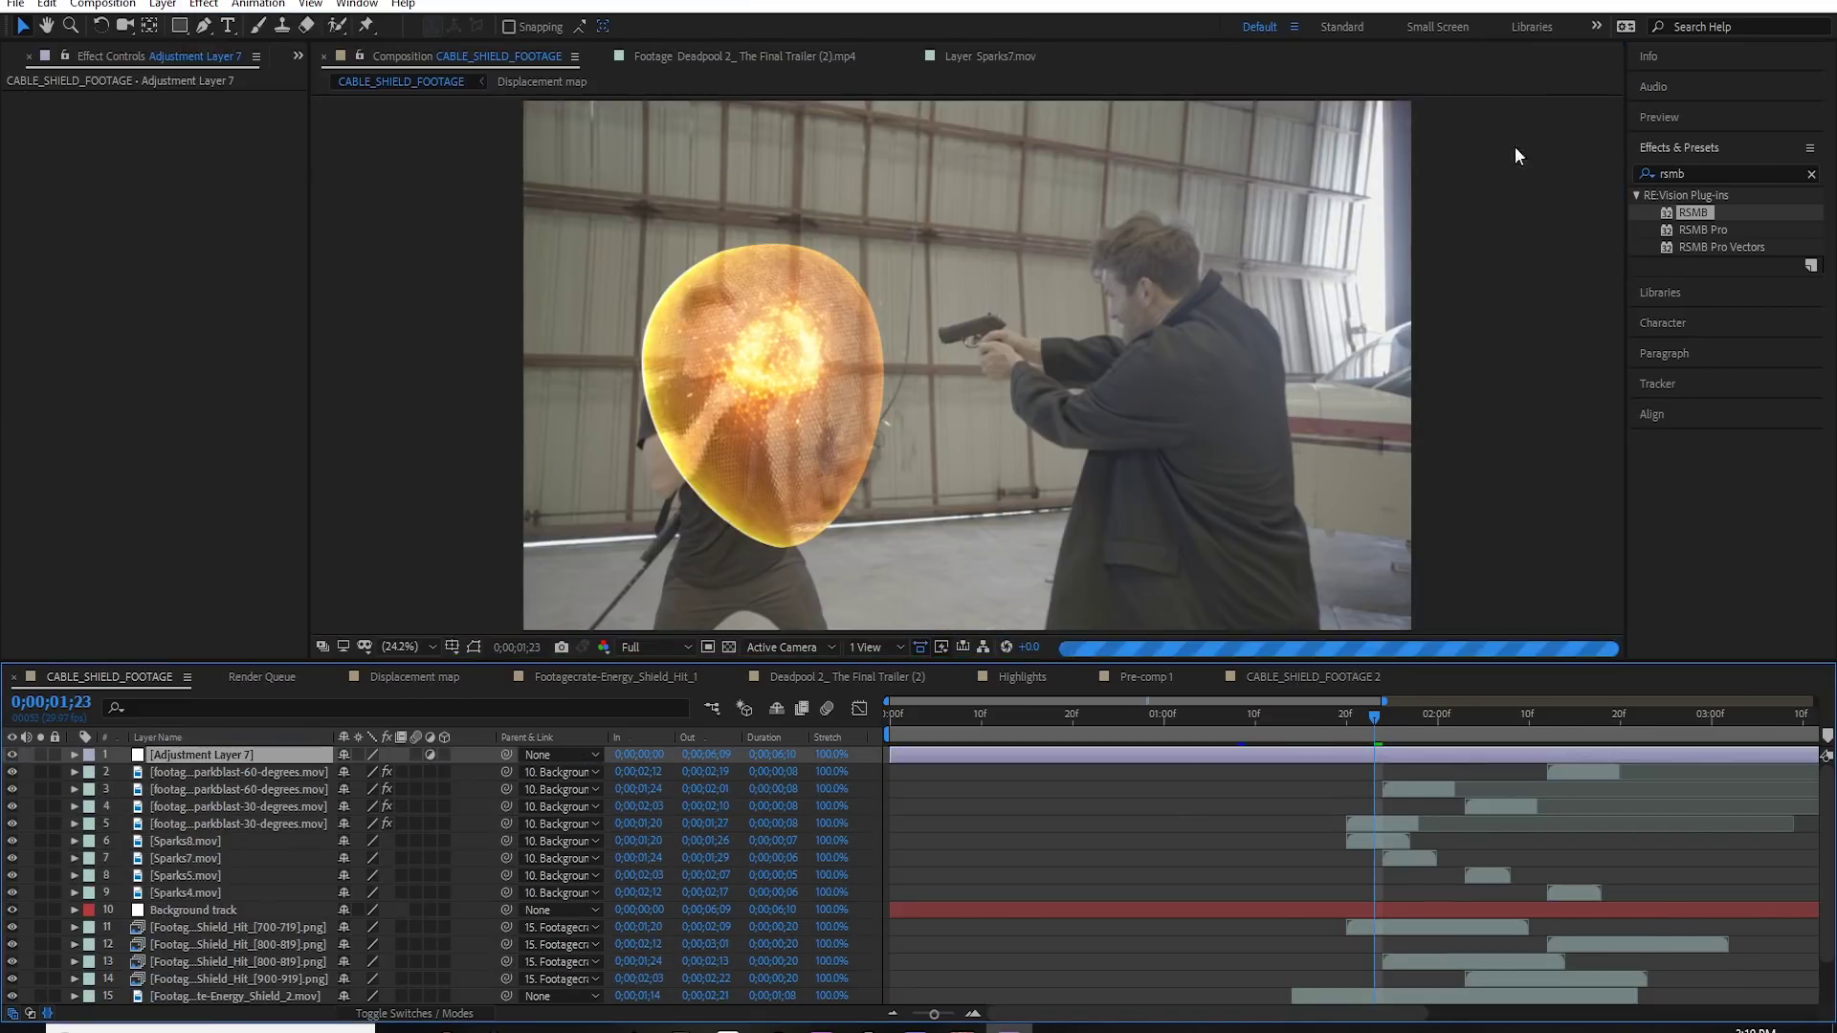
type("forc")
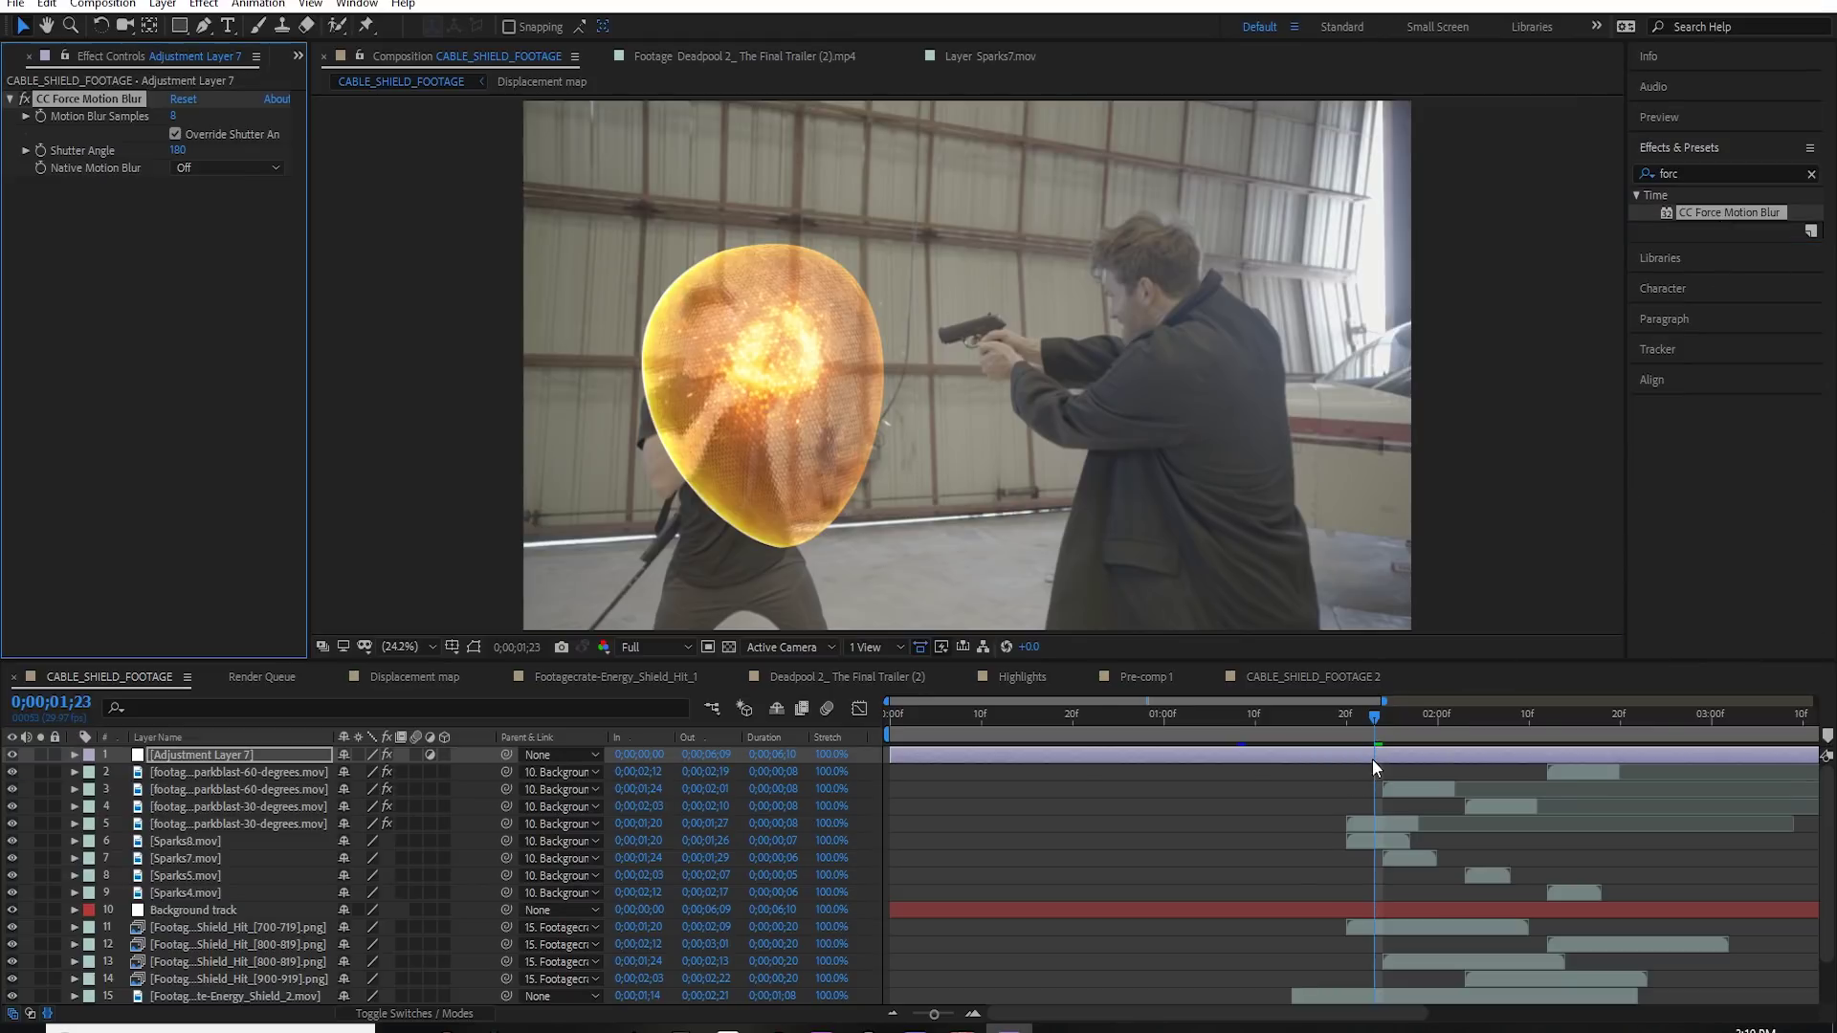
scroll(704, 379, "up", 3)
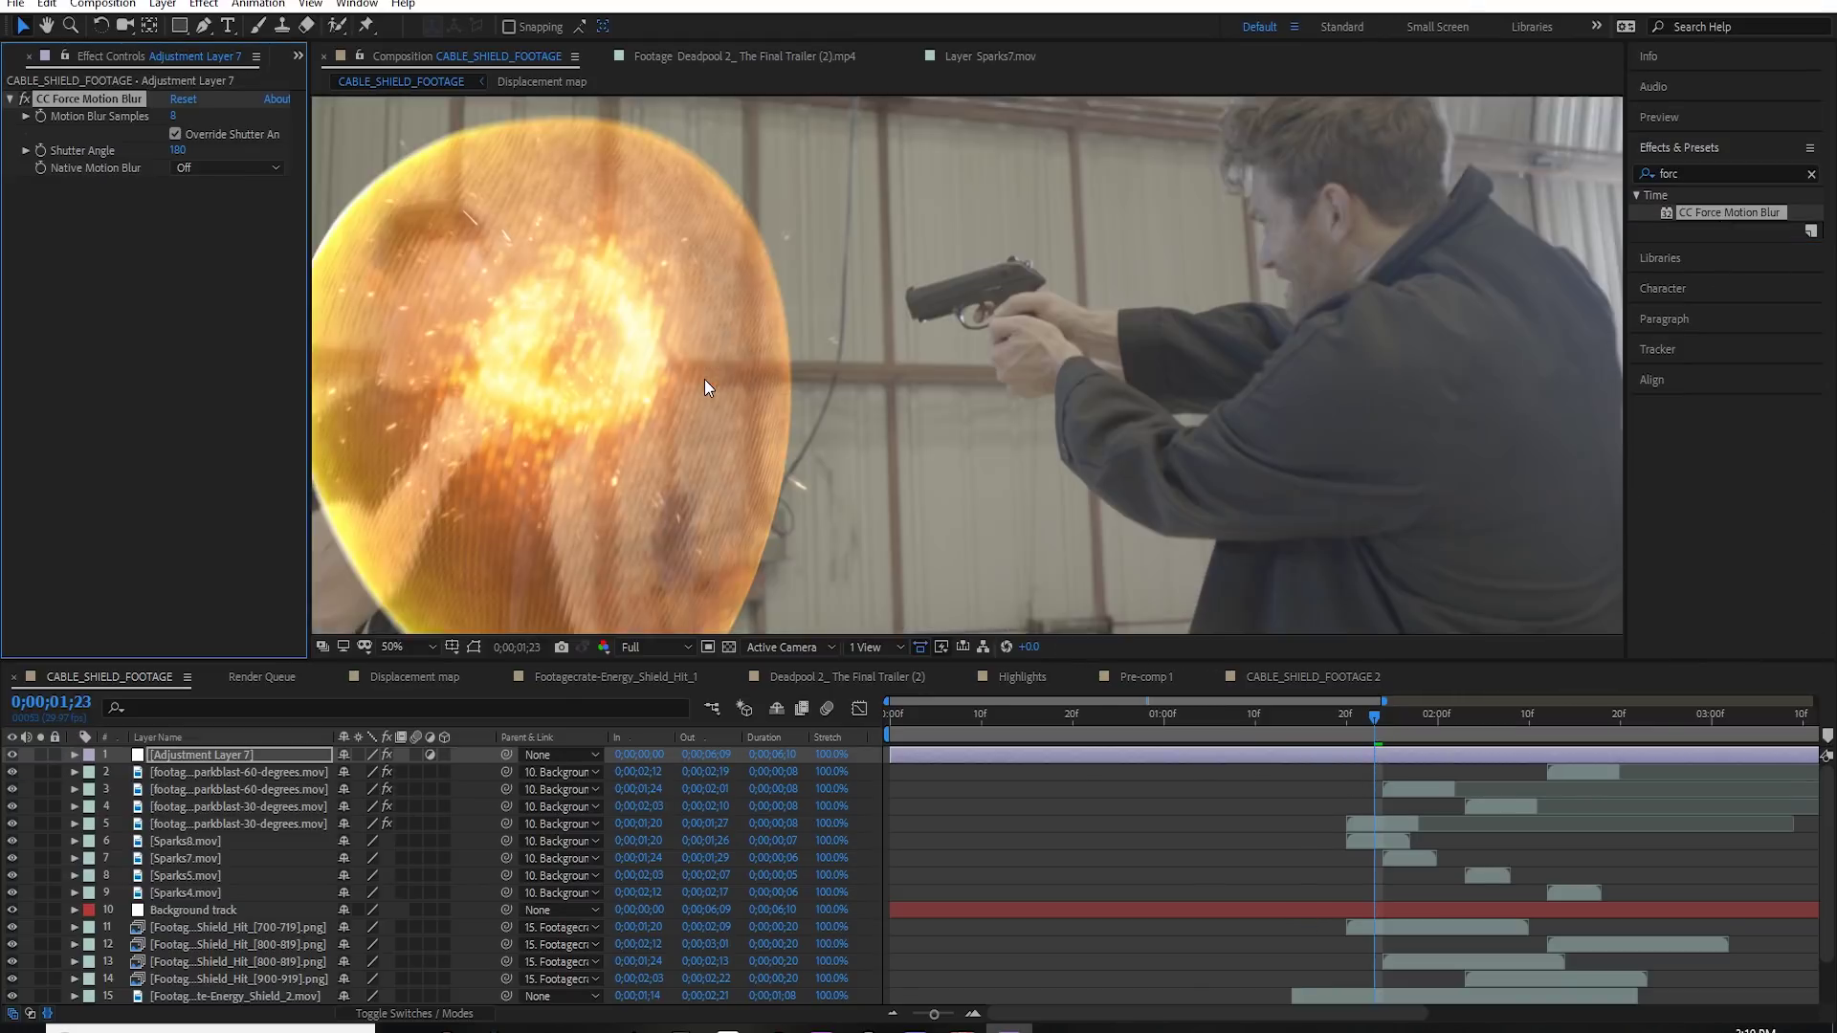
scroll(704, 388, "up", 1)
Hide energy shield layer 15 and switch off Adjustment Layer 7 to compare
left_click_drag(1041, 670, 1022, 870)
scroll(919, 496, "up", 1)
scroll(220, 984, "down", 5)
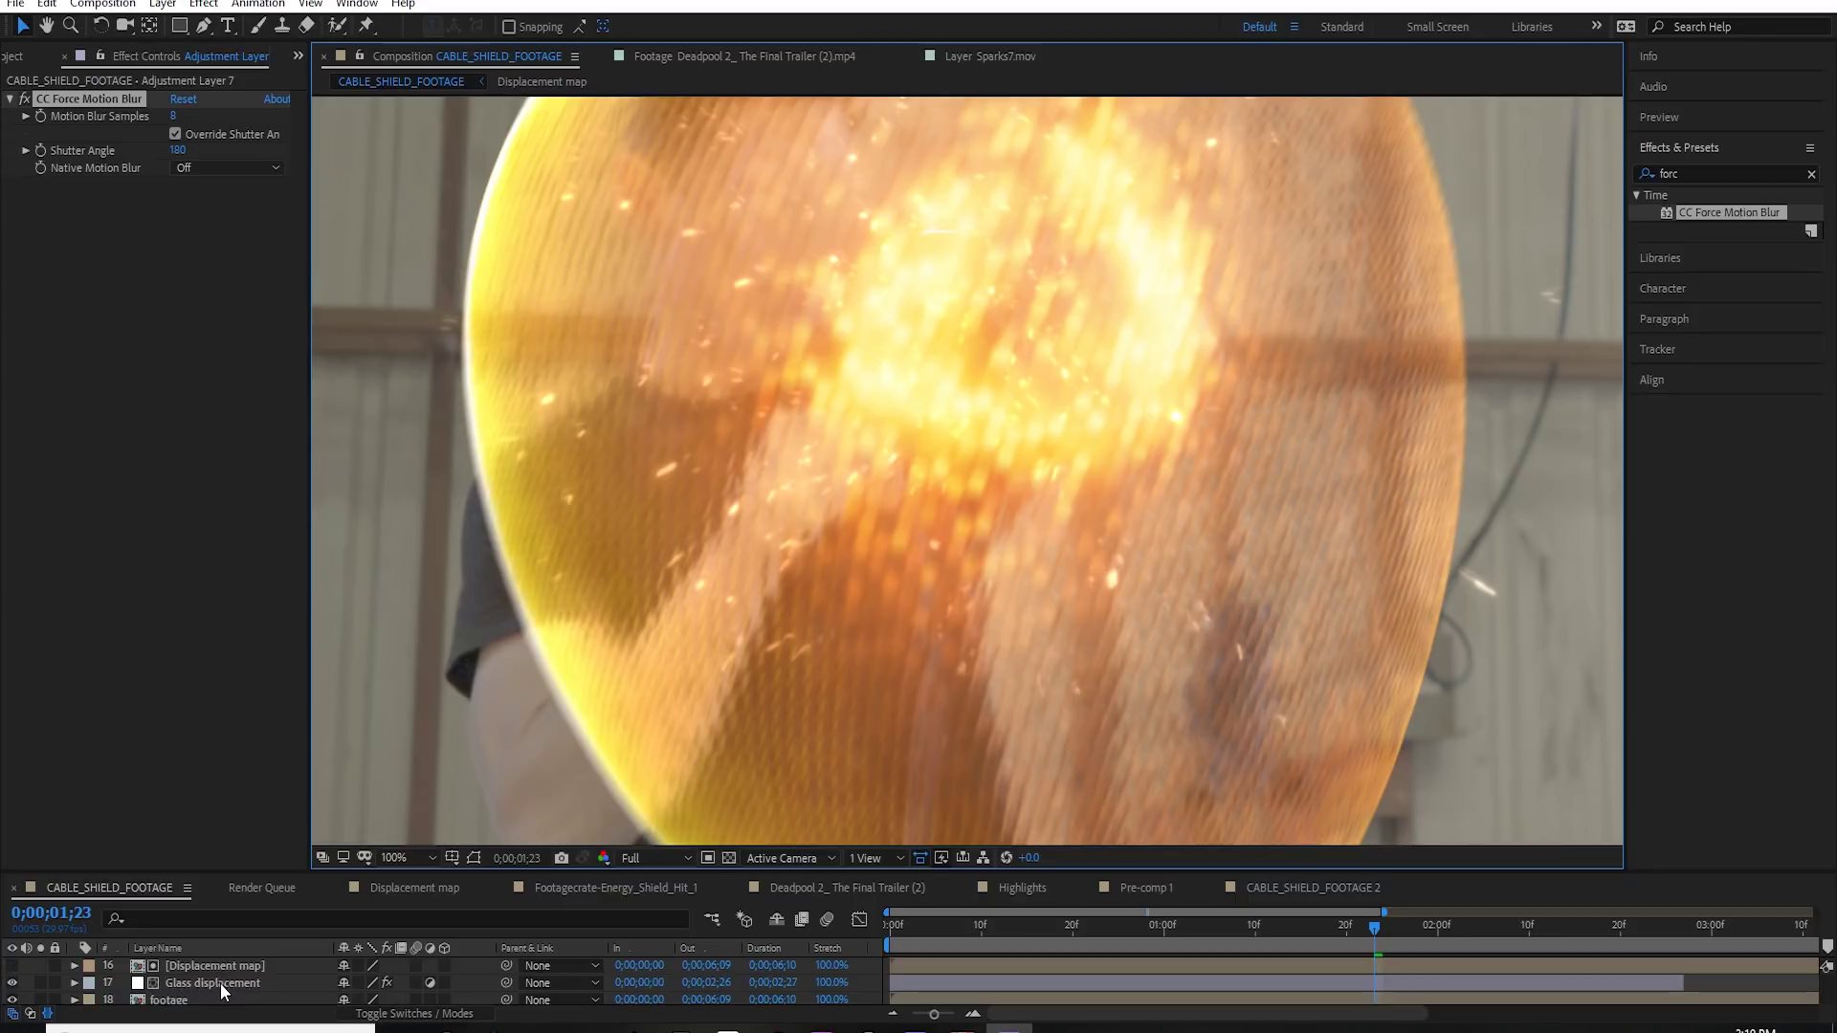
scroll(220, 984, "up", 2)
left_click_drag(301, 871, 301, 807)
left_click(191, 943)
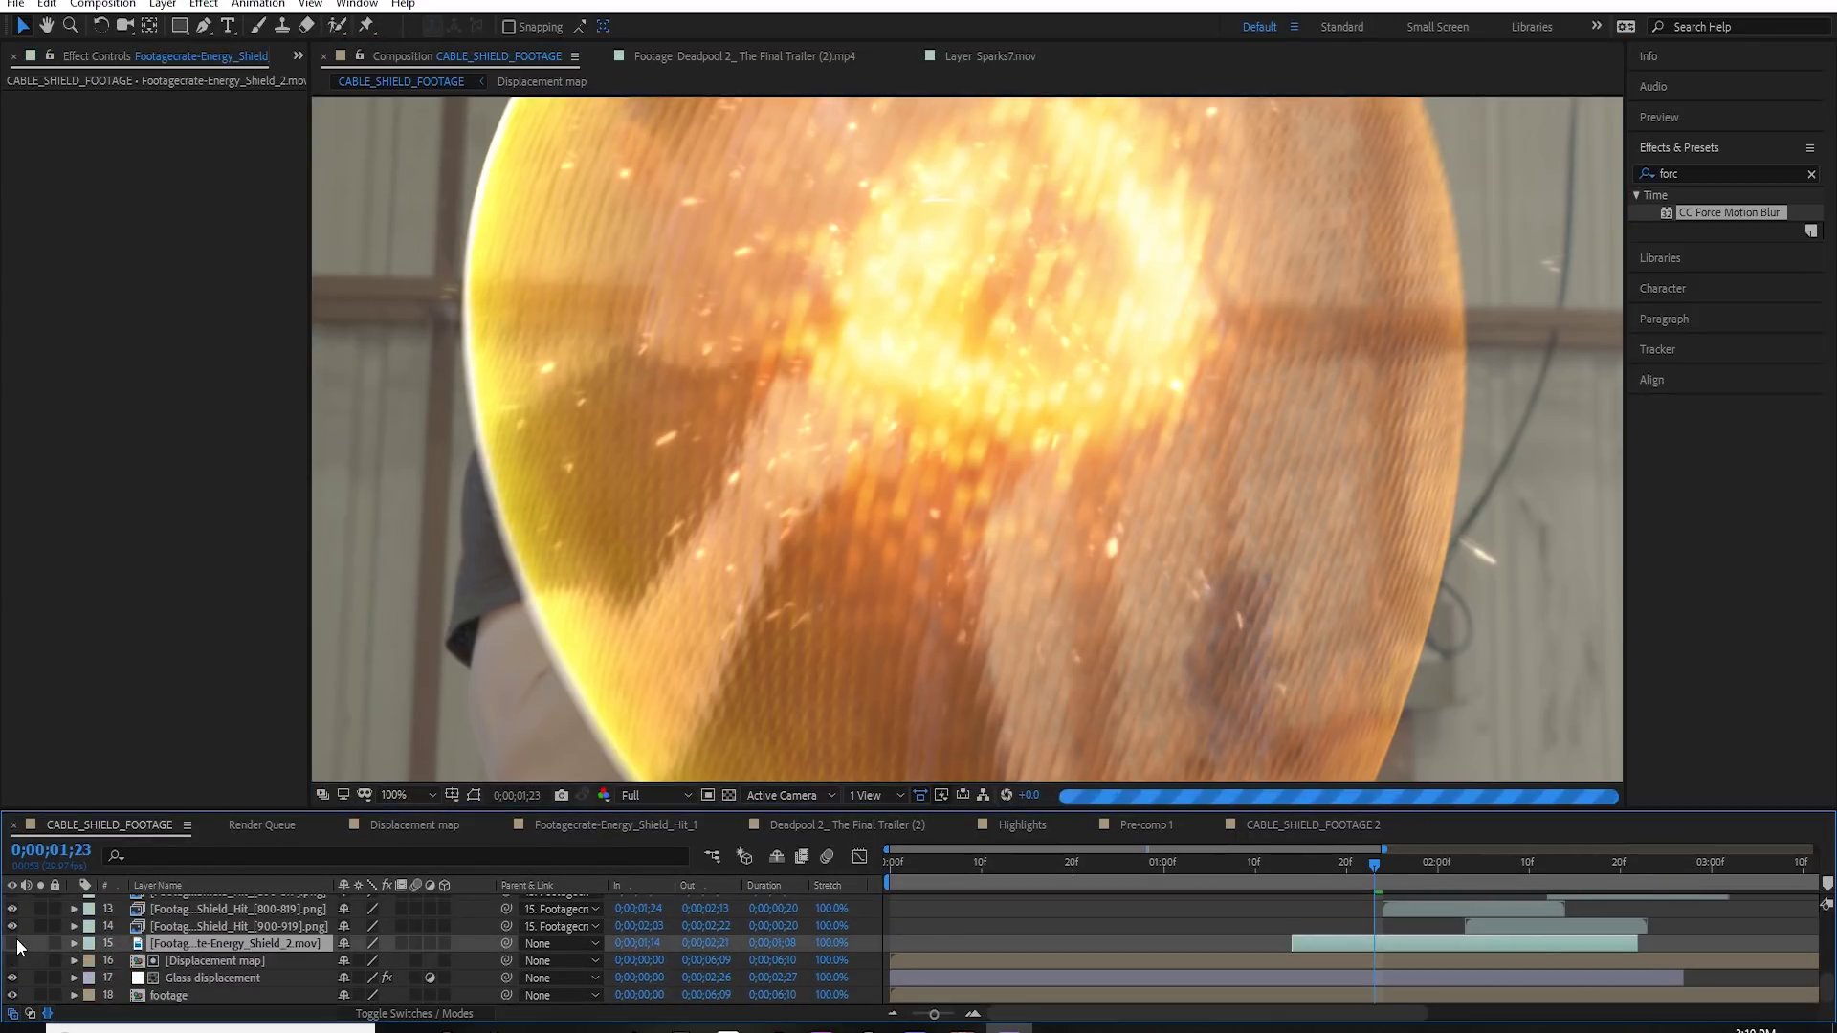
left_click(15, 944)
scroll(15, 943, "up", 5)
left_click(192, 902)
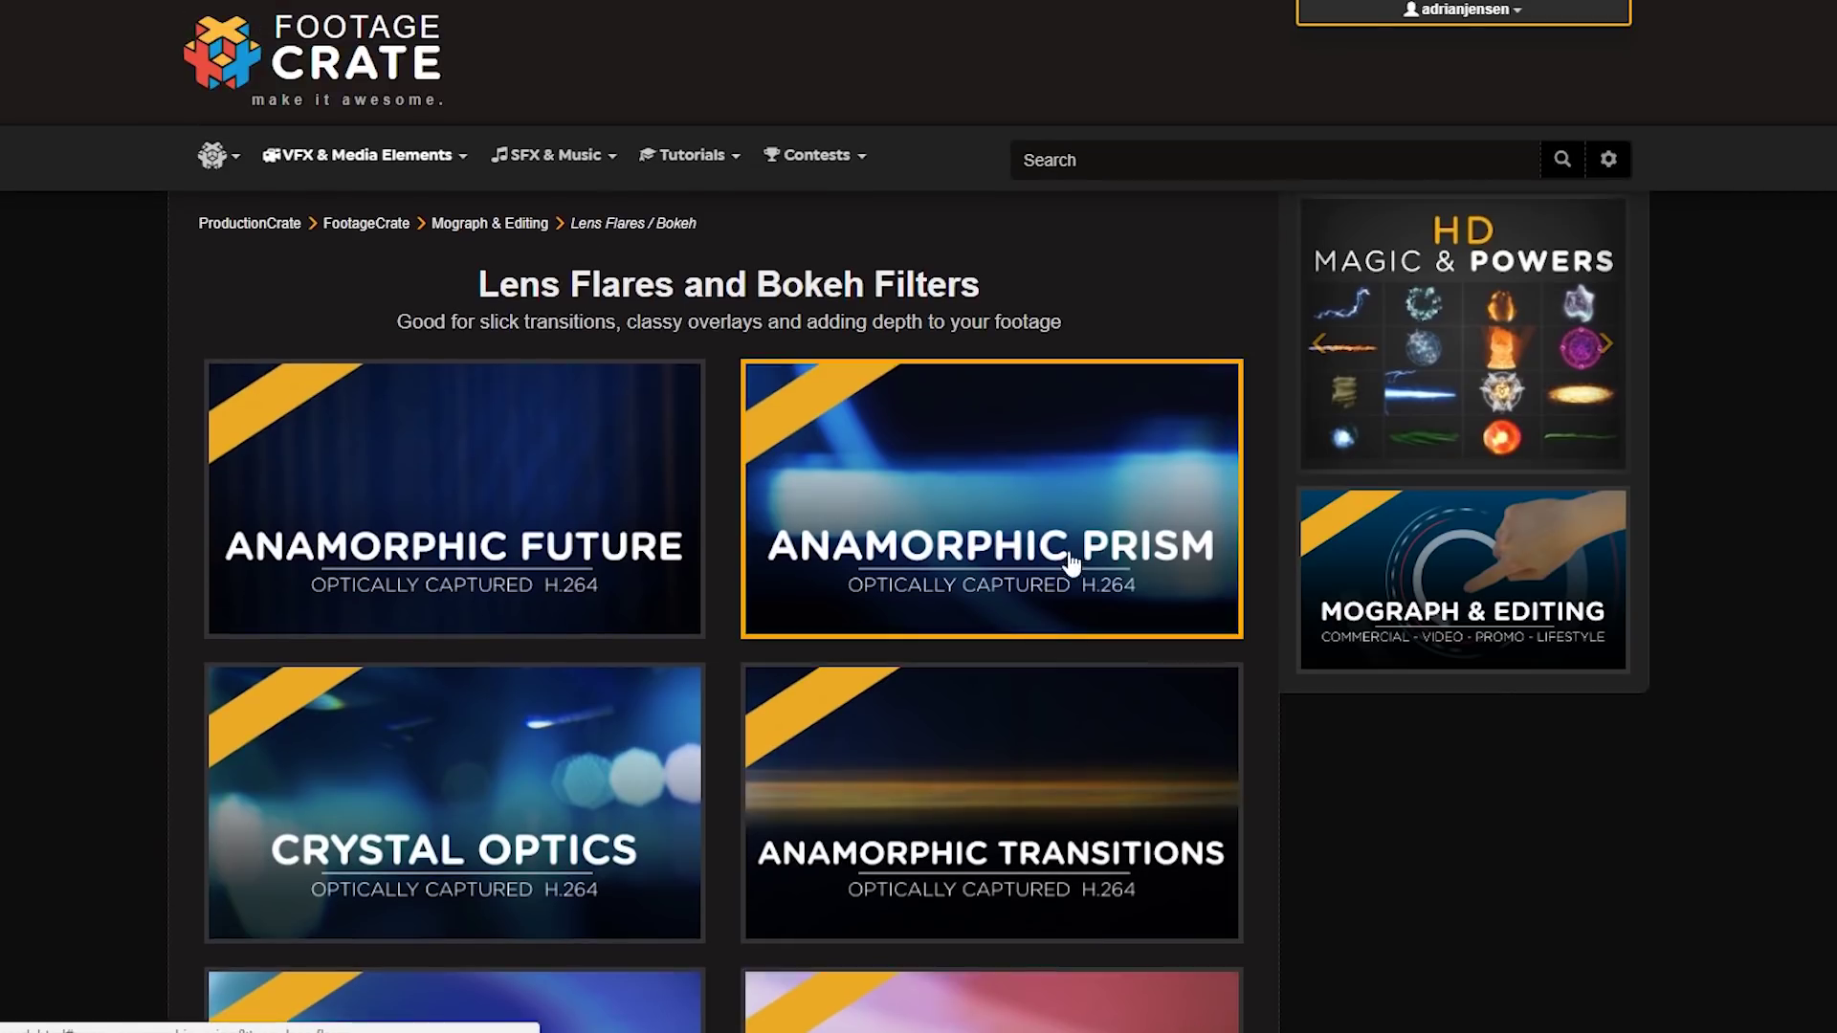
Open the Anamorphic Prism set and preview the (4K) Anamorphic Prism 8 flare
left_click(841, 529)
scroll(997, 624, "down", 5)
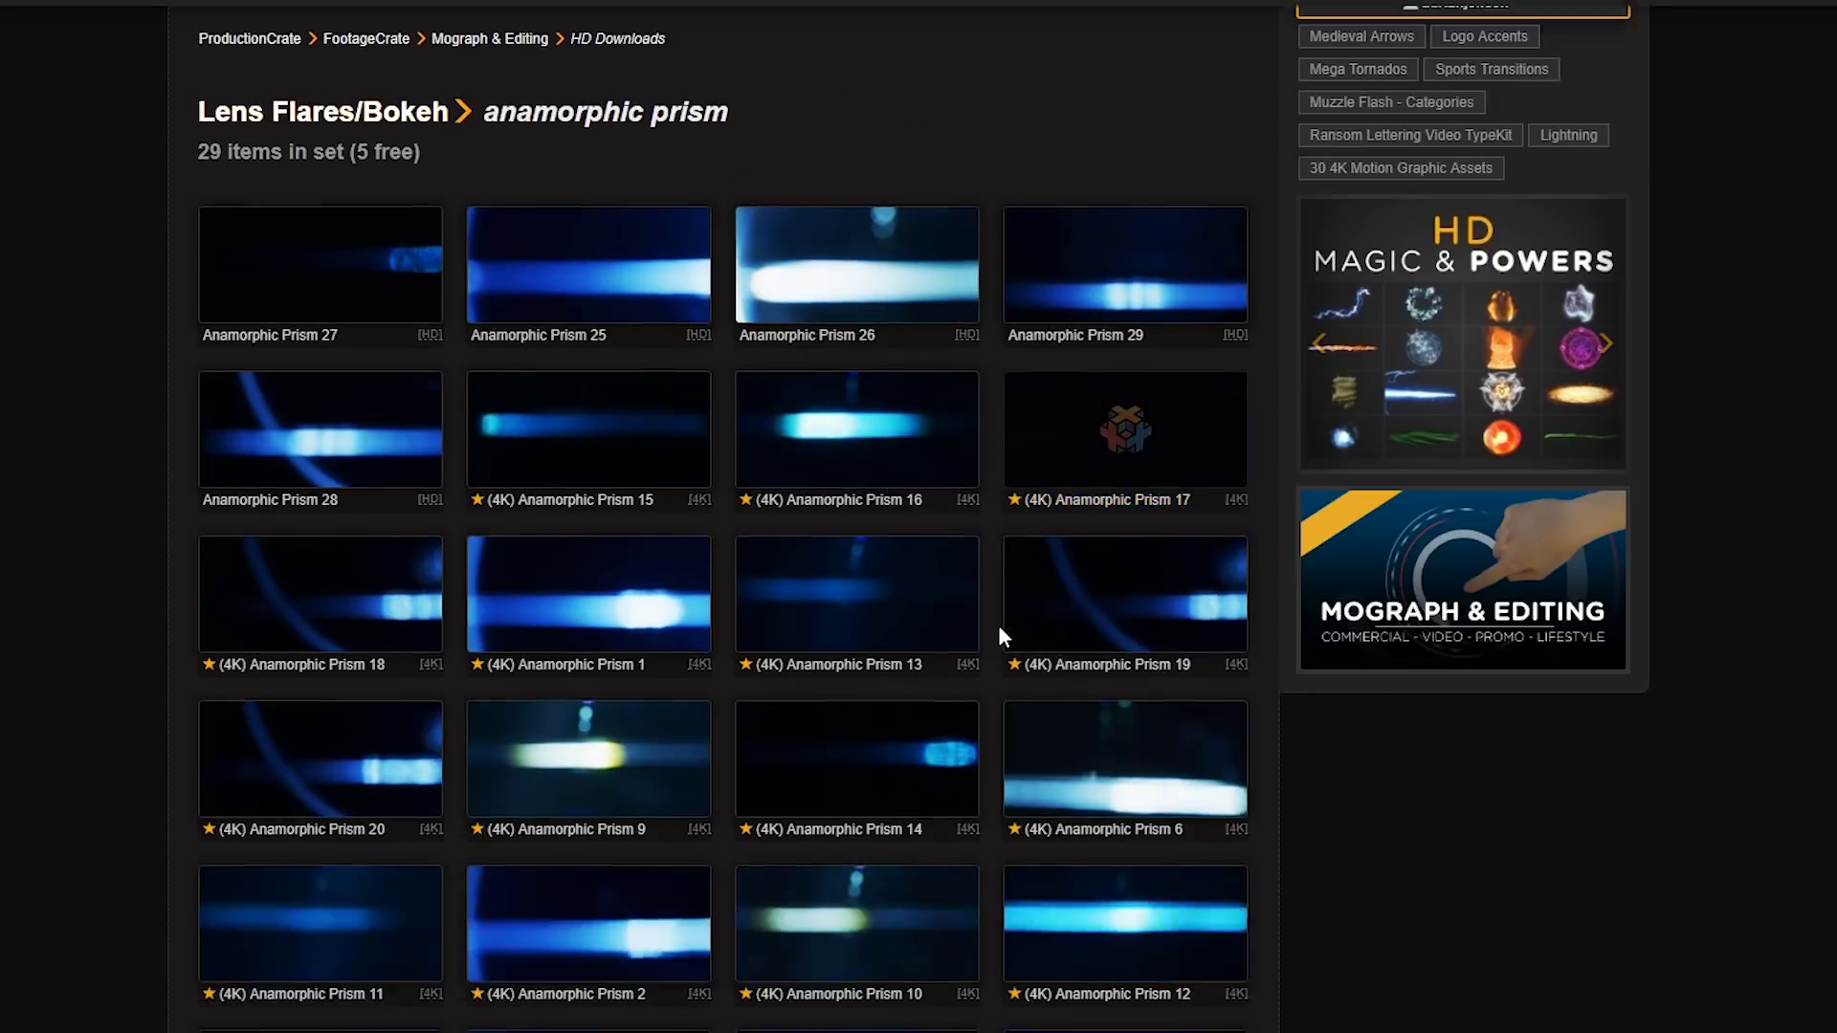
scroll(961, 667, "down", 1)
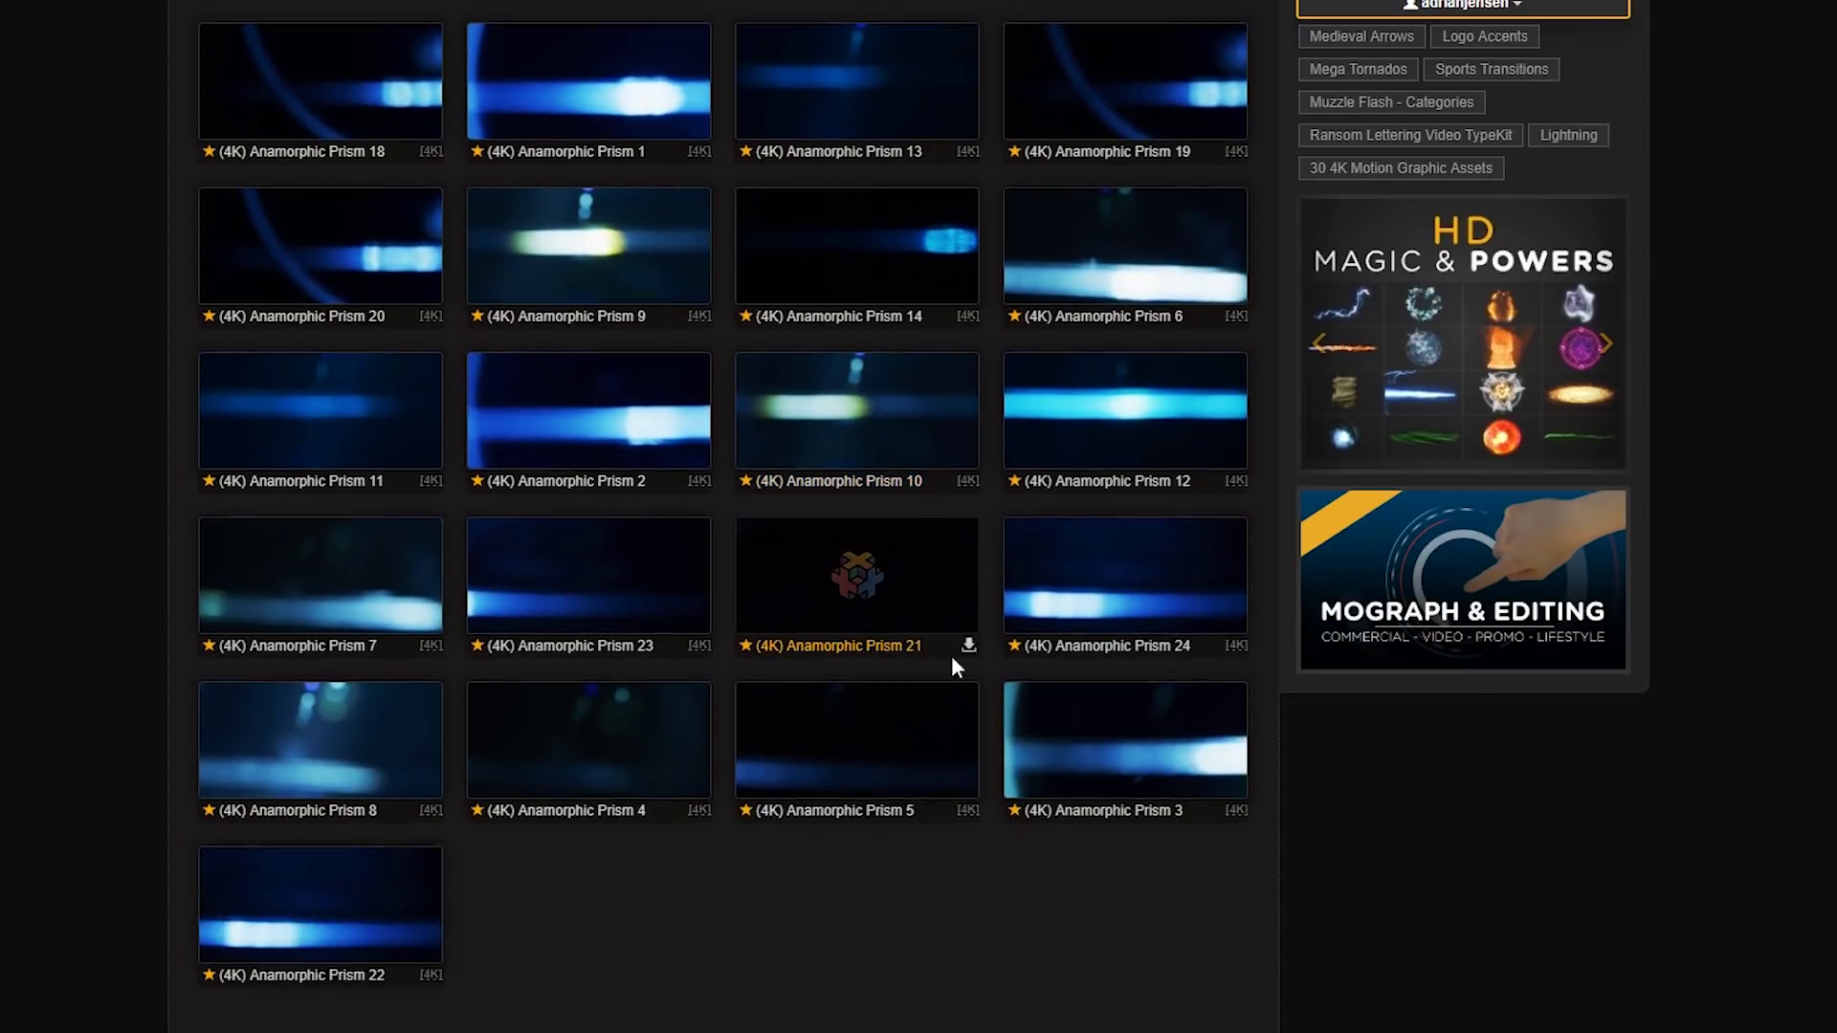
left_click(396, 739)
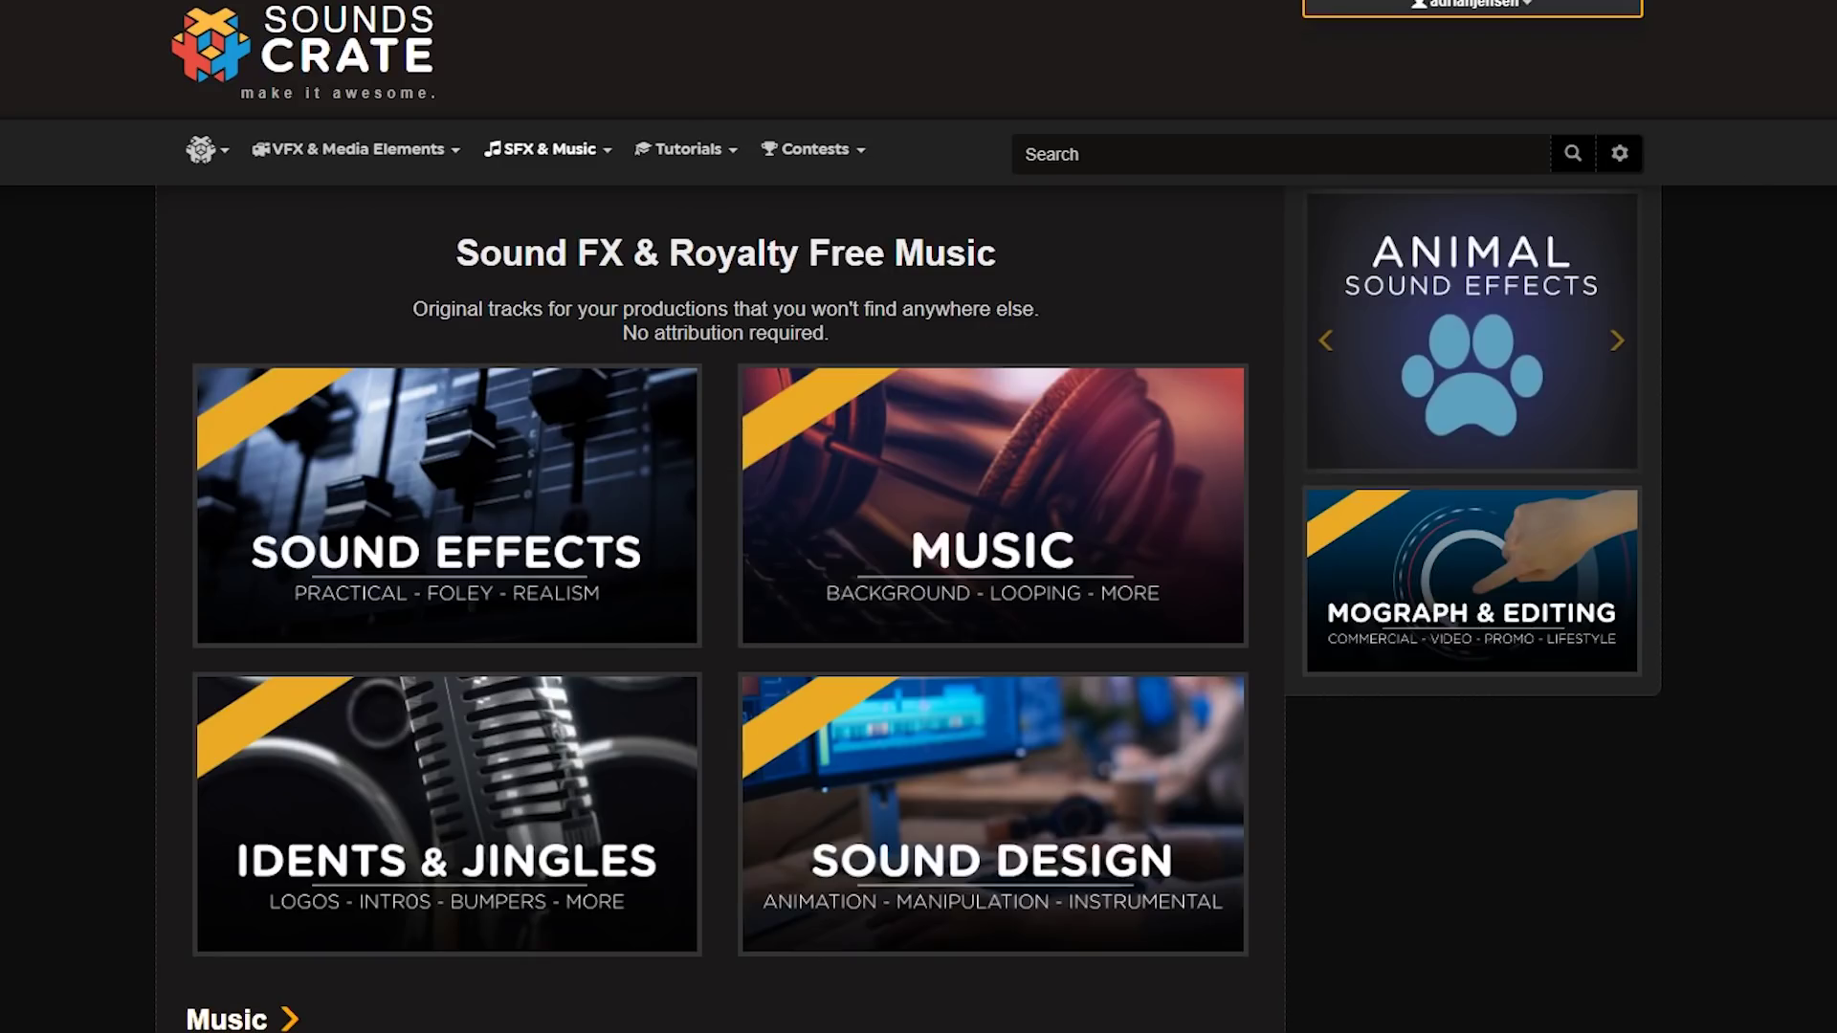
Open SoundsCrate's Sound Effects category and browse down to the Gun Related SFX list
left_click(542, 550)
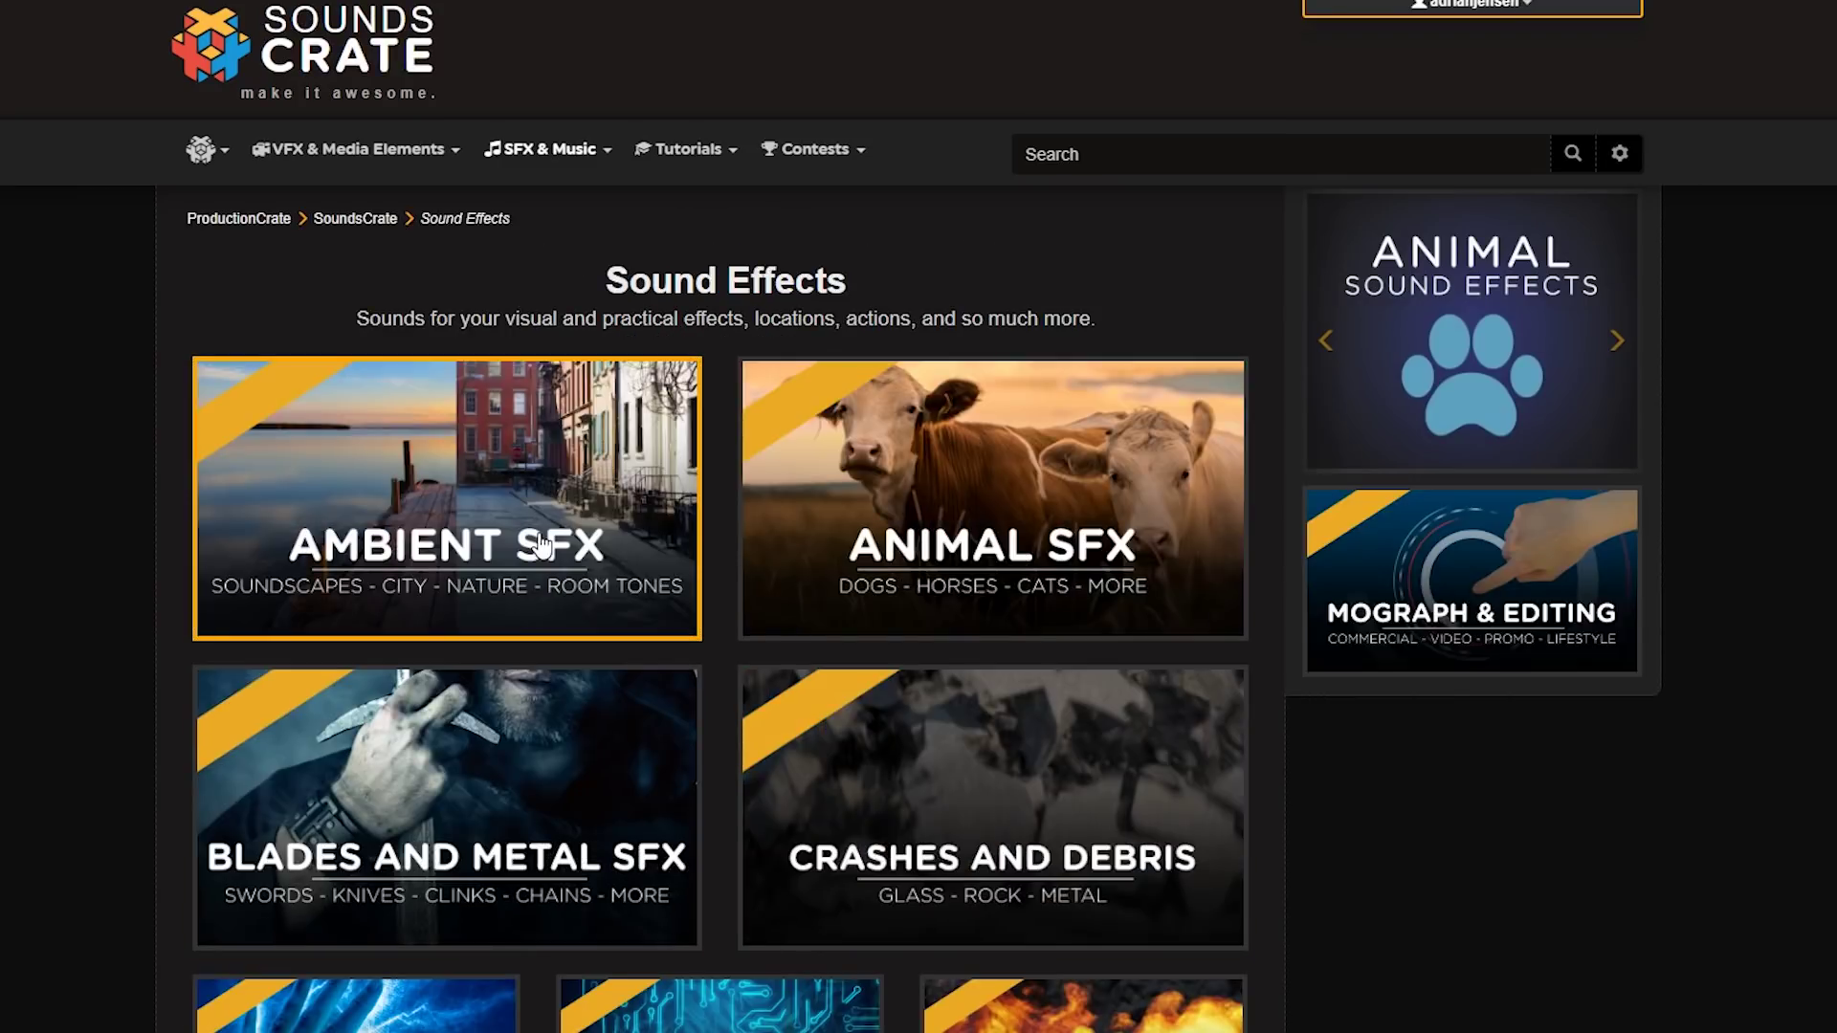
scroll(542, 540, "down", 6)
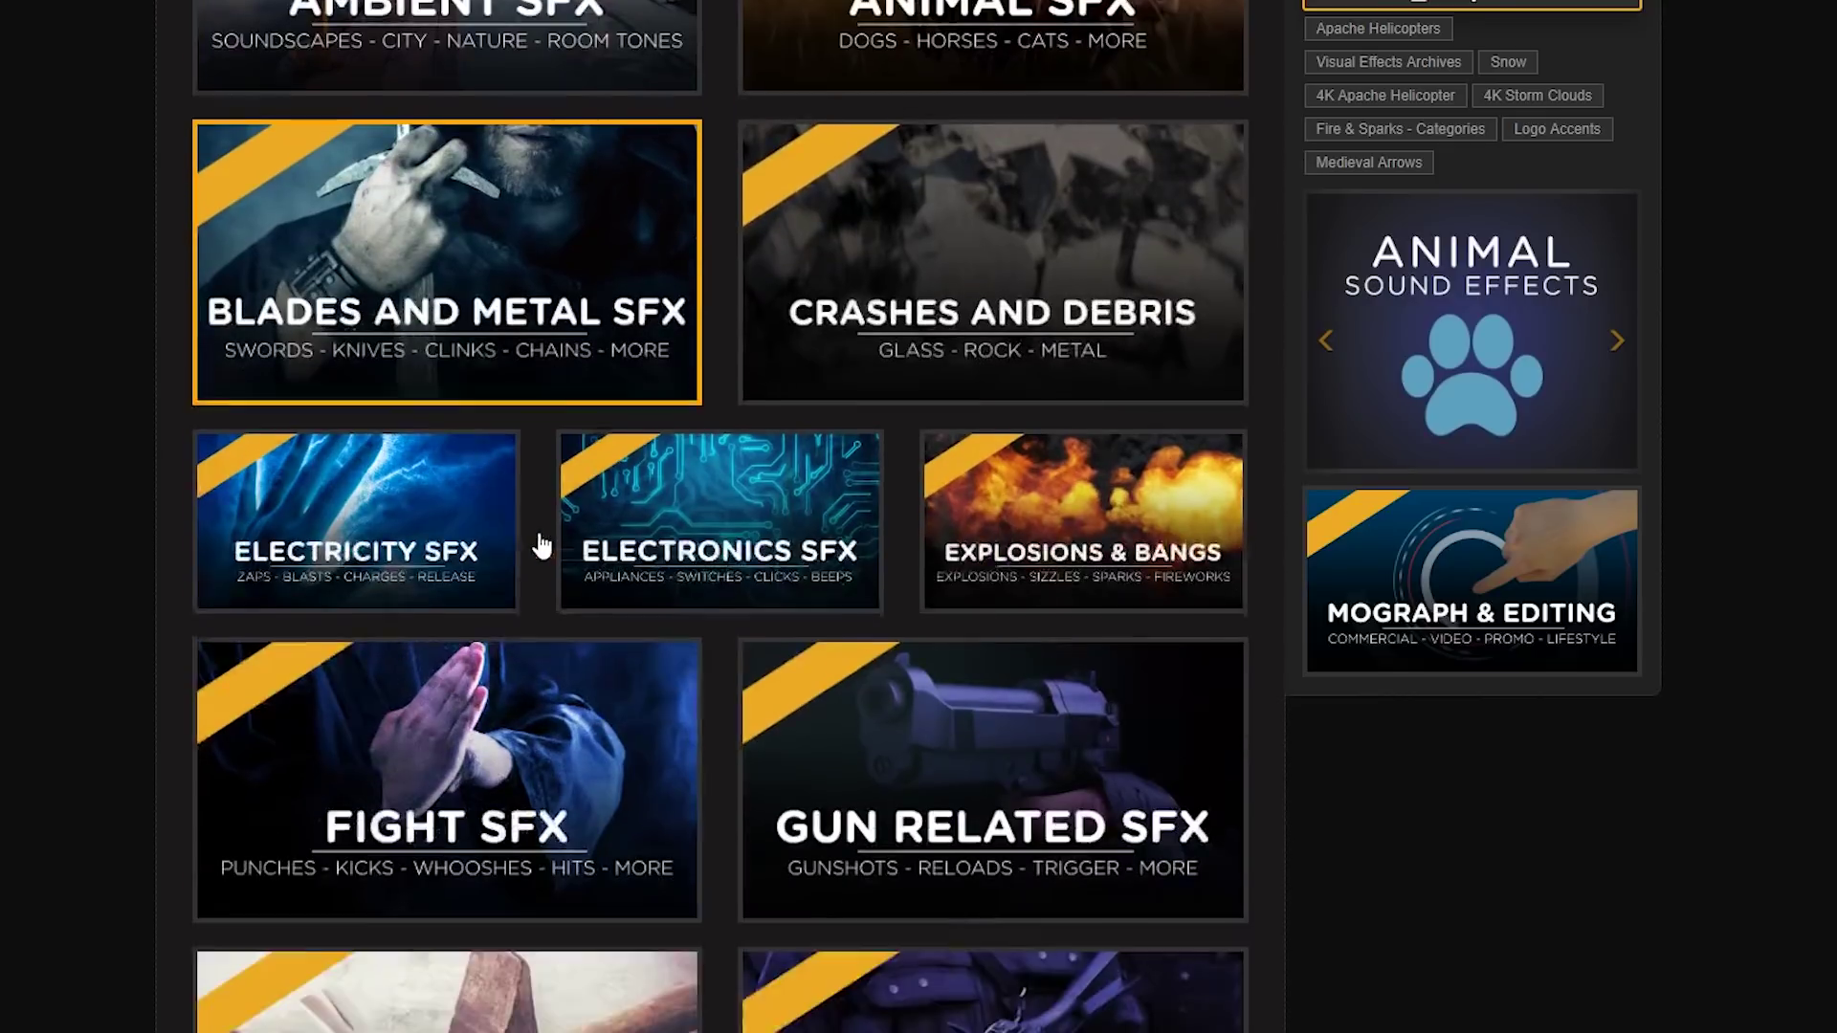
scroll(499, 695, "down", 8)
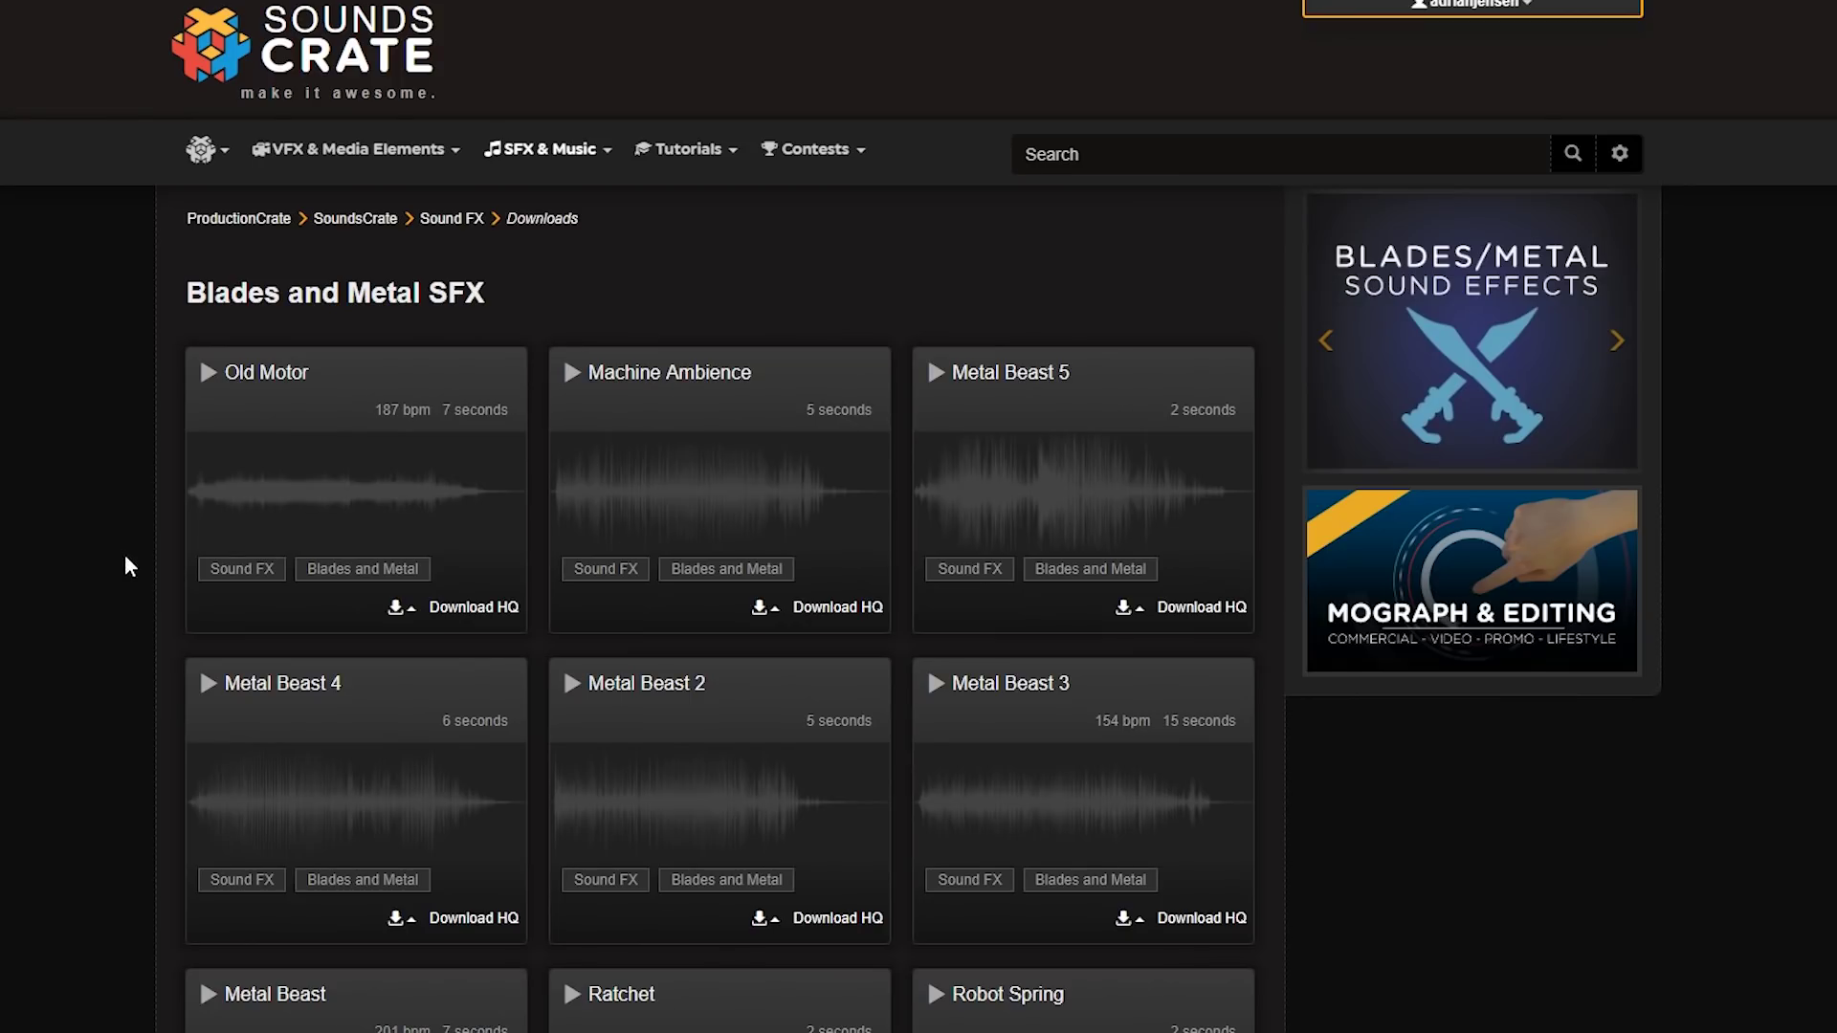
scroll(124, 559, "down", 6)
scroll(124, 567, "down", 4)
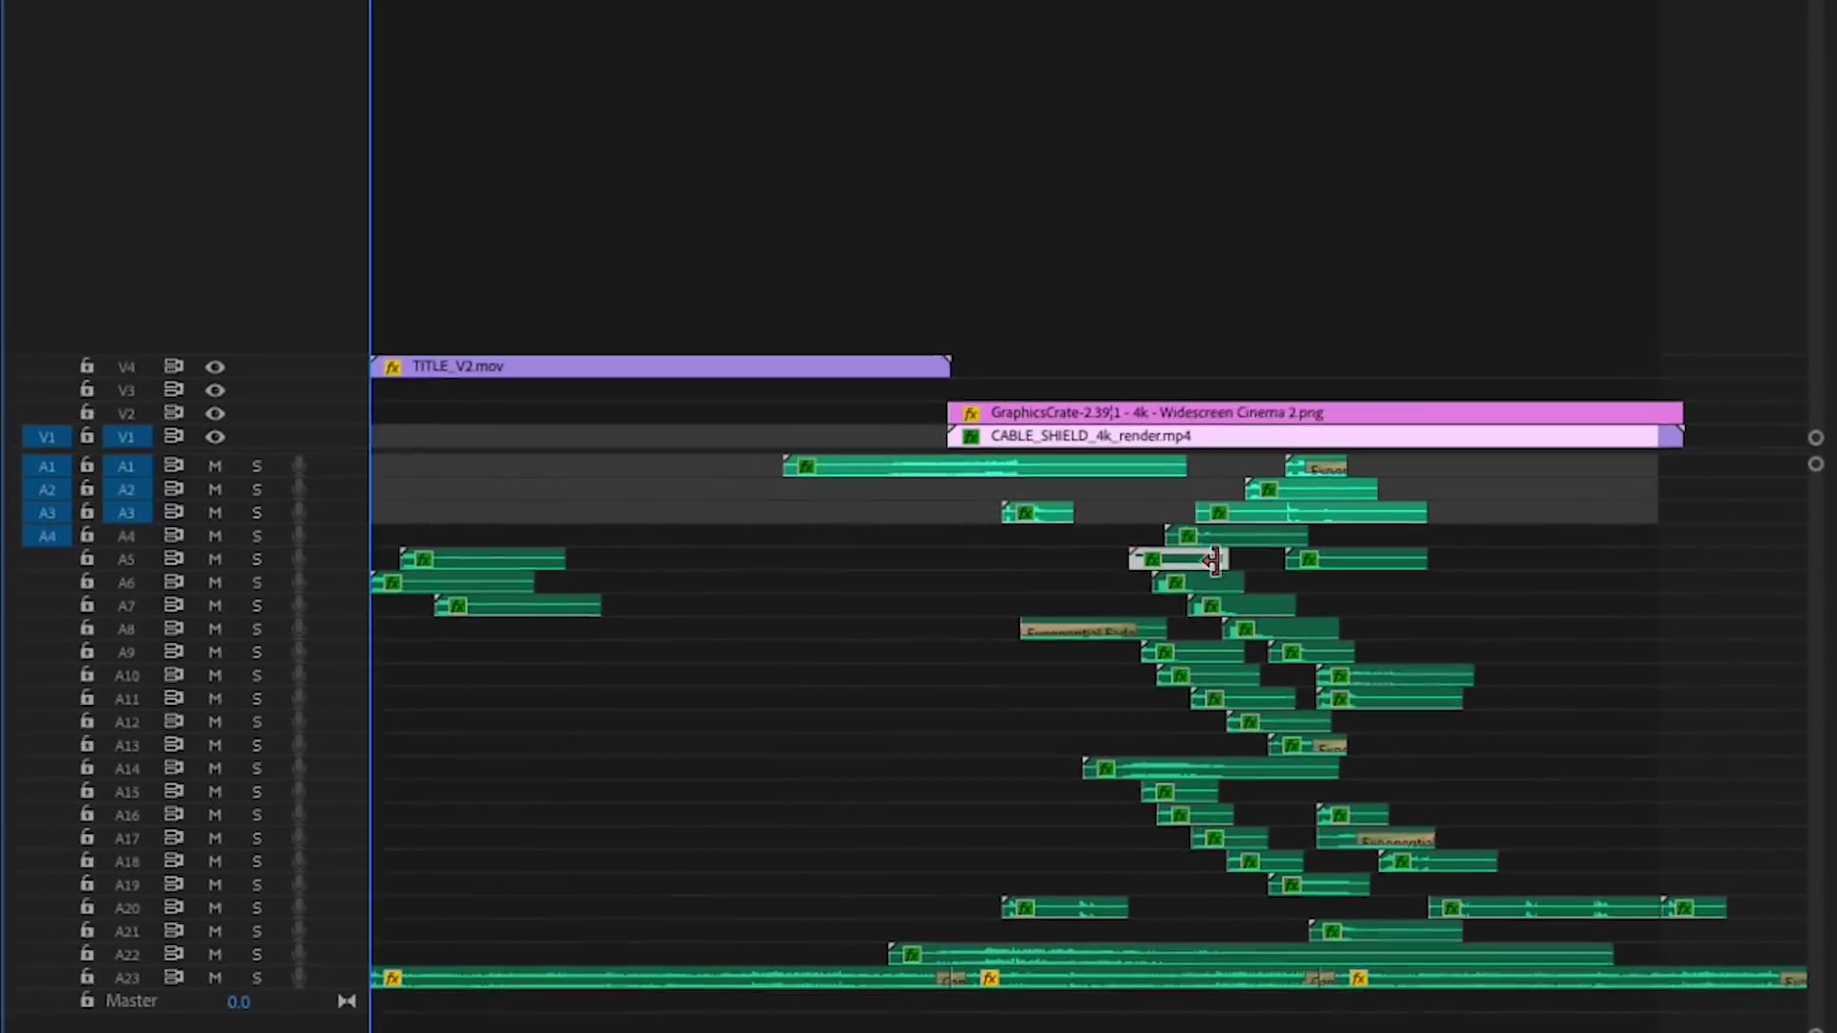
Select the sound-effect clip on audio track A7 in the Premiere Pro timeline
left_click(547, 584)
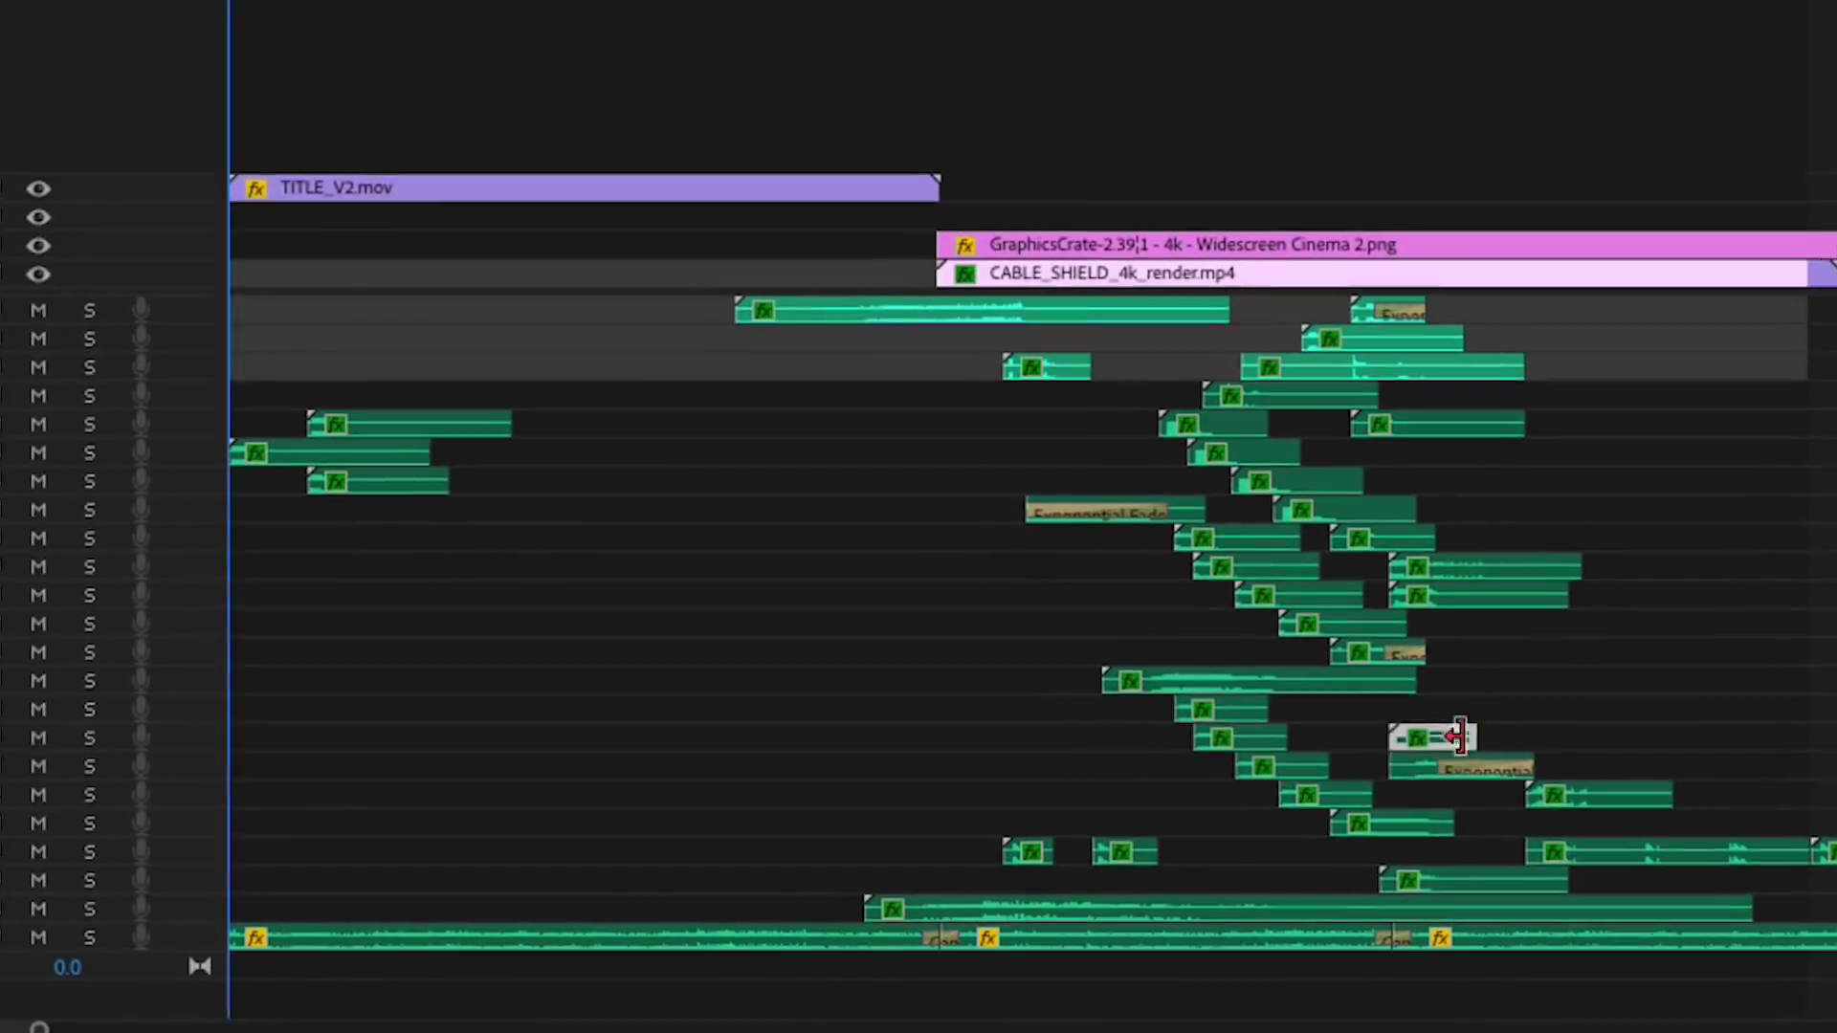